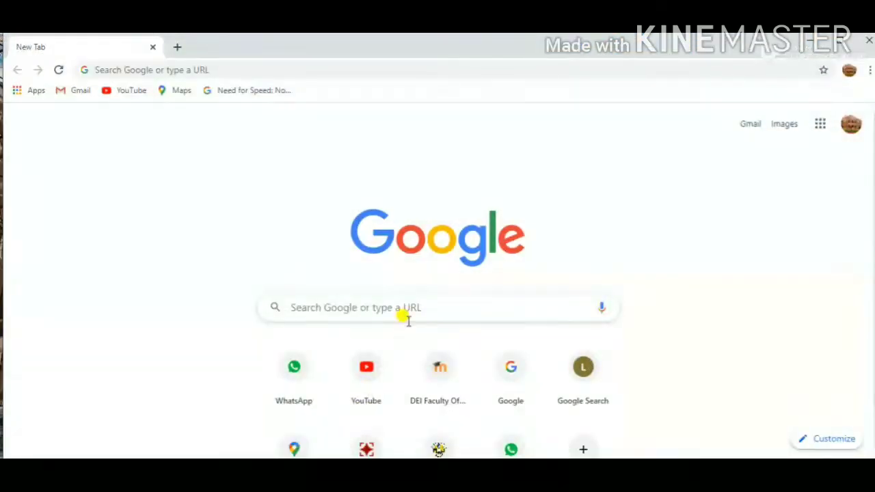
# - Search Google for "dei" and open the Dayalbagh Educational Institute website from the results
pyautogui.click(412, 311)
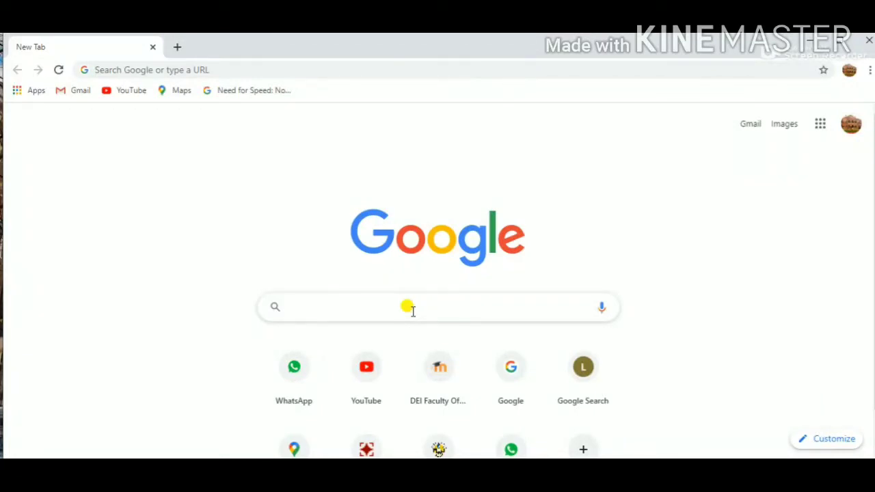
pyautogui.write('dei')
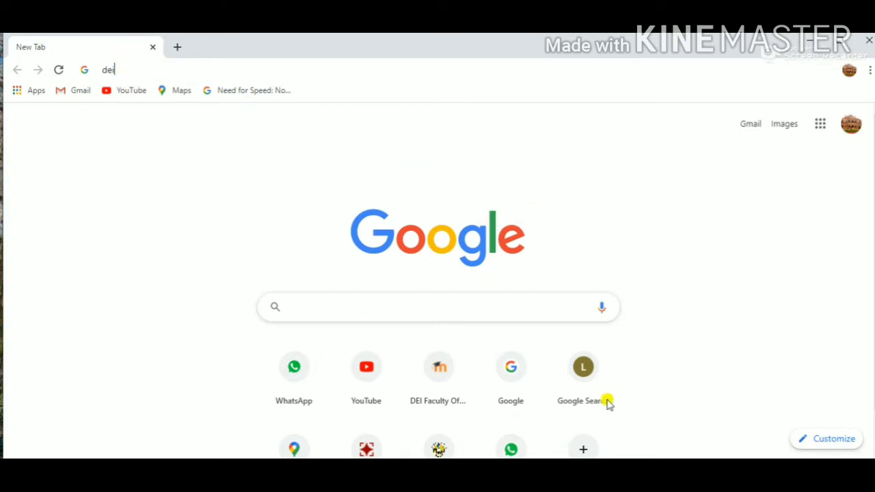
pyautogui.press('Return')
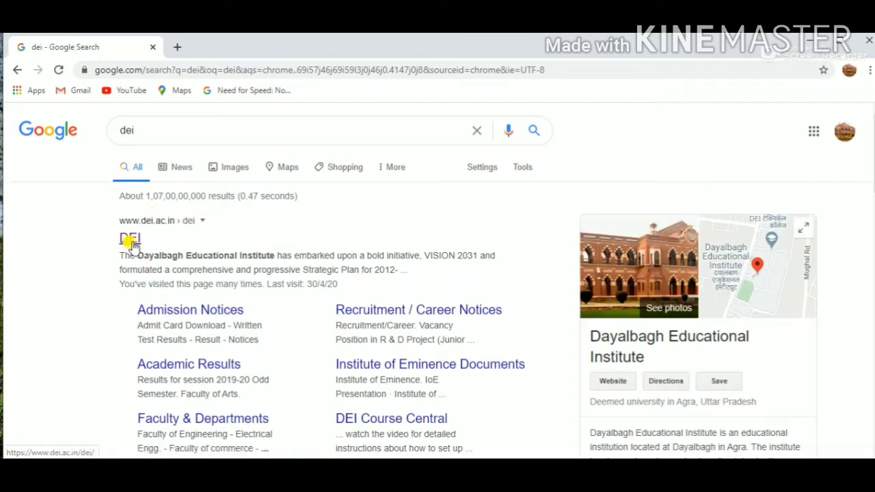
pyautogui.click(123, 238)
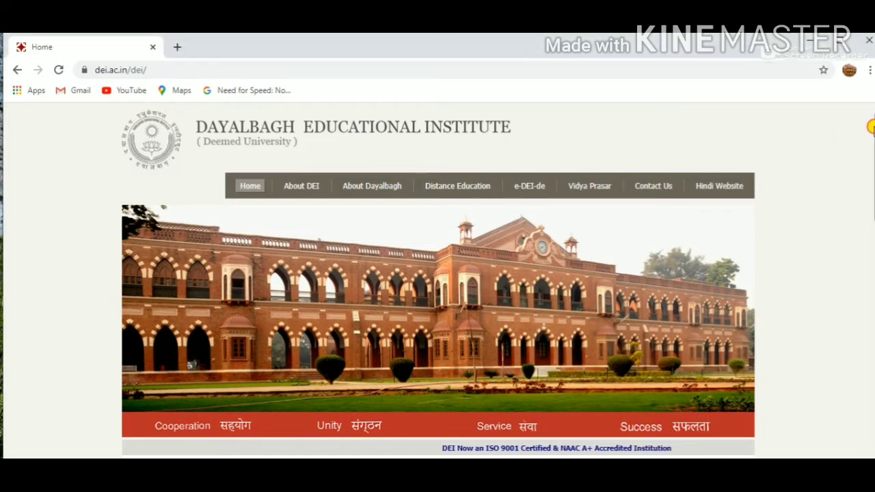
# - Open the Admission Session 2020-21 page from the Academics / Admission links on the institute's home page
pyautogui.scroll(-3, 872, 146)
pyautogui.scroll(-5, 872, 145)
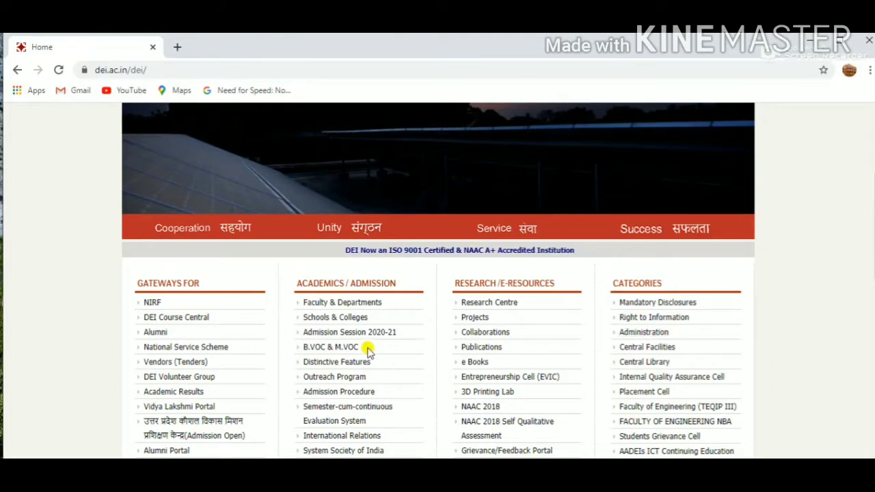
pyautogui.click(351, 333)
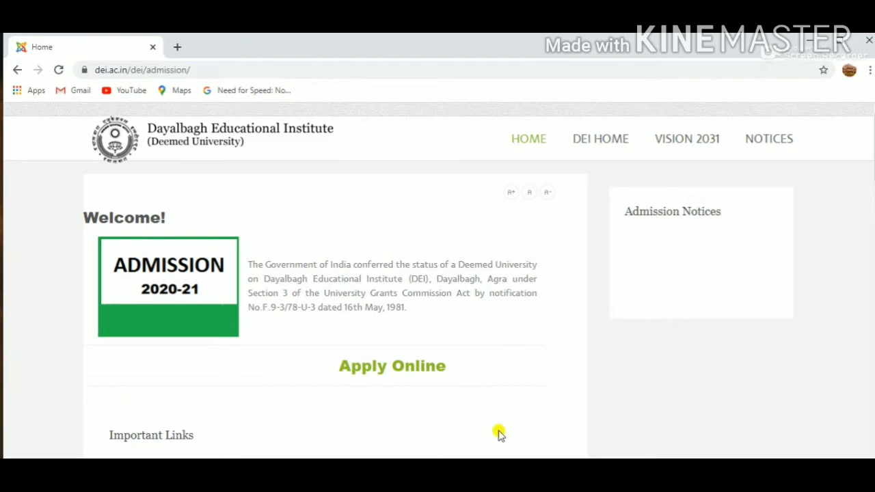
# - Review the contact details on the admission page and open the Apply Online portal
pyautogui.moveTo(873, 156); pyautogui.dragTo(873, 346)
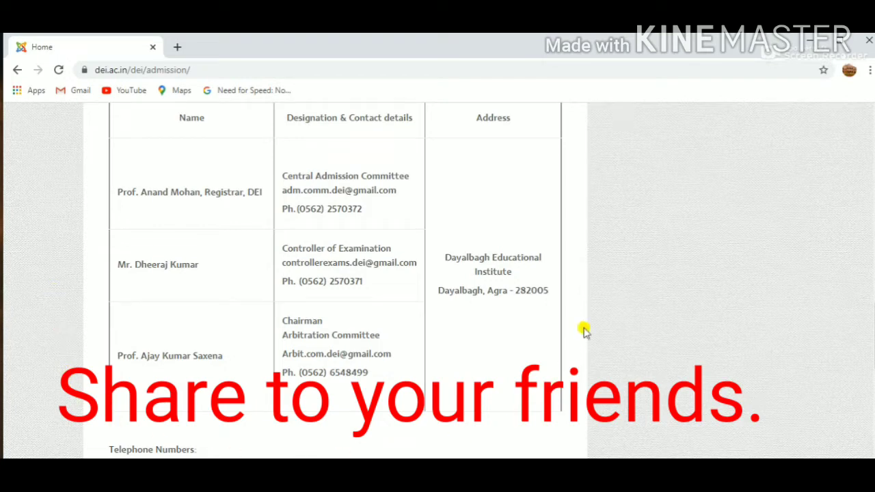
pyautogui.moveTo(872, 320); pyautogui.dragTo(873, 364)
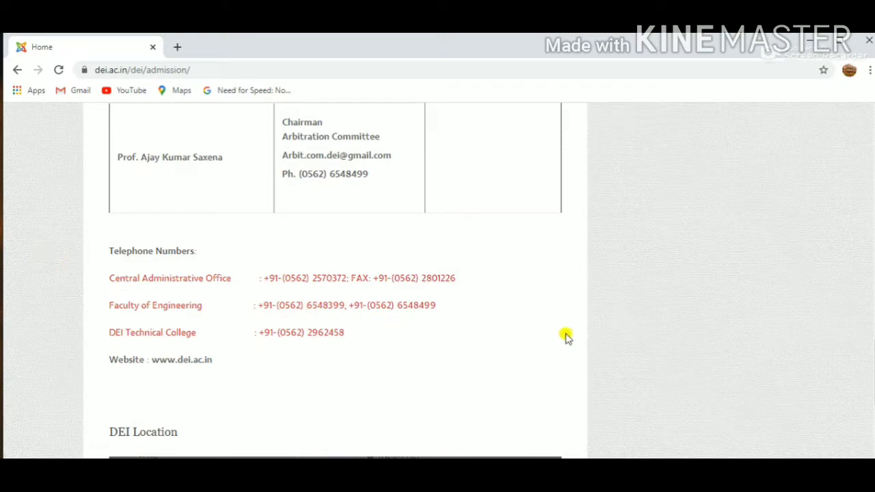
pyautogui.moveTo(873, 383); pyautogui.dragTo(871, 151)
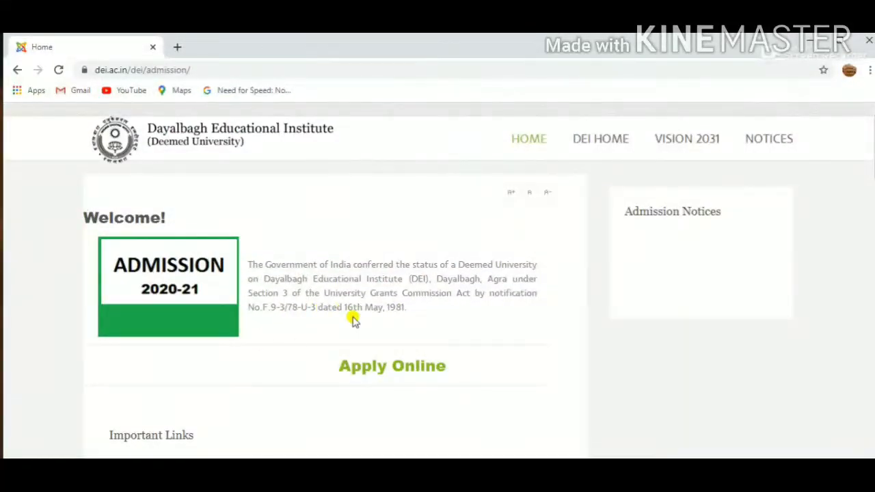
pyautogui.click(387, 368)
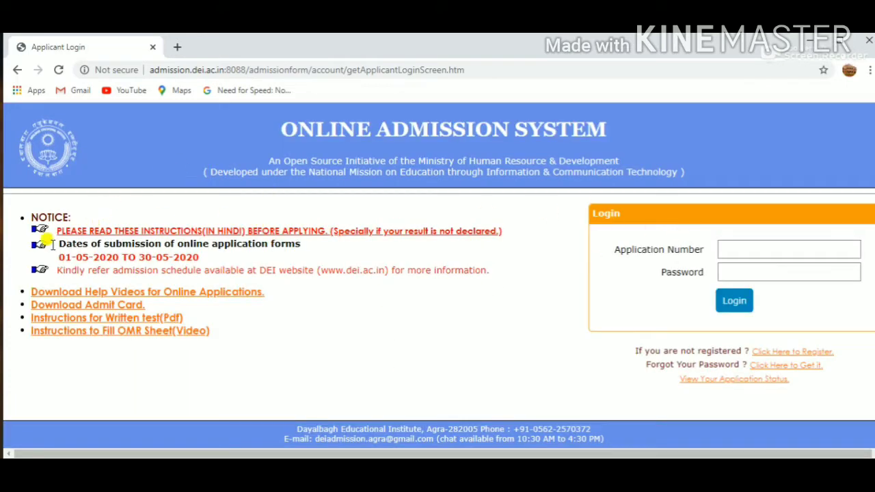
# - Check the application submission dates in the notice and open the registration form for new applicants
pyautogui.moveTo(43, 263); pyautogui.dragTo(212, 260)
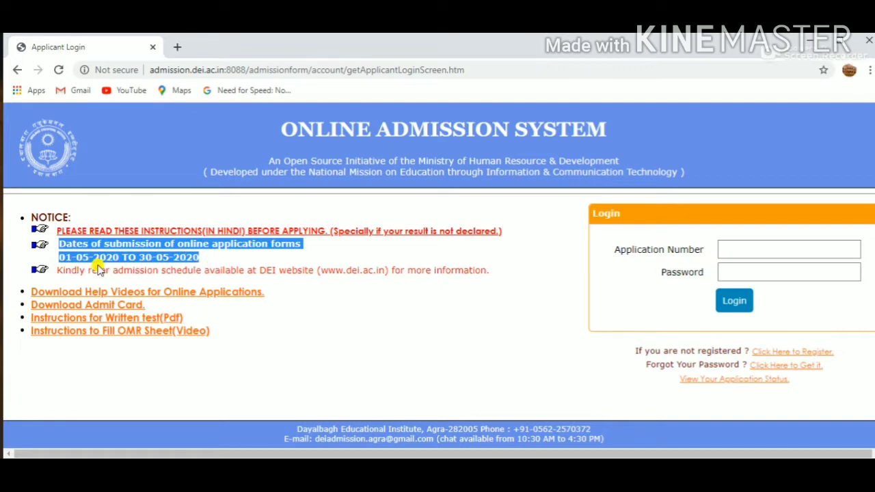
pyautogui.click(214, 260)
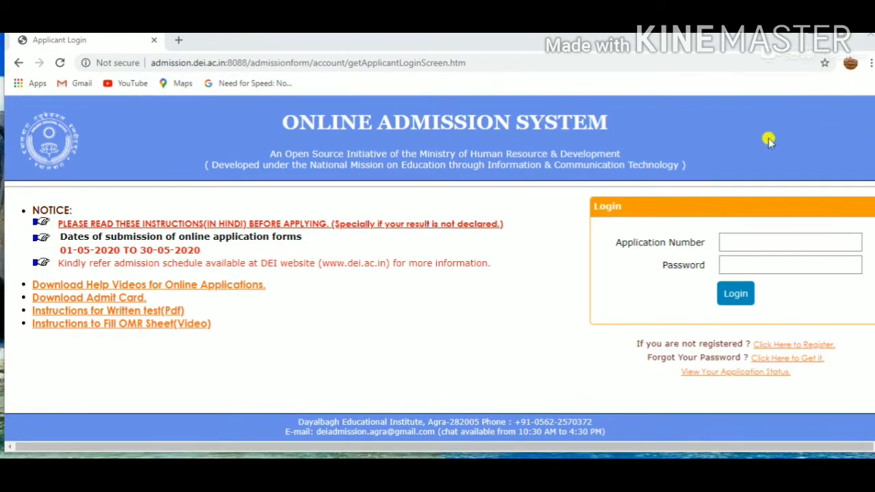
pyautogui.moveTo(767, 43); pyautogui.dragTo(750, 57)
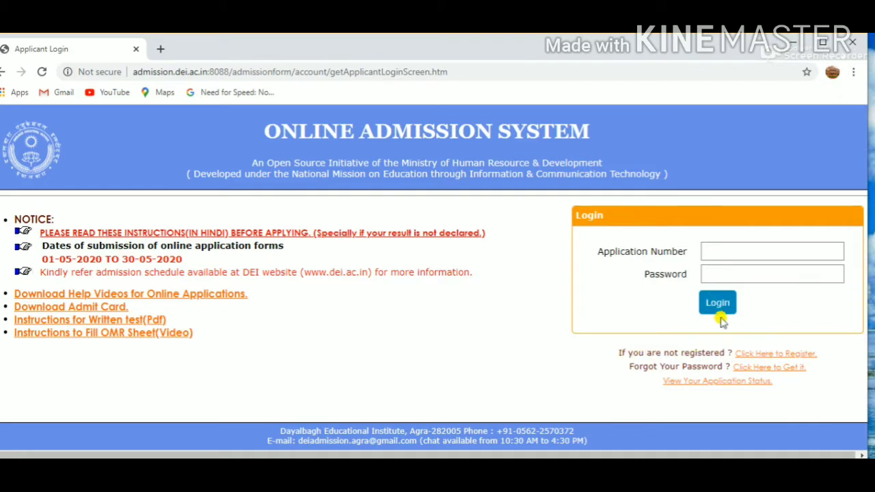
pyautogui.click(761, 353)
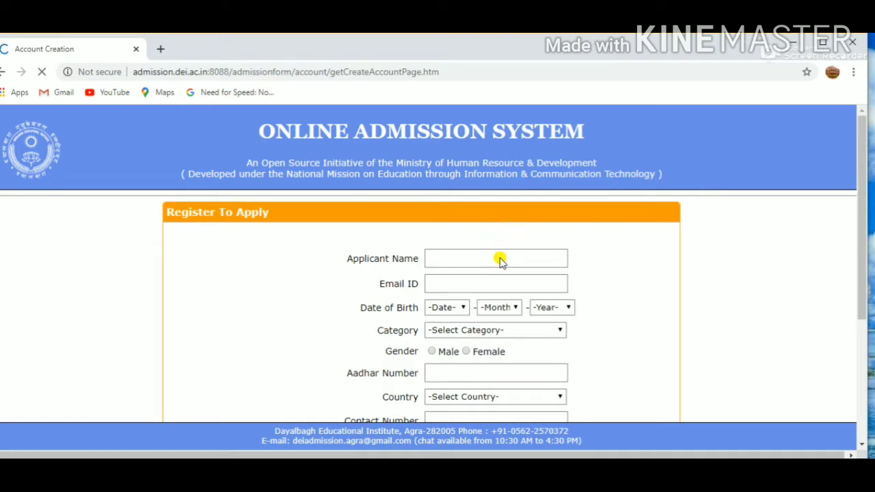
# - Enter the applicant's full name in the registration form
pyautogui.click(451, 254)
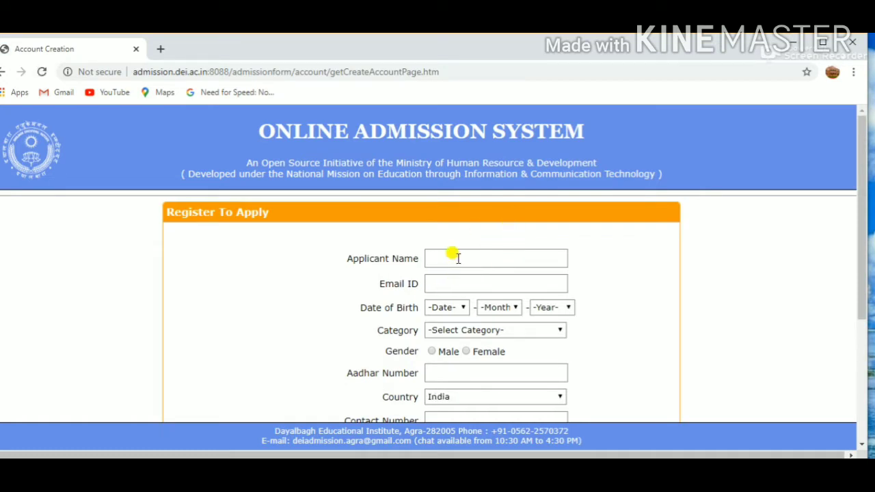
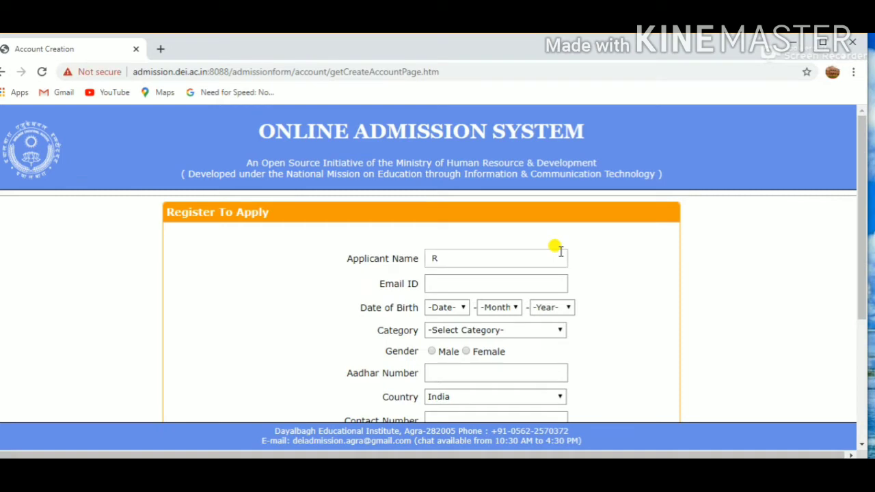
# - Fill in the applicant's e-mail address and correct its spelling
pyautogui.click(537, 282)
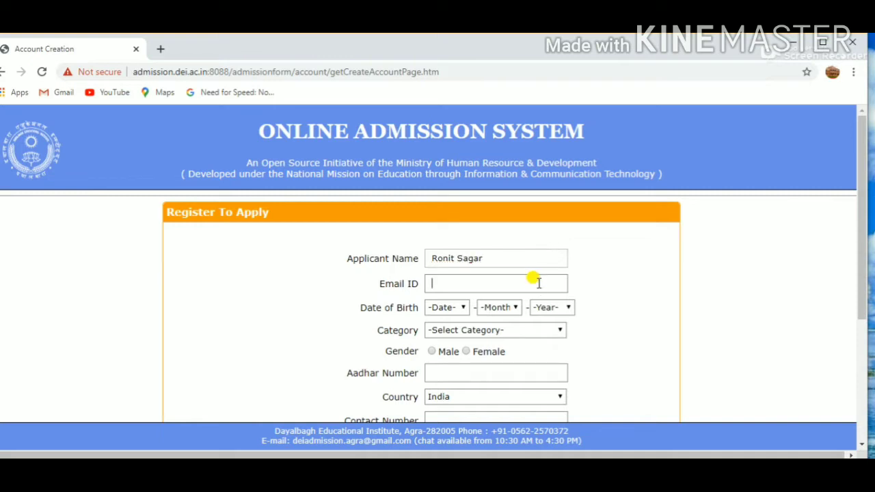
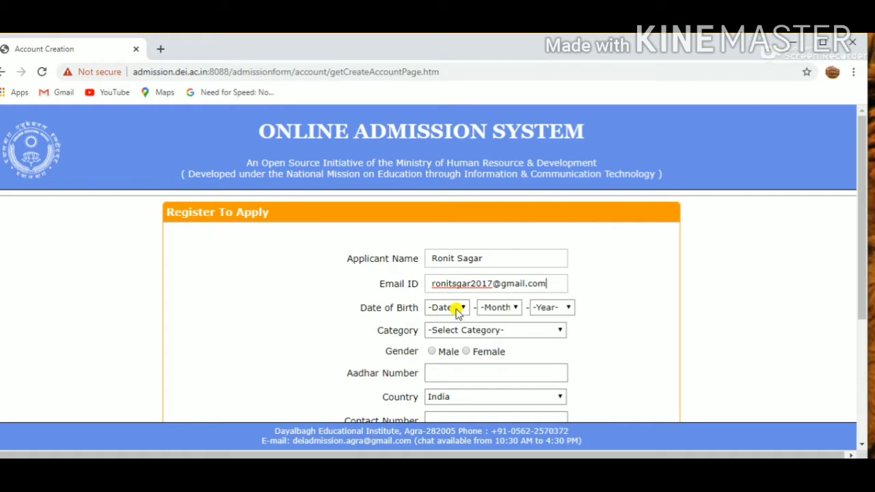
pyautogui.click(453, 278)
pyautogui.write('a')
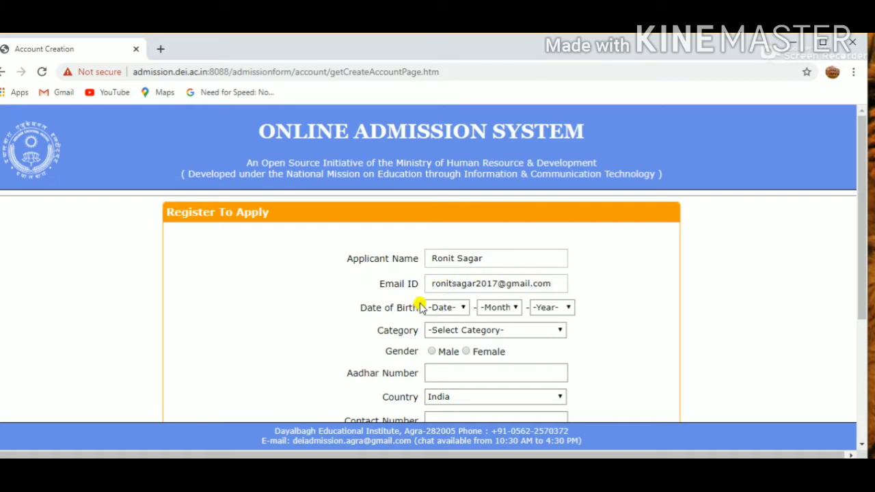
# - Set the day, month and year of the applicant's date of birth
pyautogui.click(469, 308)
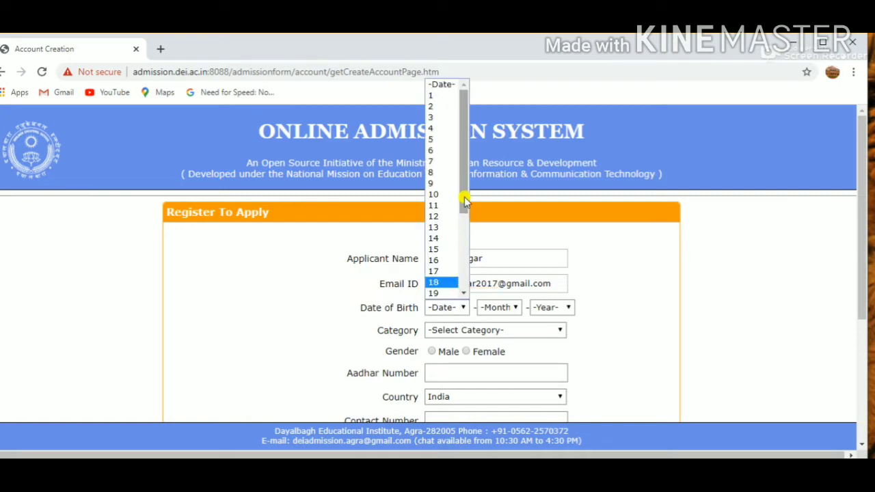
pyautogui.moveTo(464, 200); pyautogui.dragTo(462, 268)
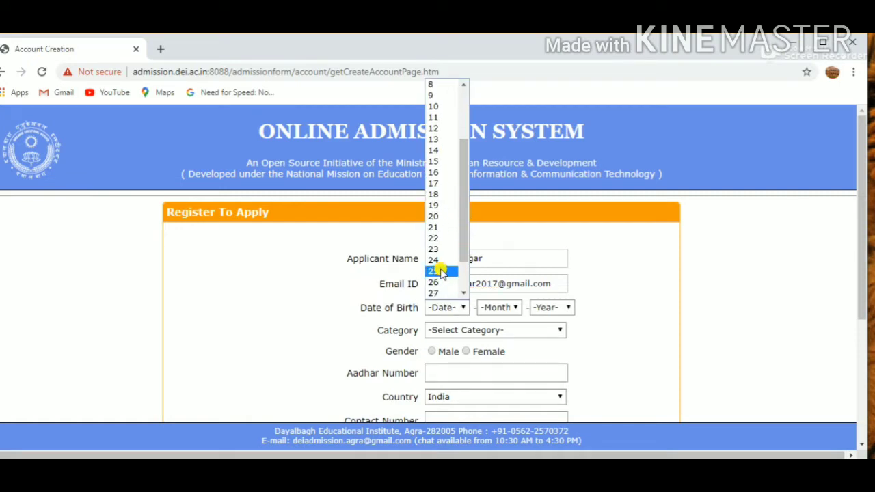
pyautogui.click(440, 271)
pyautogui.click(483, 308)
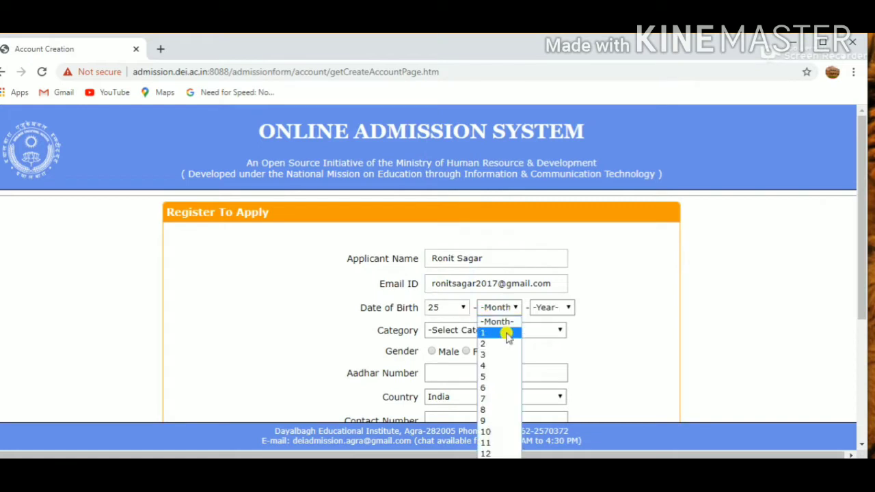
pyautogui.click(486, 409)
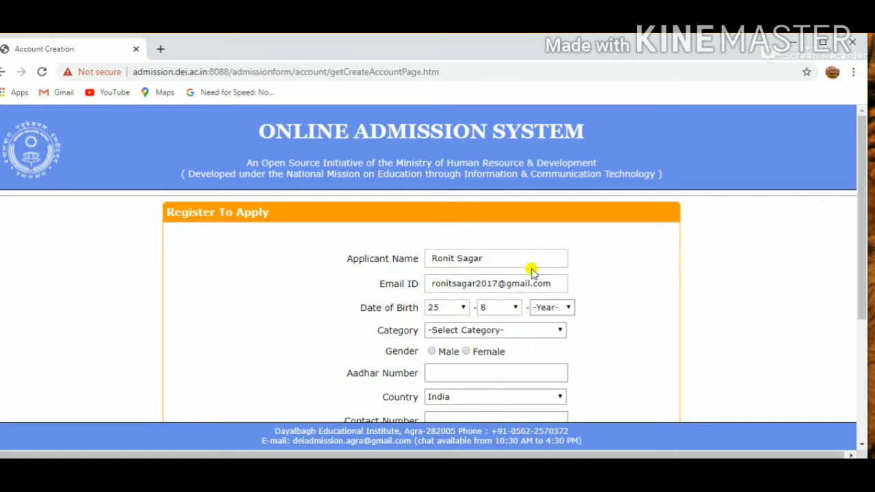
pyautogui.click(563, 310)
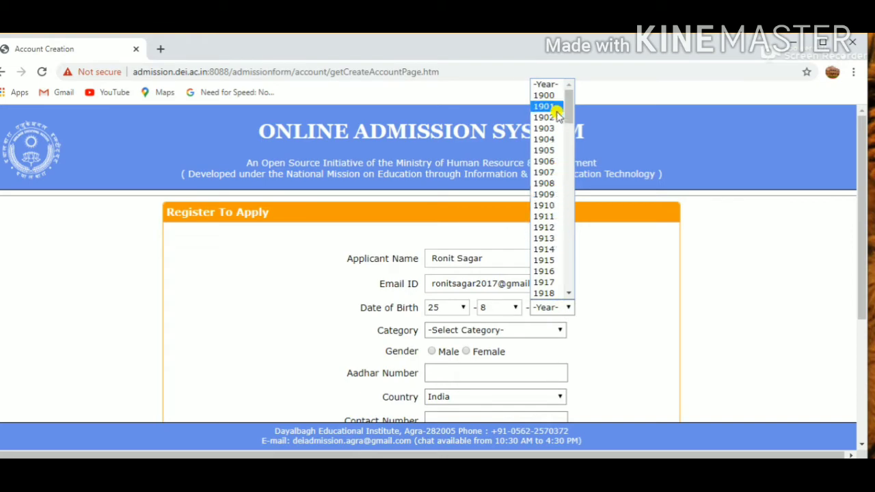
pyautogui.moveTo(570, 103); pyautogui.dragTo(572, 268)
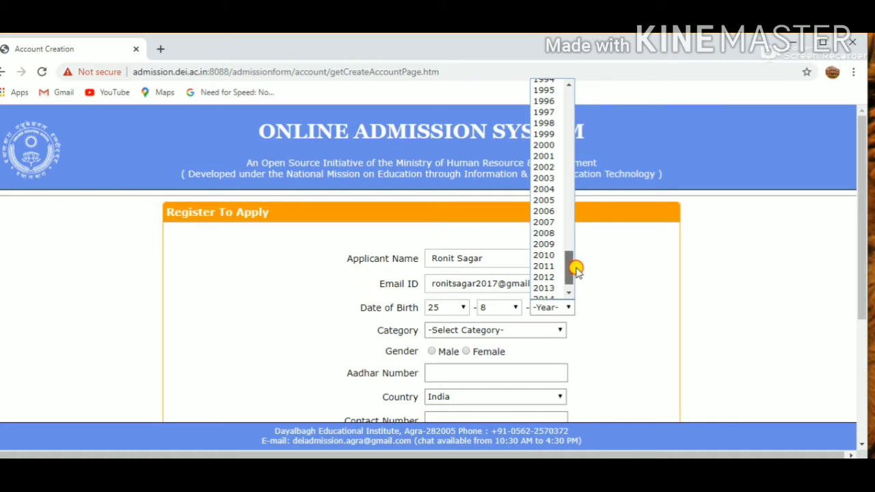
pyautogui.click(554, 167)
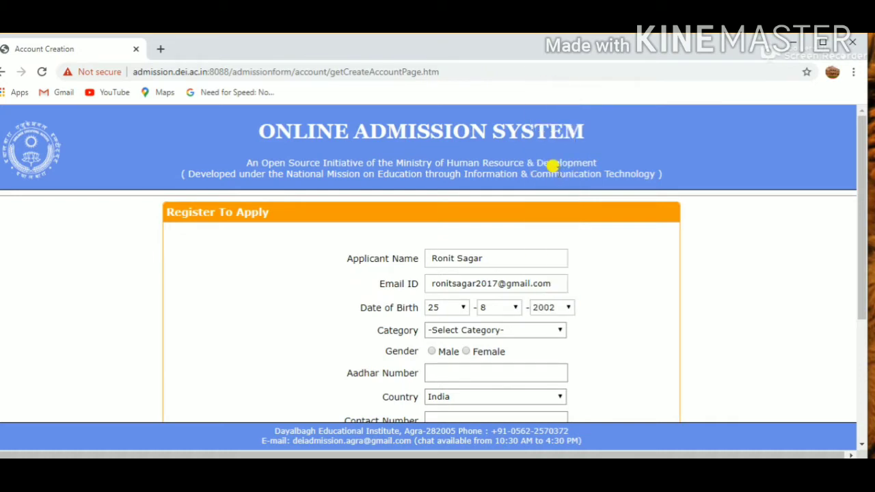
# - Set the applicant's category to General and the gender to Male
pyautogui.click(564, 331)
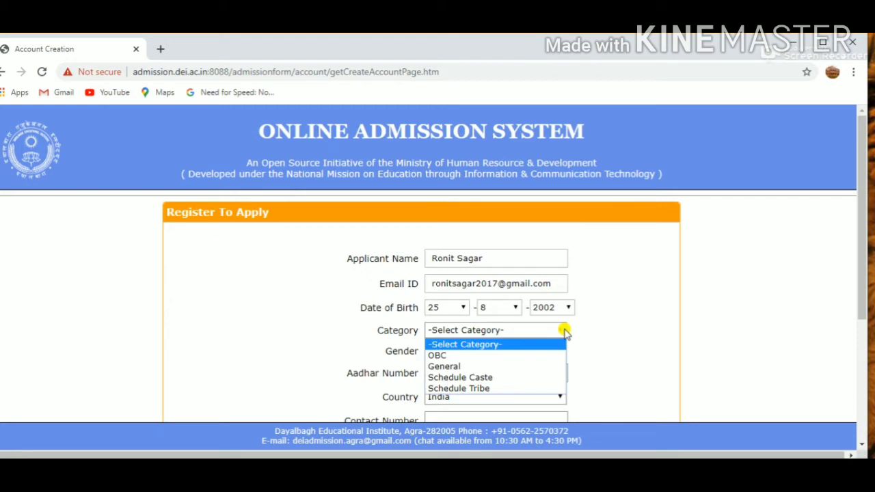
pyautogui.click(474, 368)
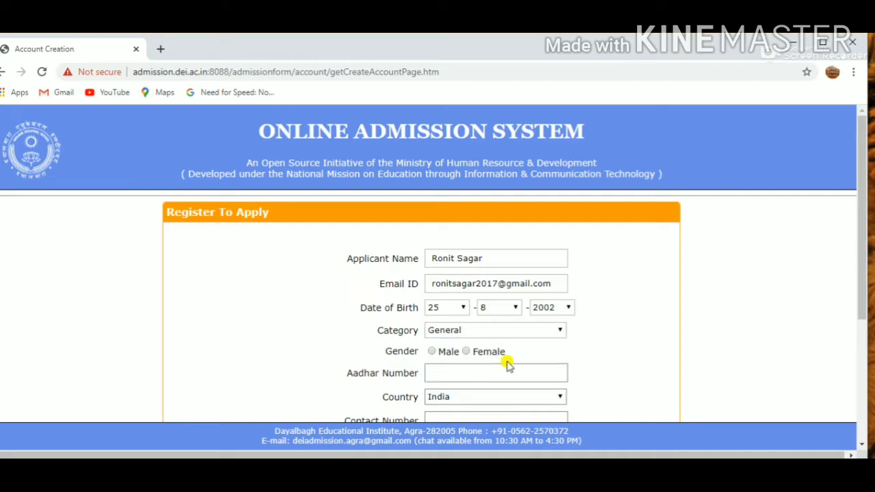
pyautogui.click(432, 352)
# - Enter the applicant's Aadhar number in the registration form
pyautogui.moveTo(859, 229); pyautogui.dragTo(859, 294)
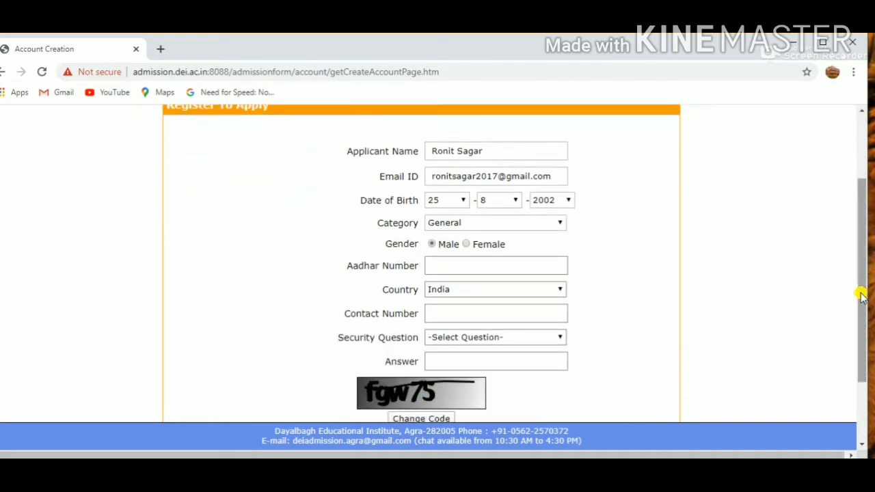
pyautogui.click(471, 263)
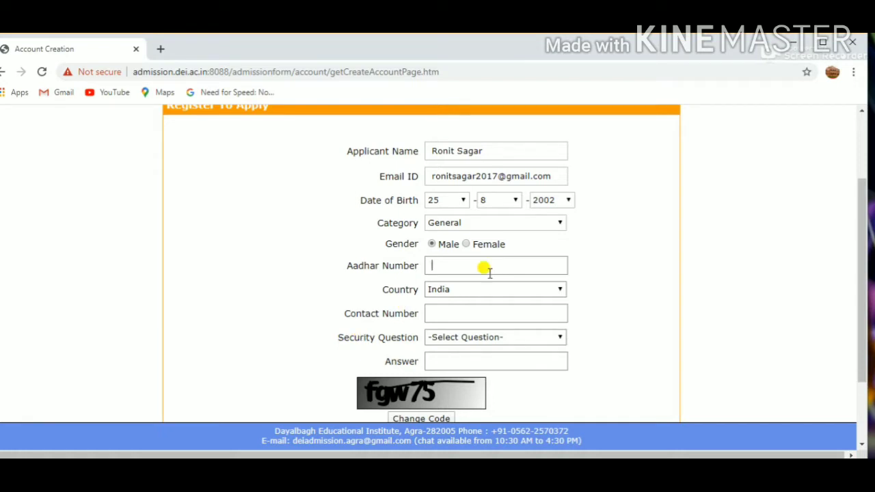
pyautogui.write('23456789101')
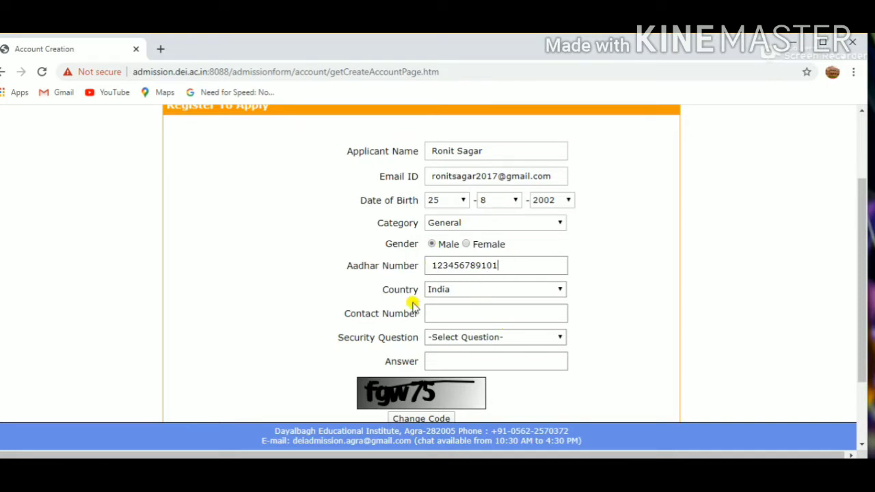
# - Keep India as the country and enter the applicant's contact number
pyautogui.click(538, 290)
pyautogui.click(538, 290)
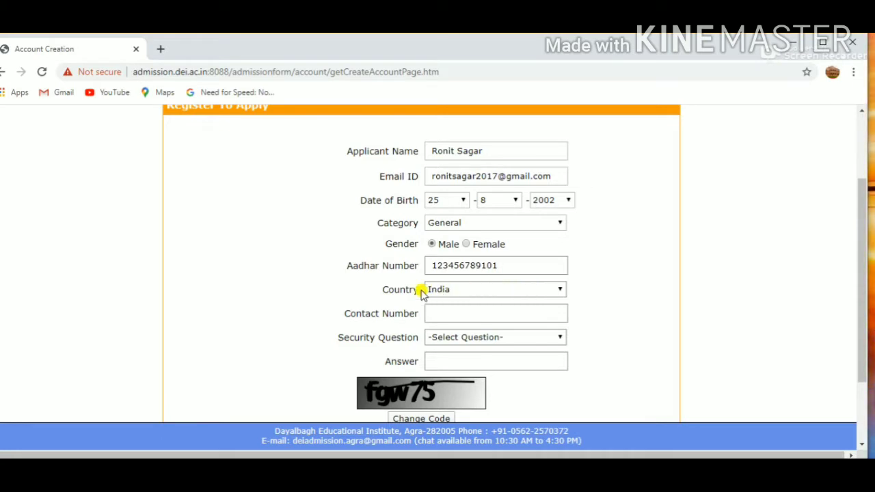
pyautogui.click(491, 309)
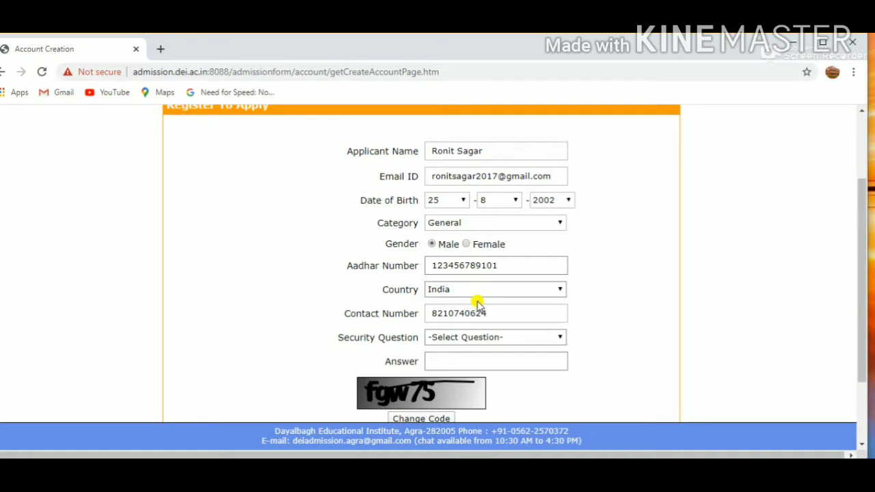
# - Choose the security question "What is your pet.s name?" and enter its answer
pyautogui.click(521, 338)
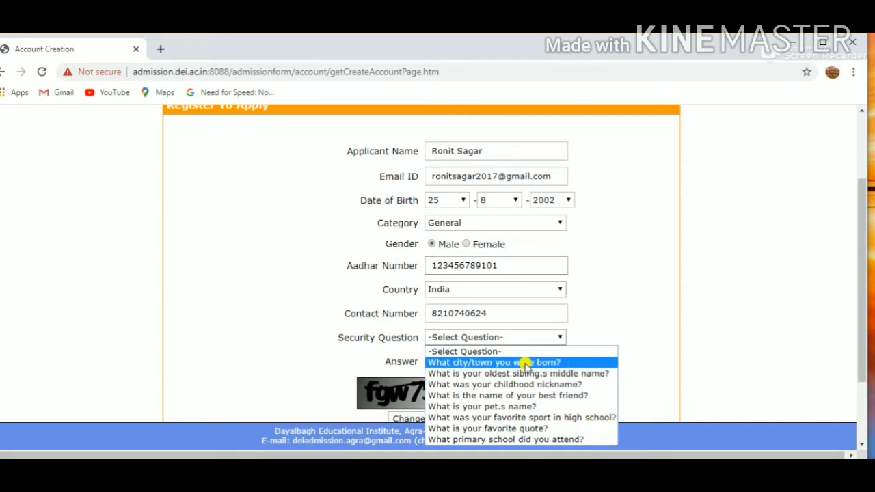
pyautogui.click(489, 407)
pyautogui.click(520, 361)
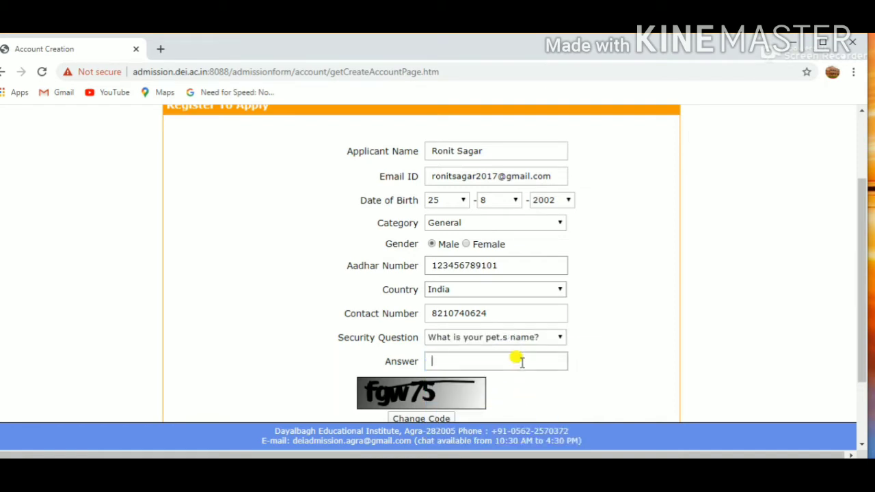
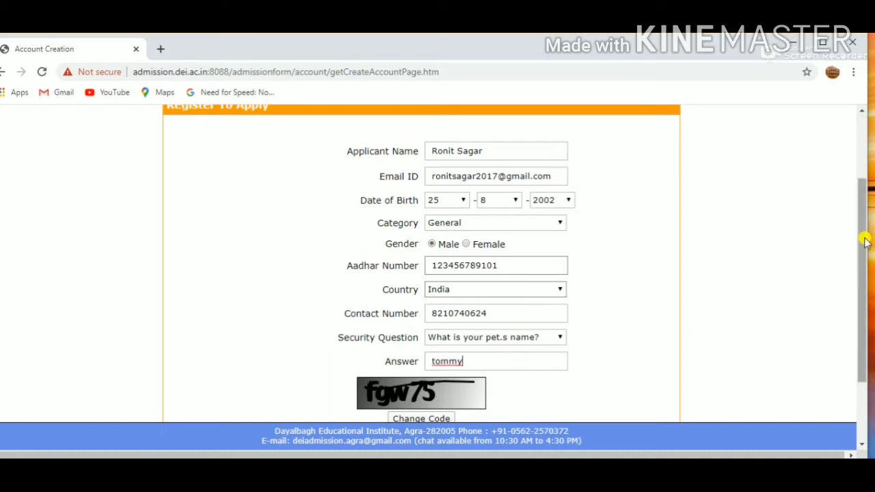
# - Enter the captcha code shown in the image at the end of the registration form
pyautogui.moveTo(862, 234); pyautogui.dragTo(860, 283)
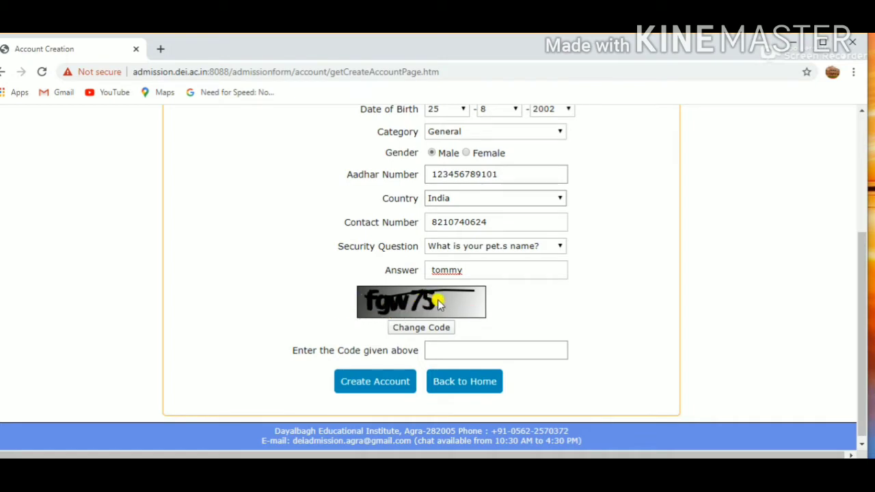
pyautogui.click(451, 344)
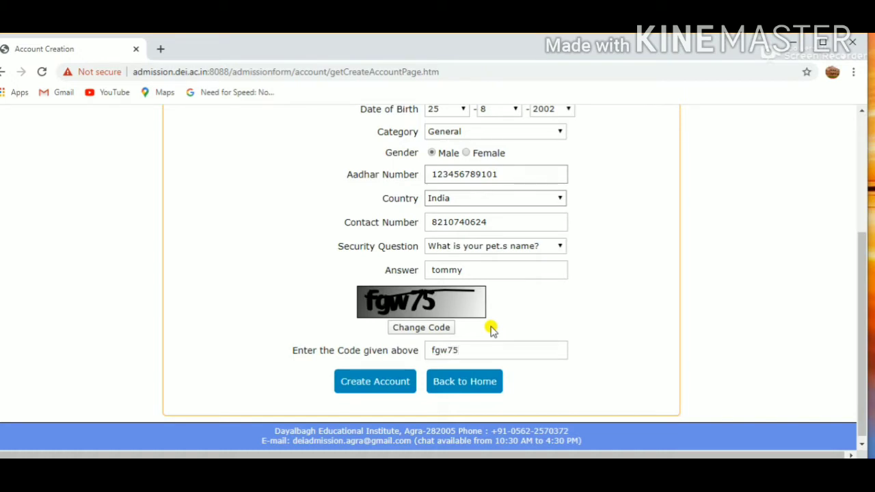
pyautogui.click(369, 387)
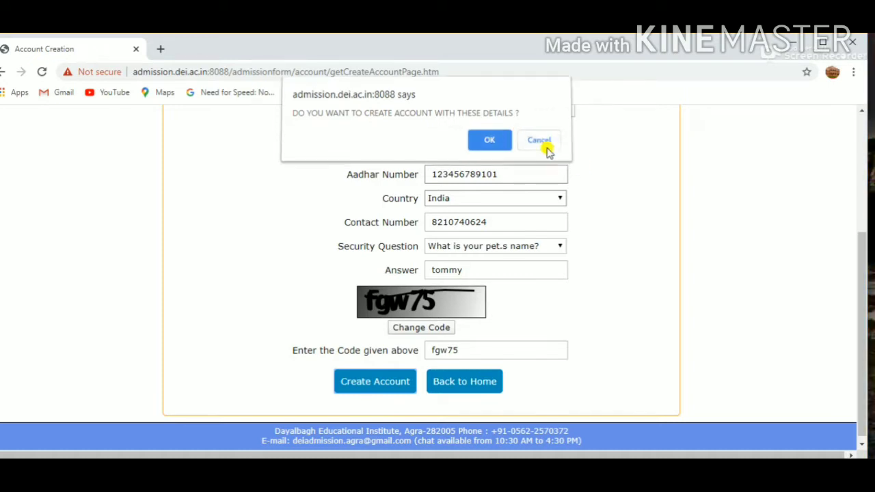
pyautogui.click(547, 147)
pyautogui.moveTo(863, 298); pyautogui.dragTo(851, 212)
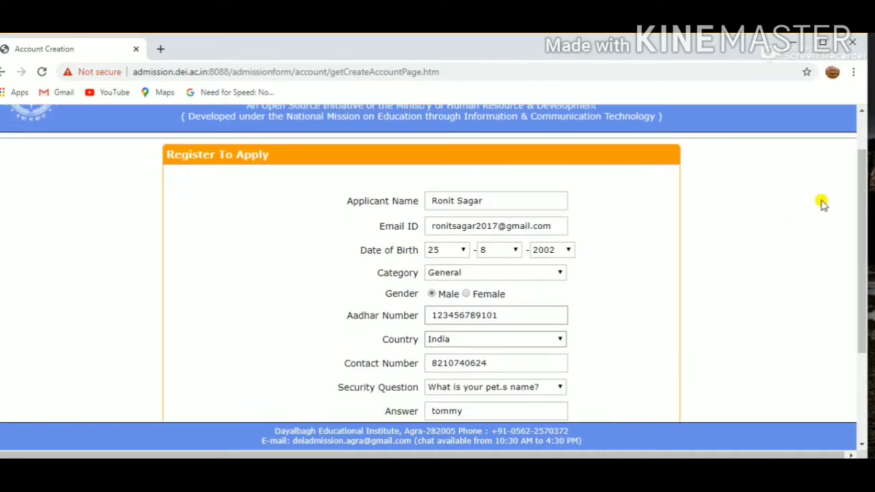
pyautogui.moveTo(860, 193); pyautogui.dragTo(727, 275)
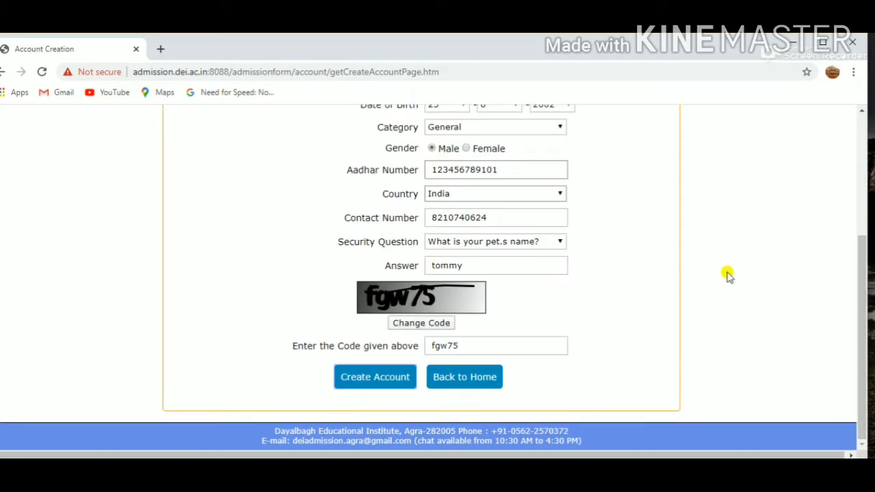
# - Create the account with the entered registration details and accept the confirmation
pyautogui.click(370, 386)
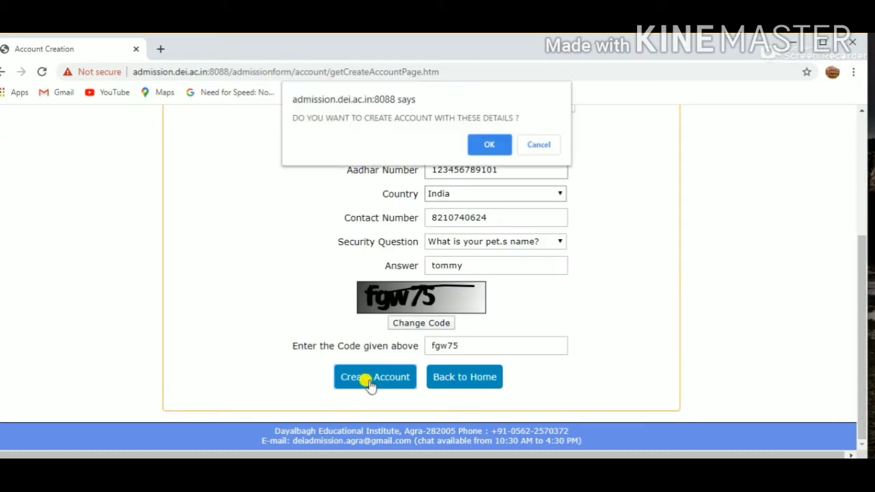
pyautogui.click(478, 145)
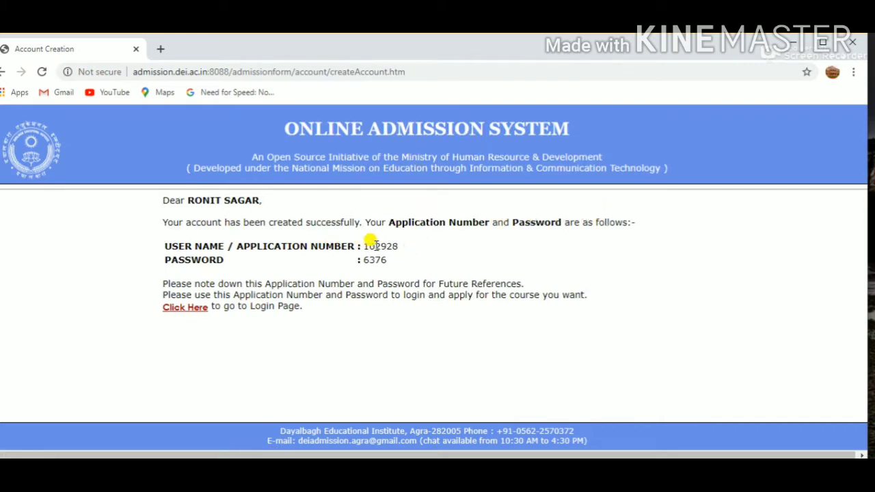
# - Copy the generated application number and password into a new Notepad document, then return to the browser
pyautogui.moveTo(361, 245); pyautogui.dragTo(391, 262)
pyautogui.click(420, 247)
pyautogui.moveTo(161, 237); pyautogui.dragTo(406, 262)
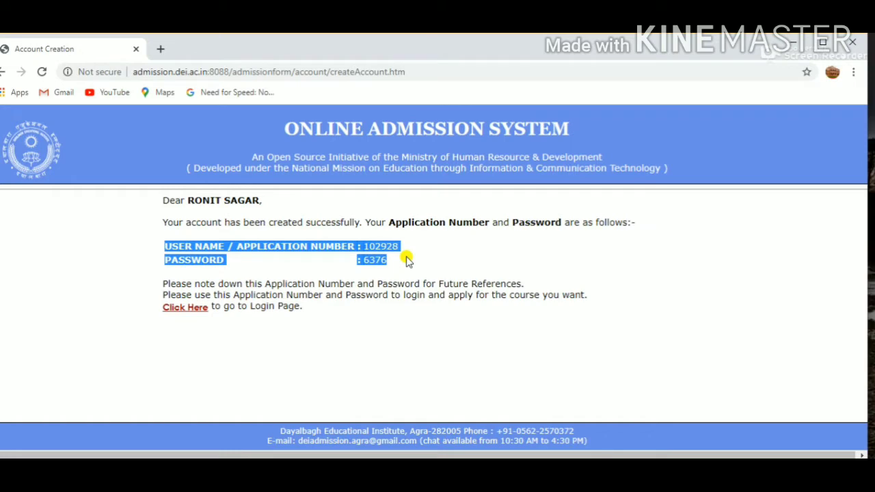
pyautogui.press('super')
pyautogui.write('n')
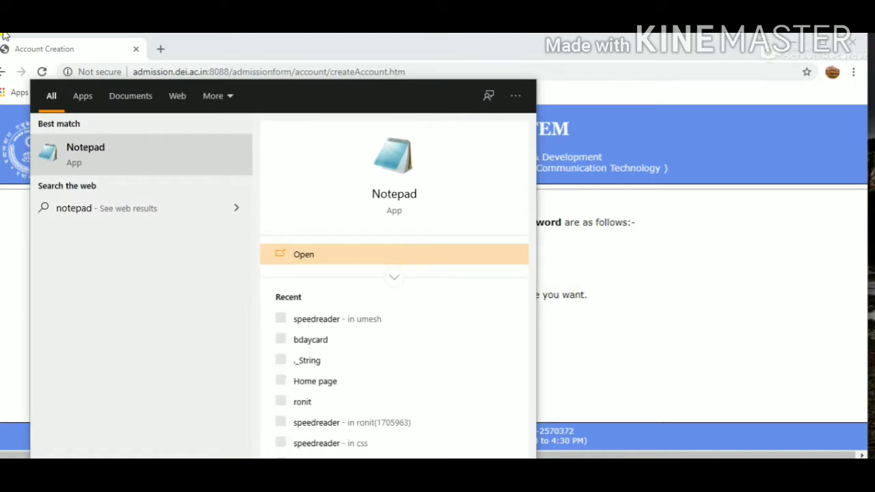
pyautogui.click(173, 159)
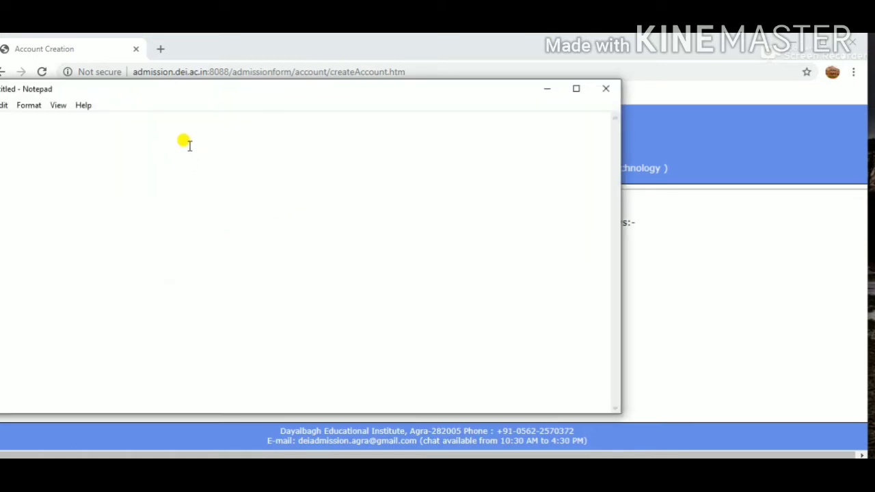
pyautogui.hotkey('ctrl', 'v')
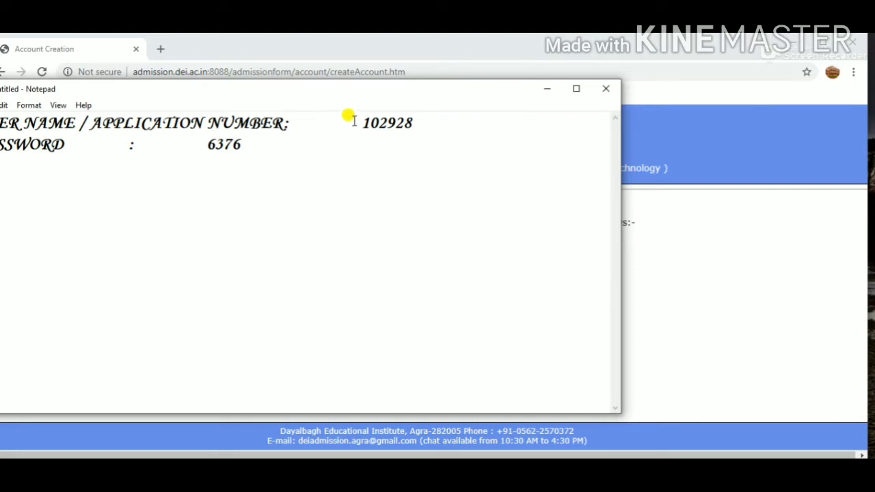
pyautogui.click(547, 90)
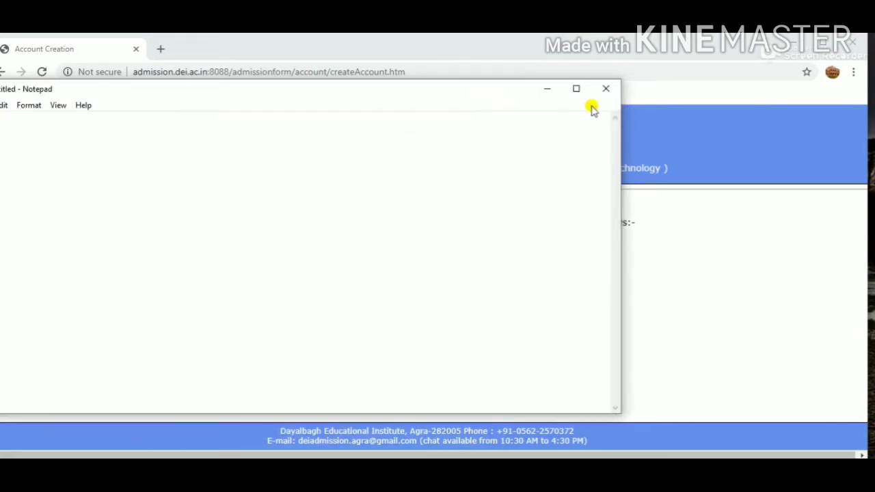
pyautogui.click(676, 237)
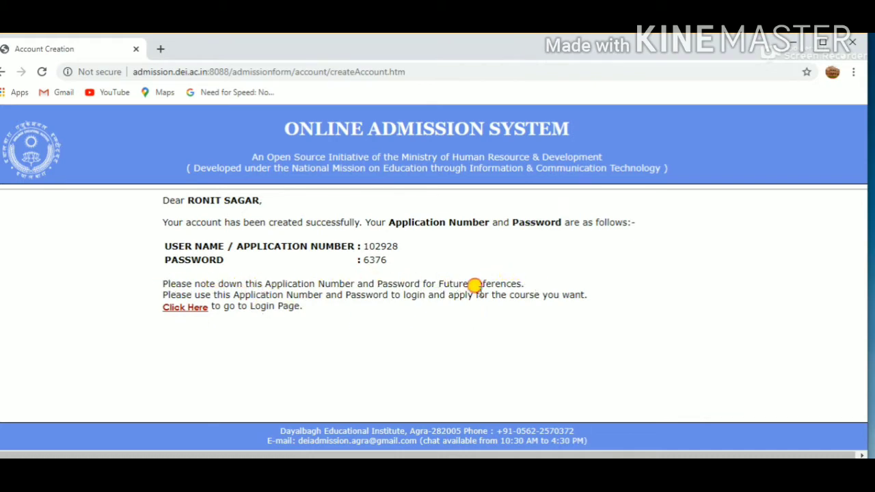
# - Read the notes about the account credentials and go to the applicant login page
pyautogui.moveTo(524, 283); pyautogui.dragTo(111, 289)
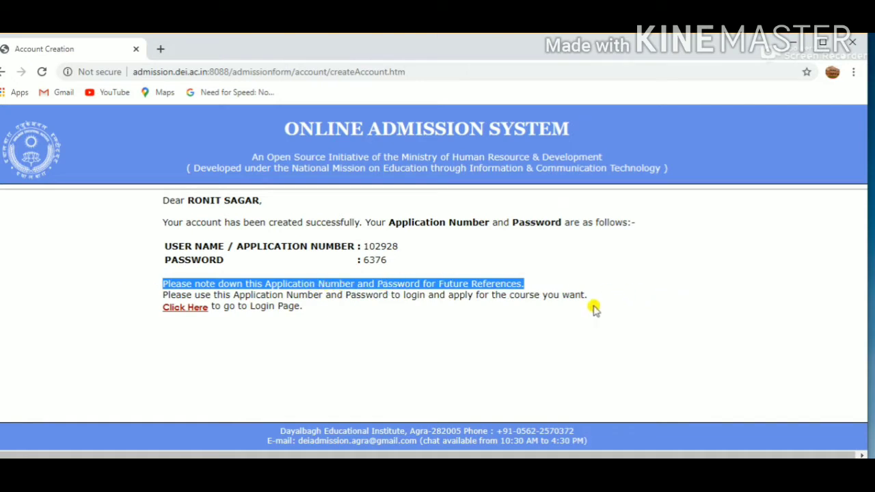
pyautogui.moveTo(586, 295); pyautogui.dragTo(162, 297)
pyautogui.click(199, 329)
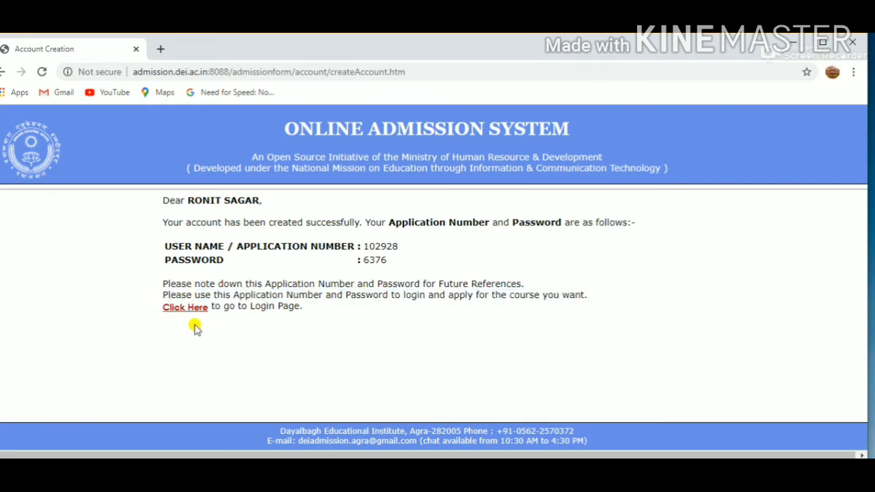
pyautogui.click(185, 310)
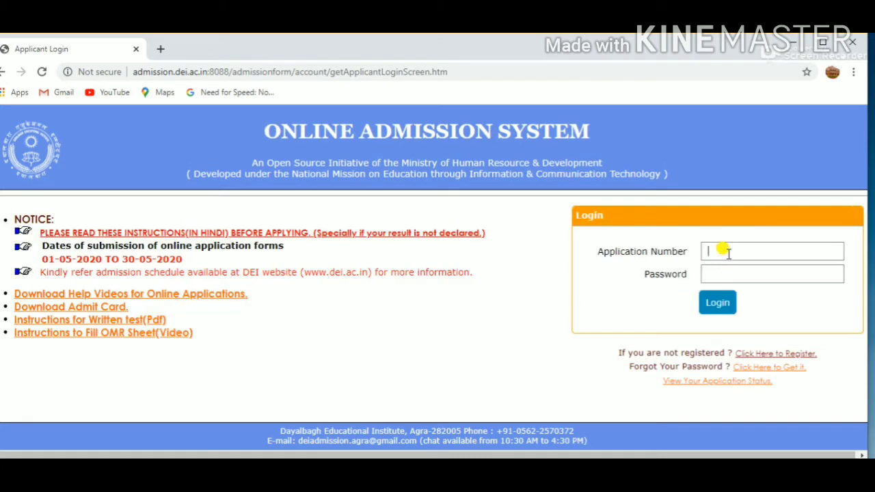
# - Close the empty Notepad window and copy the application number from the saved note into the login form
pyautogui.click(3, 458)
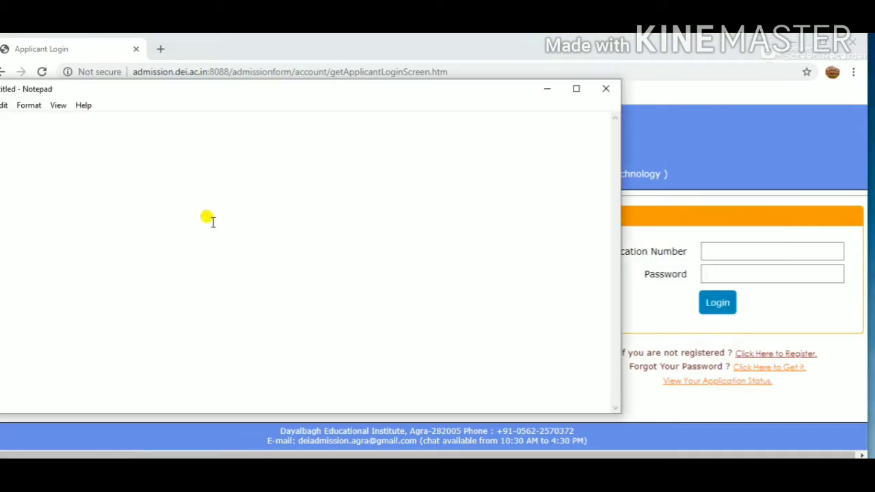
pyautogui.click(607, 88)
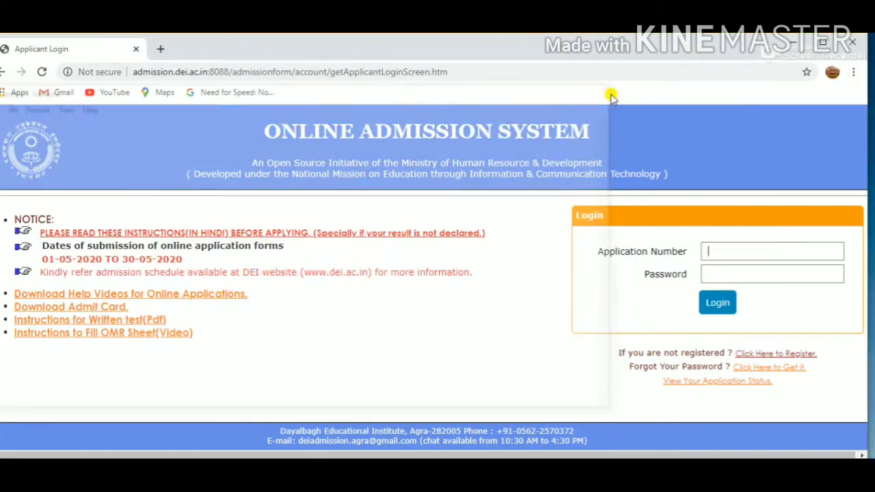
pyautogui.hotkey('alt', 'Tab')
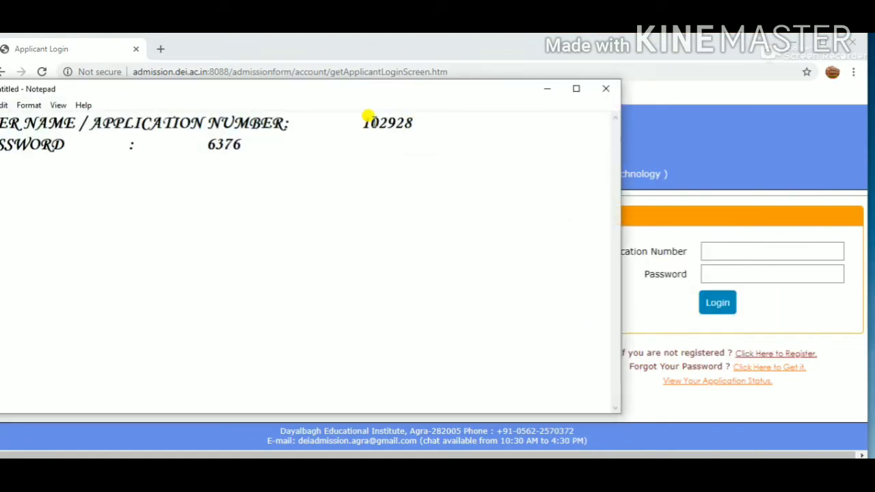
pyautogui.click(360, 123)
pyautogui.moveTo(360, 123); pyautogui.dragTo(483, 113)
pyautogui.hotkey('ctrl', 'c')
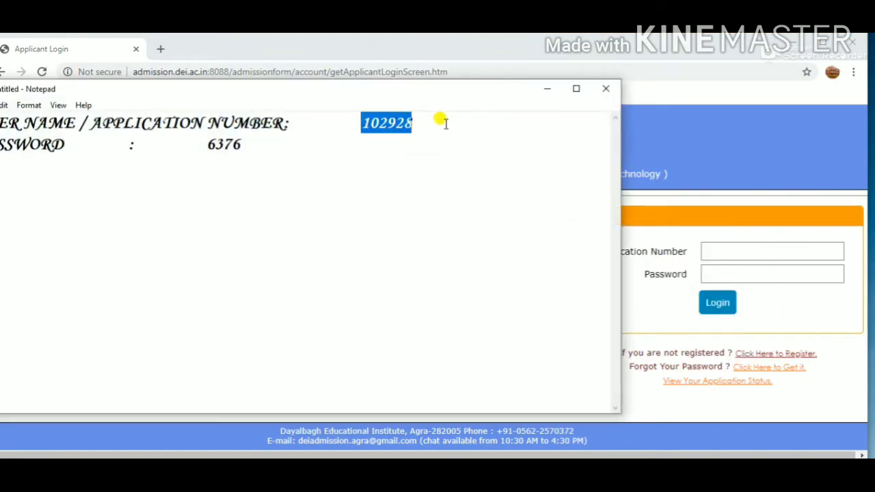
pyautogui.click(723, 252)
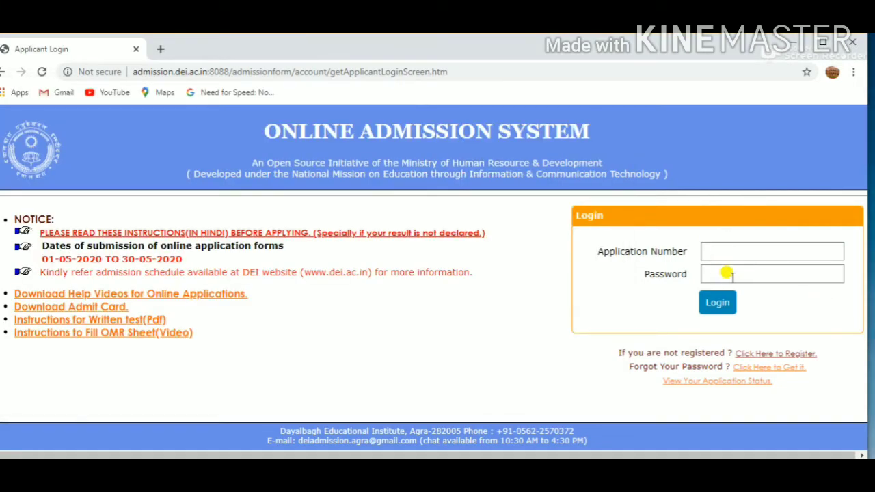
pyautogui.hotkey('ctrl', 'v')
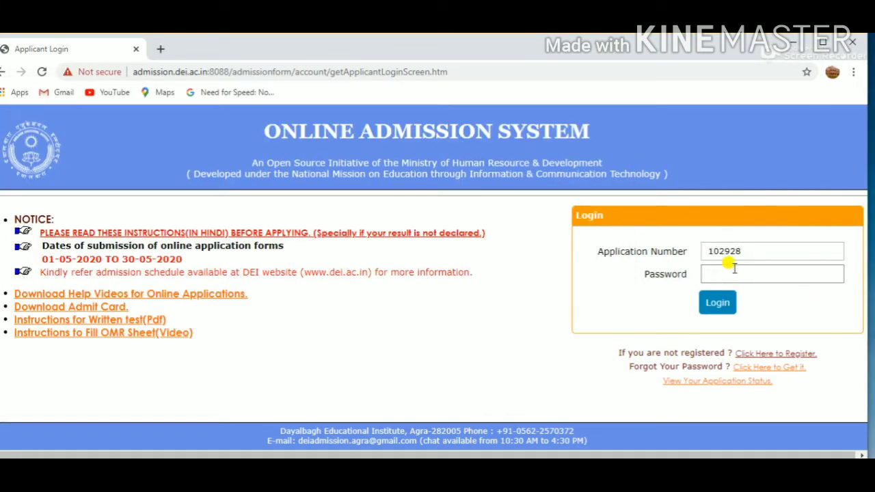
# - Enter the account password, log in to the admission system and save the login in the browser
pyautogui.write('••')
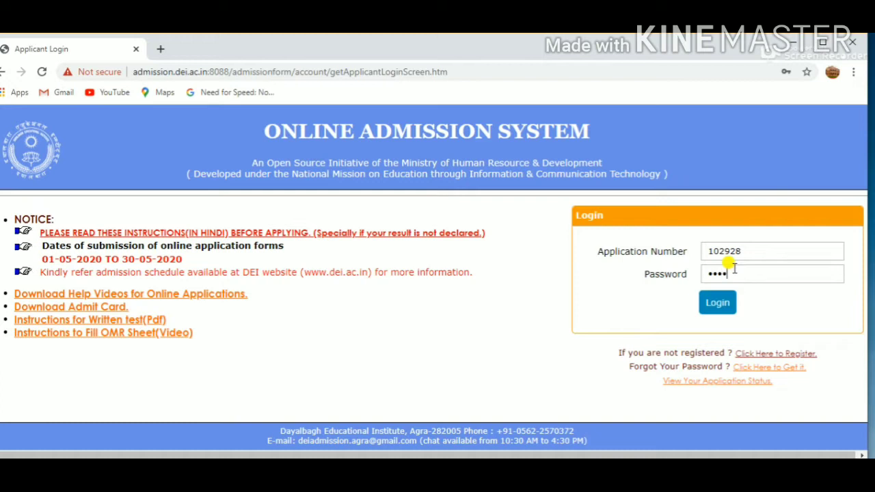
pyautogui.click(714, 303)
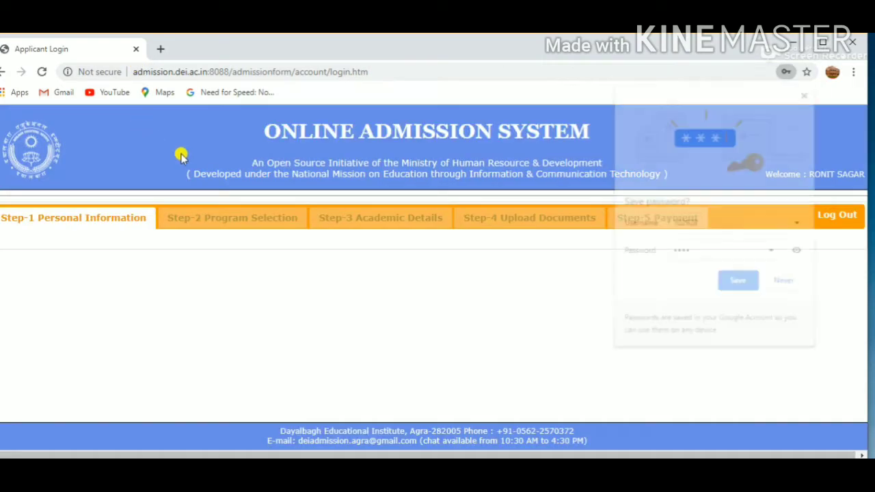
pyautogui.click(742, 283)
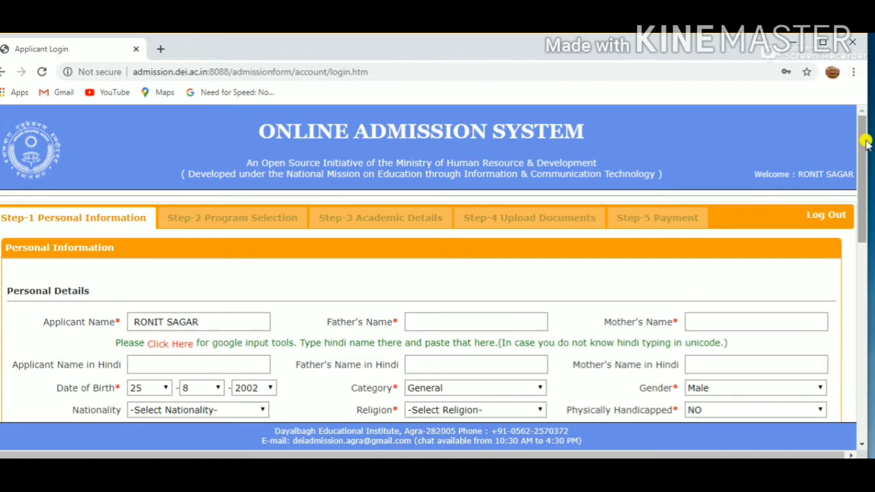
# - Enter the father's name and the mother's name in the Personal Details section
pyautogui.moveTo(865, 141); pyautogui.dragTo(865, 186)
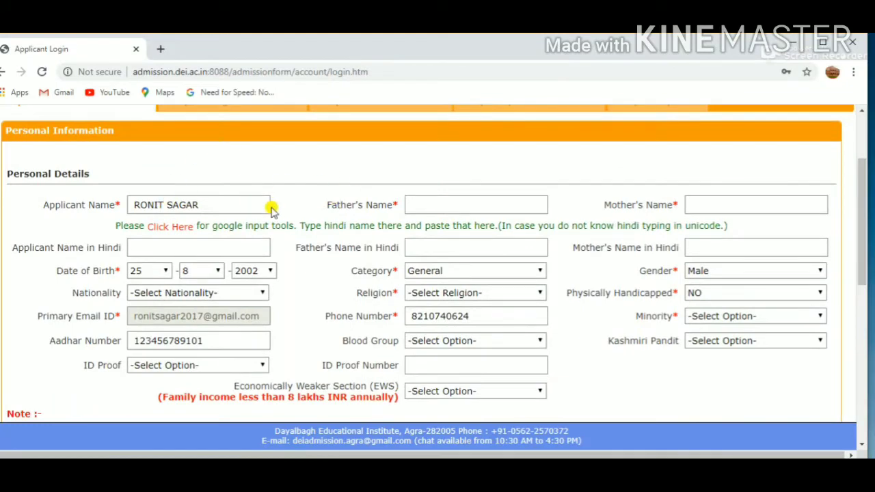
pyautogui.click(448, 198)
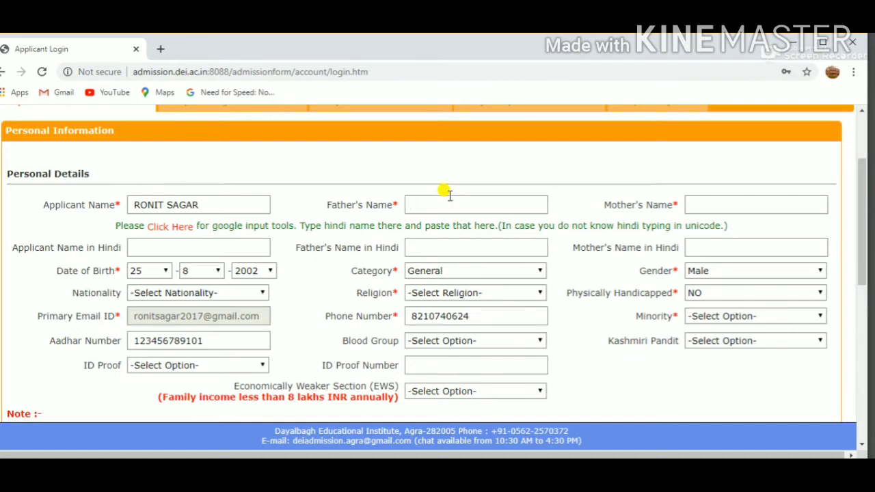
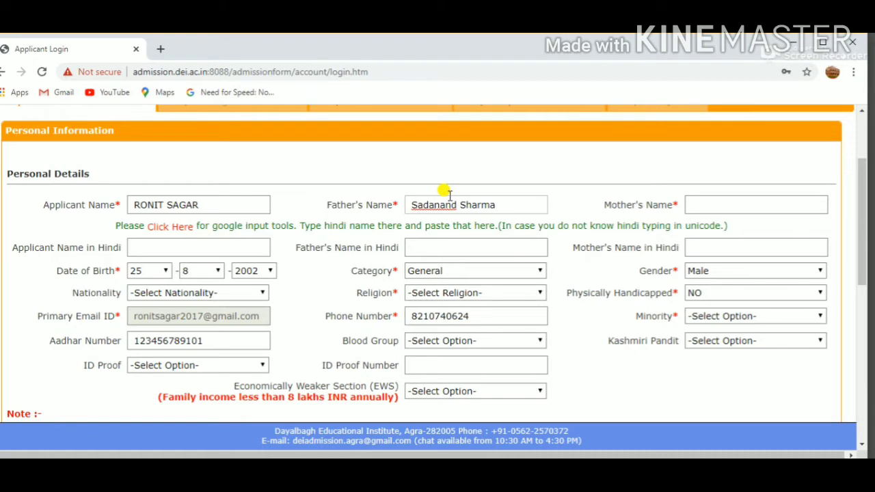
pyautogui.press('Tab')
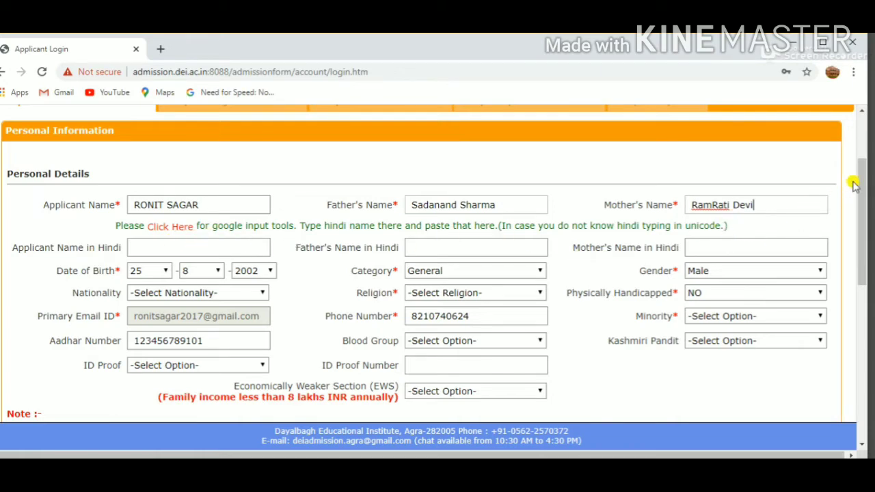
# - Leave the Hindi name fields empty and set the applicant's nationality to Indian
pyautogui.moveTo(865, 167)
pyautogui.mouseDown()
pyautogui.moveTo(864, 271)
pyautogui.moveTo(865, 170)
pyautogui.mouseUp()
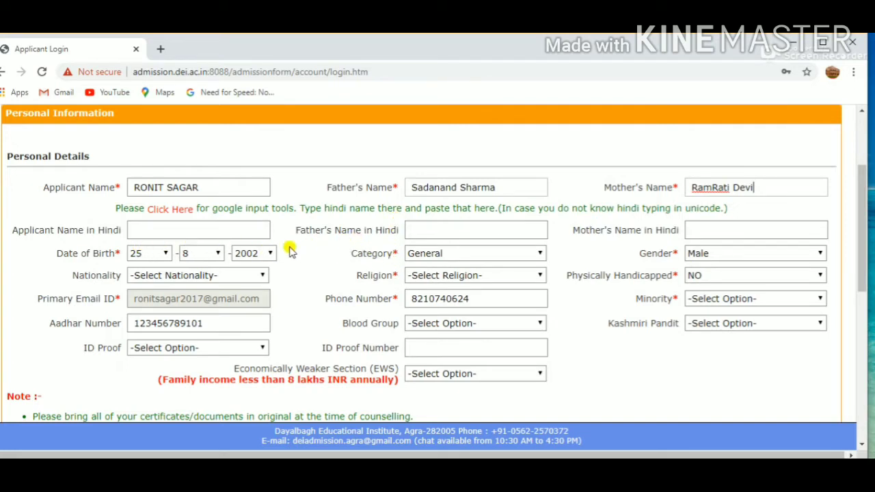
pyautogui.click(169, 229)
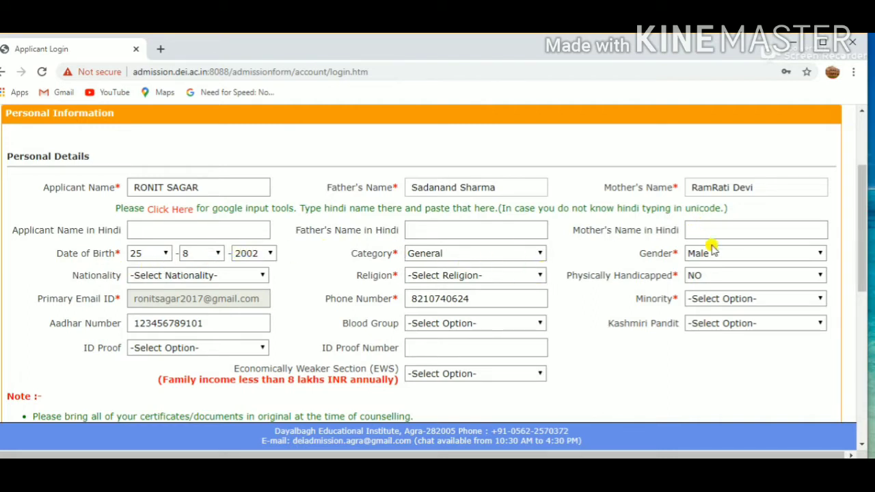
pyautogui.click(258, 277)
pyautogui.click(234, 303)
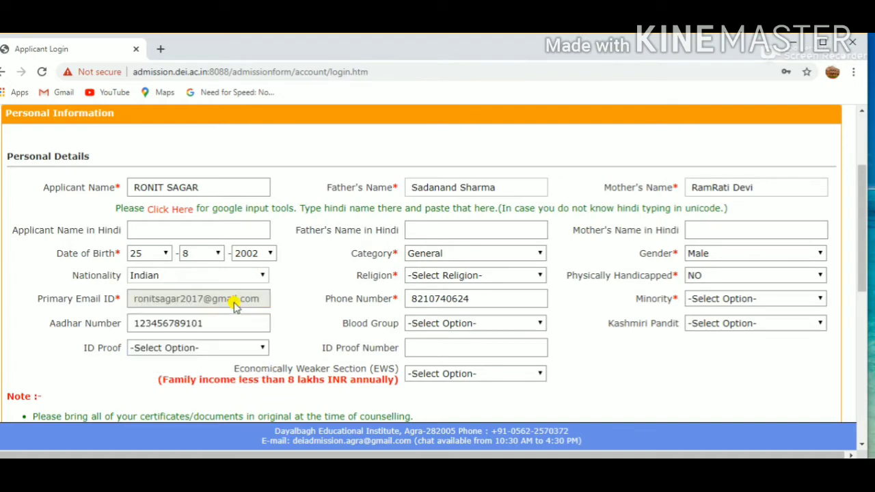
# - Go through the nationality options in the Personal Details section and select Indian again
pyautogui.click(256, 276)
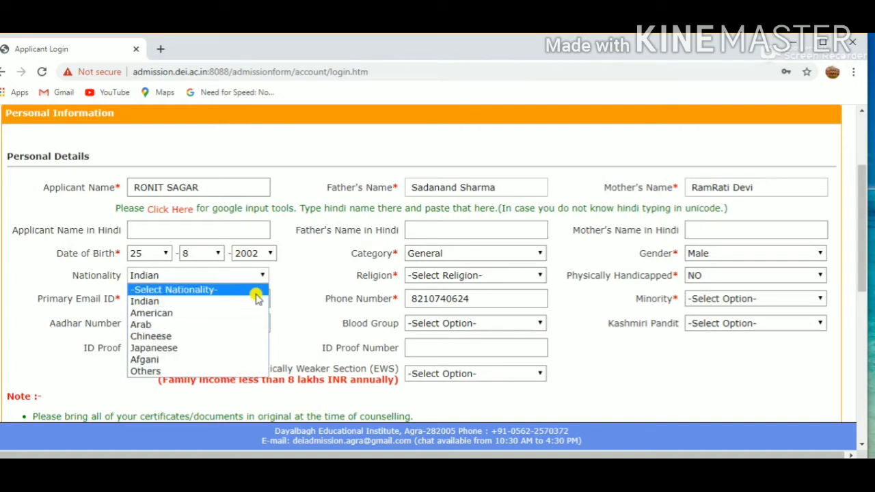
pyautogui.press('Down')
pyautogui.press('Down')
pyautogui.press('Down')
pyautogui.press('Down')
pyautogui.press('Down')
pyautogui.press('Down')
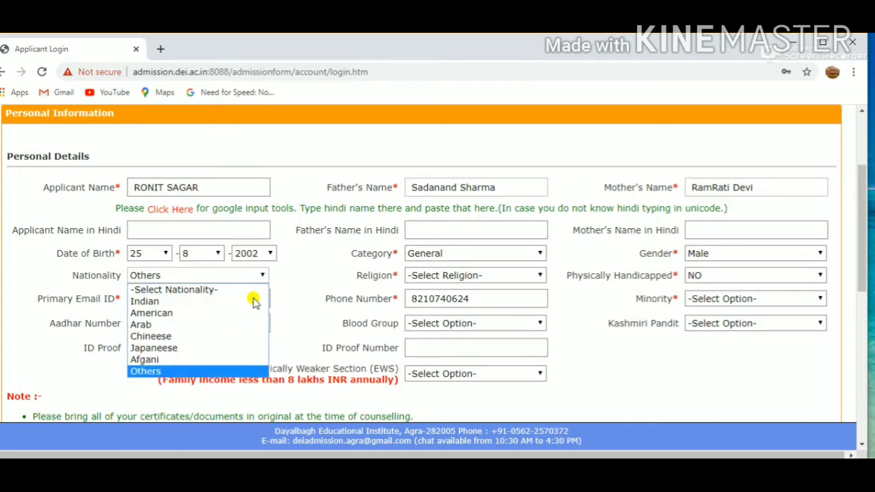
pyautogui.press('Up')
pyautogui.press('Up')
pyautogui.press('Up')
pyautogui.press('Up')
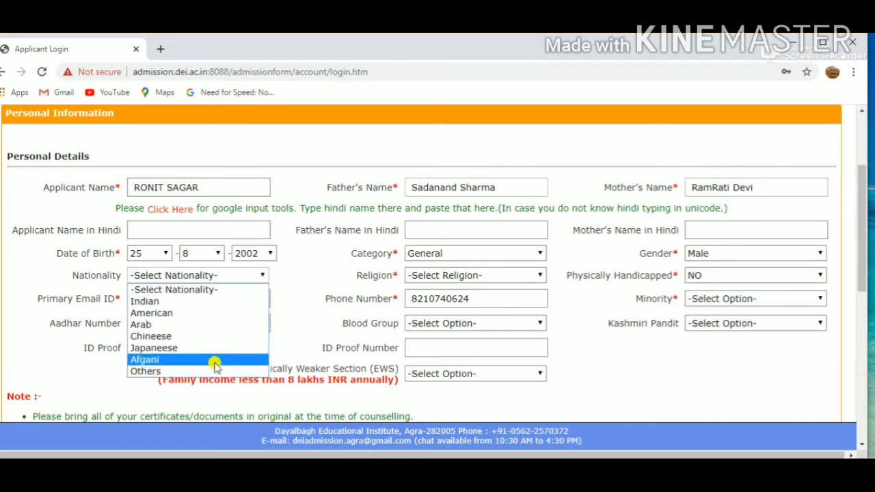
pyautogui.click(214, 302)
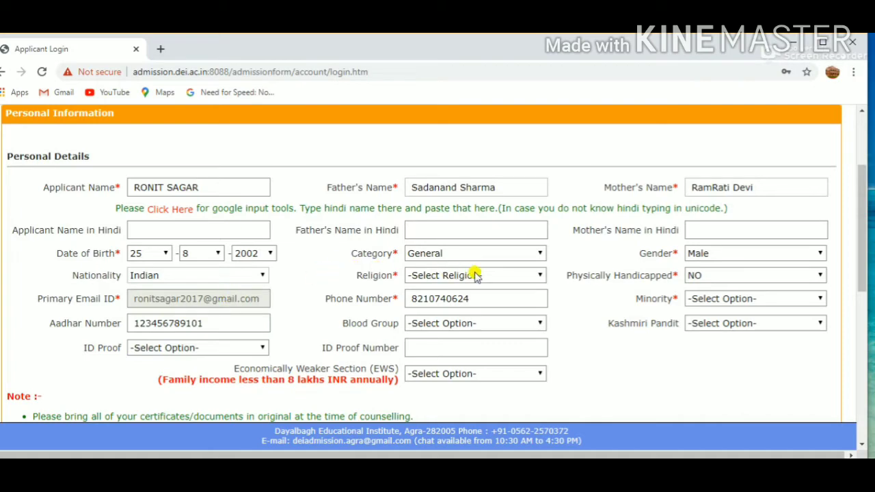
# - Set the applicant's religion to Hindu and the minority status to NO
pyautogui.click(475, 276)
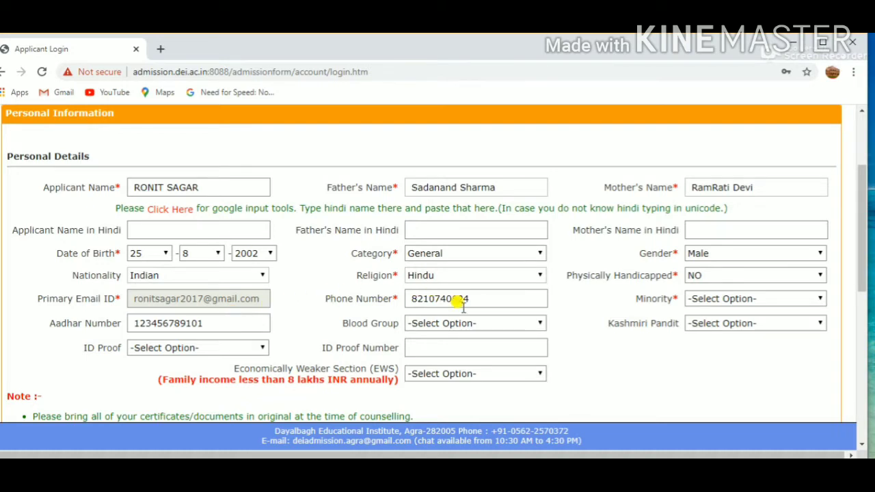
pyautogui.click(771, 298)
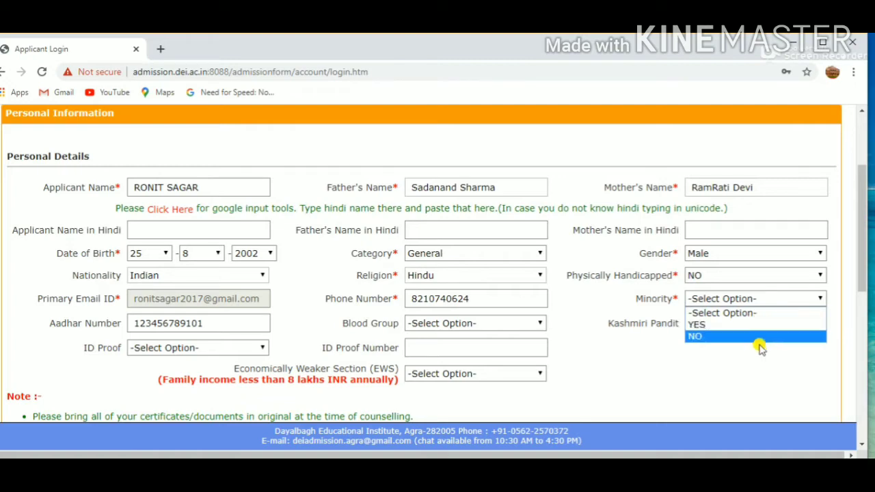
pyautogui.click(761, 347)
pyautogui.click(761, 298)
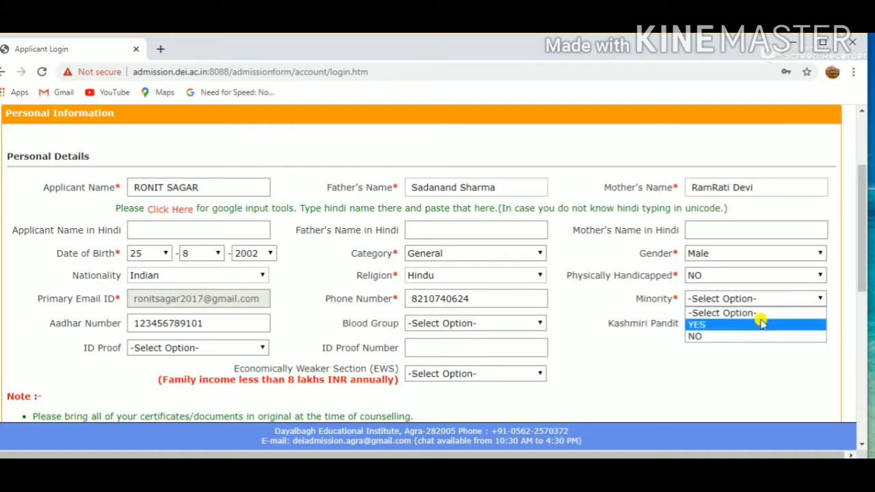
pyautogui.click(762, 336)
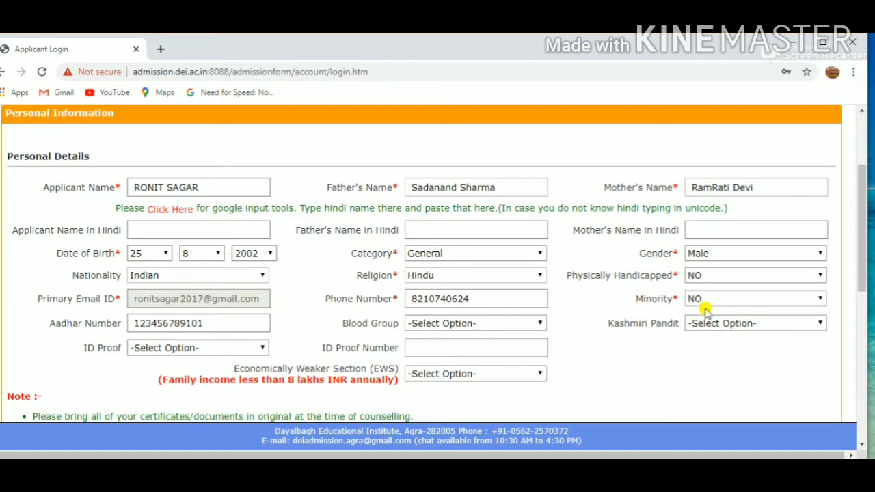
# - Set the blood group to B+ and Kashmiri Pandit to YES
pyautogui.click(483, 323)
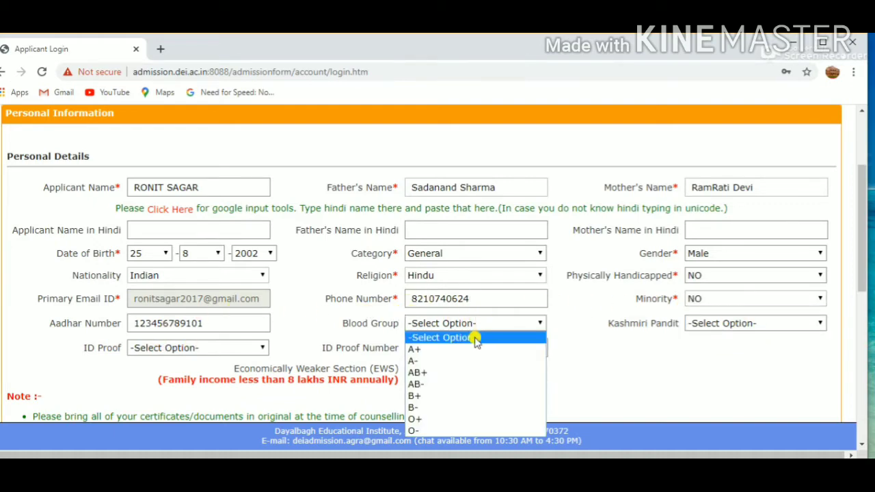
pyautogui.click(467, 385)
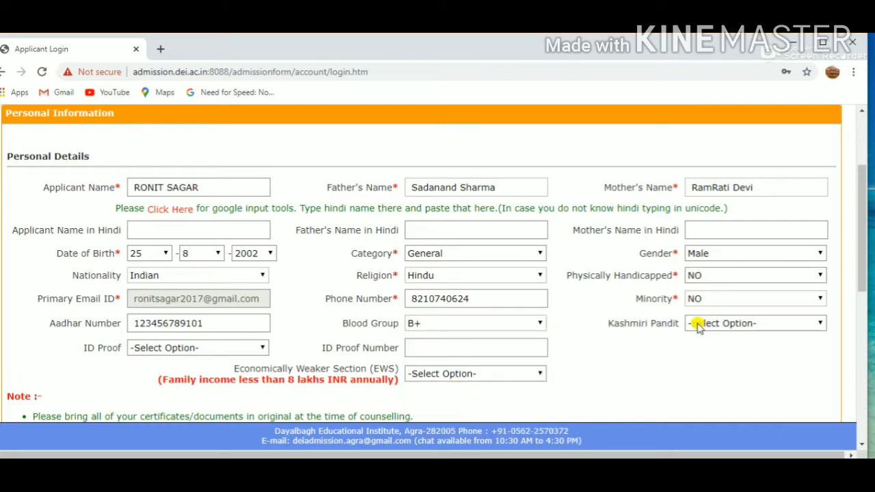
pyautogui.click(764, 320)
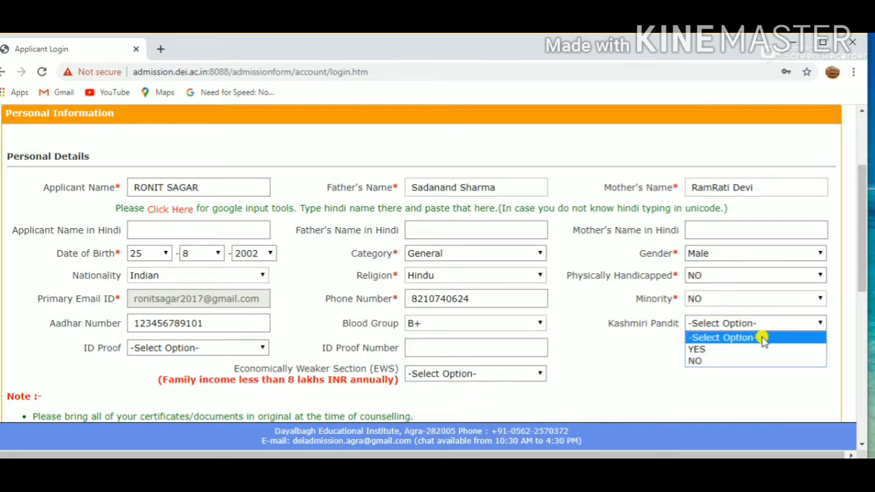
pyautogui.click(723, 350)
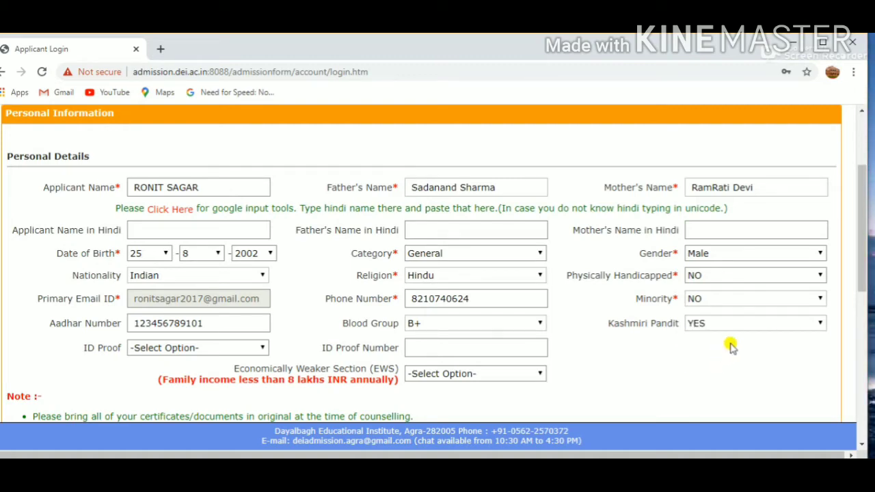
# - Choose AADHAAR as the ID proof with its ID proof number, and set Economically Weaker Section (EWS) to YES
pyautogui.click(198, 348)
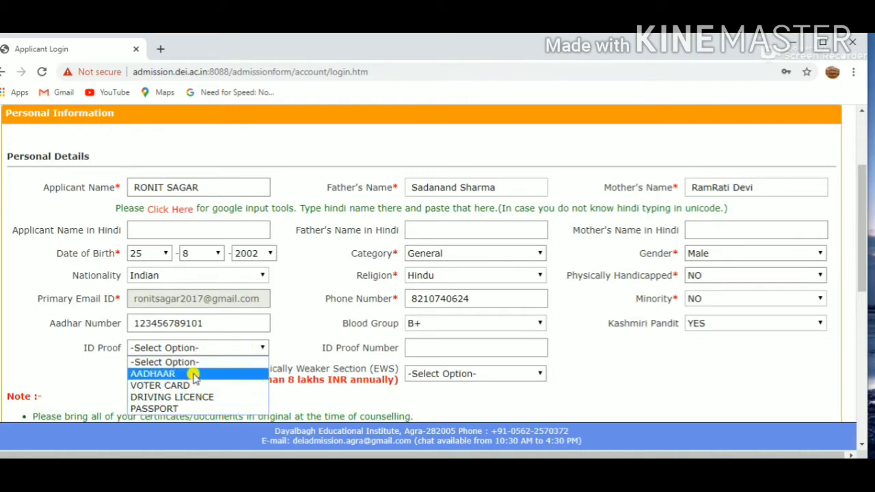
pyautogui.click(195, 375)
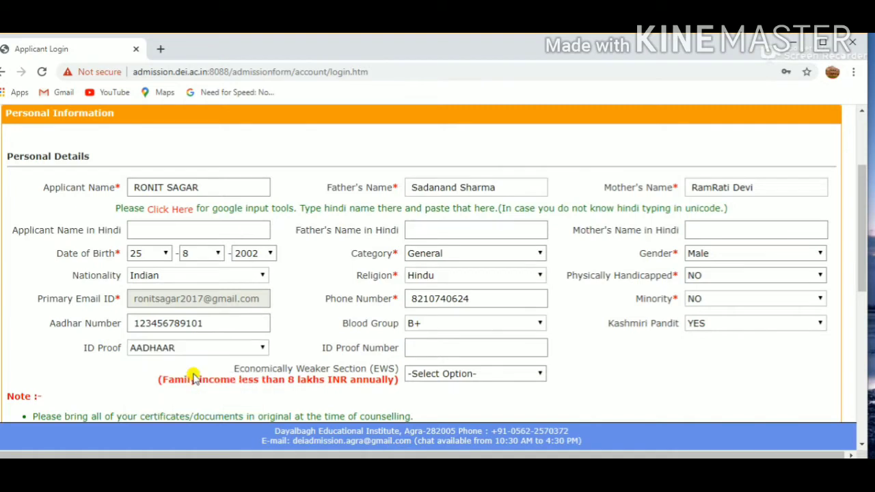
pyautogui.click(417, 349)
pyautogui.write('123456789101')
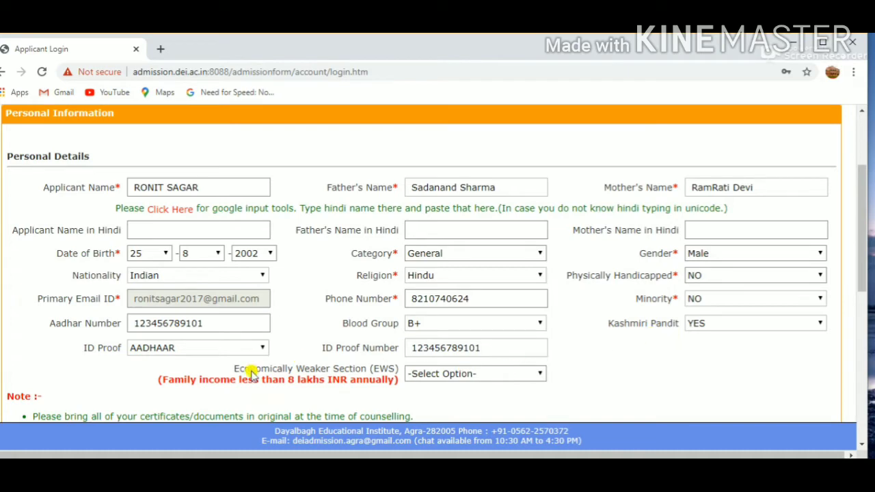
pyautogui.click(484, 374)
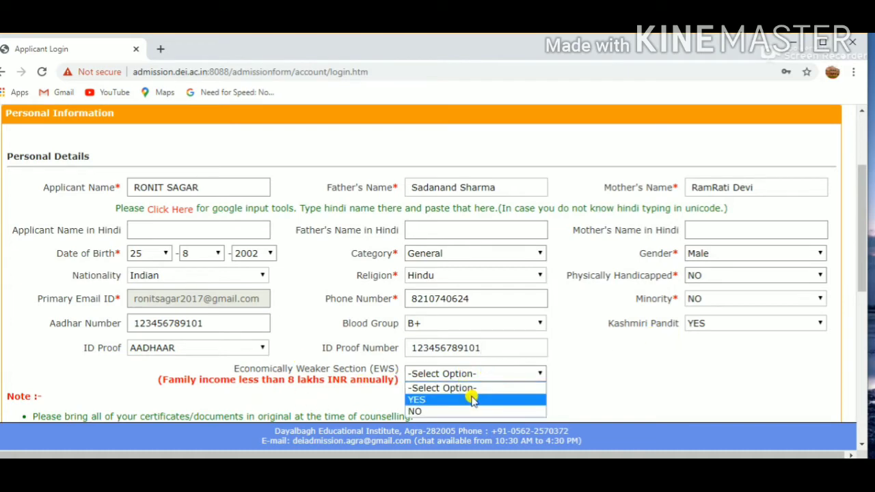
pyautogui.click(471, 400)
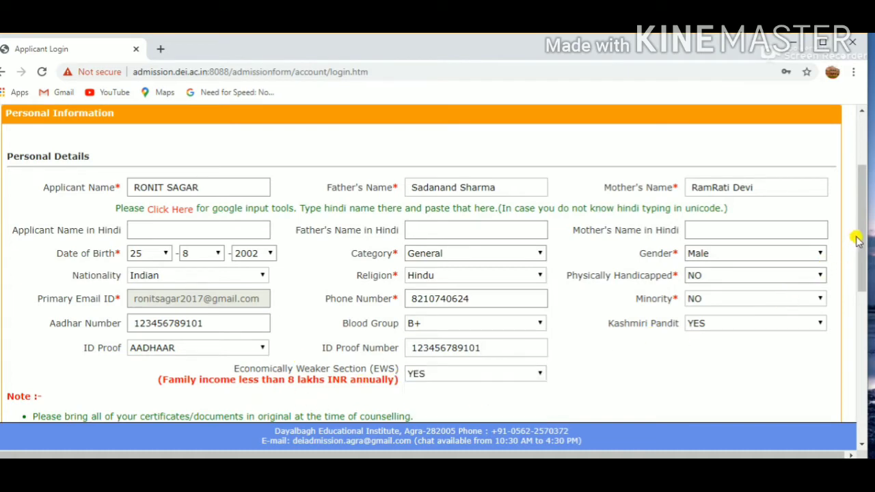
# - Keep India as the country of the correspondence address and set its state to BIHAR
pyautogui.scroll(-1, 863, 230)
pyautogui.scroll(-2, 863, 229)
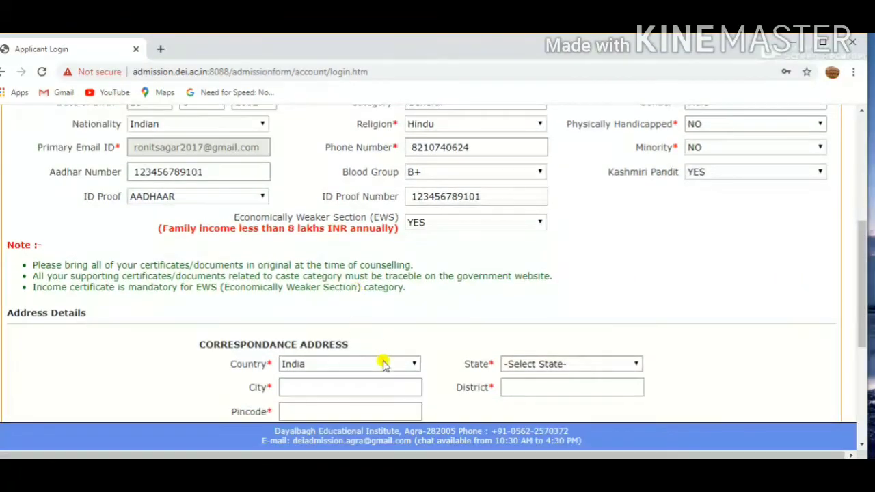
pyautogui.scroll(-3, 859, 260)
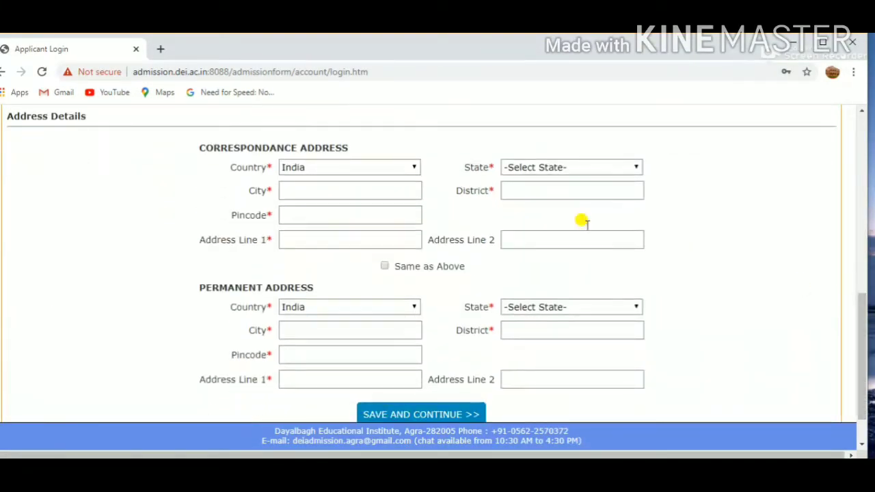
pyautogui.click(373, 172)
pyautogui.click(320, 168)
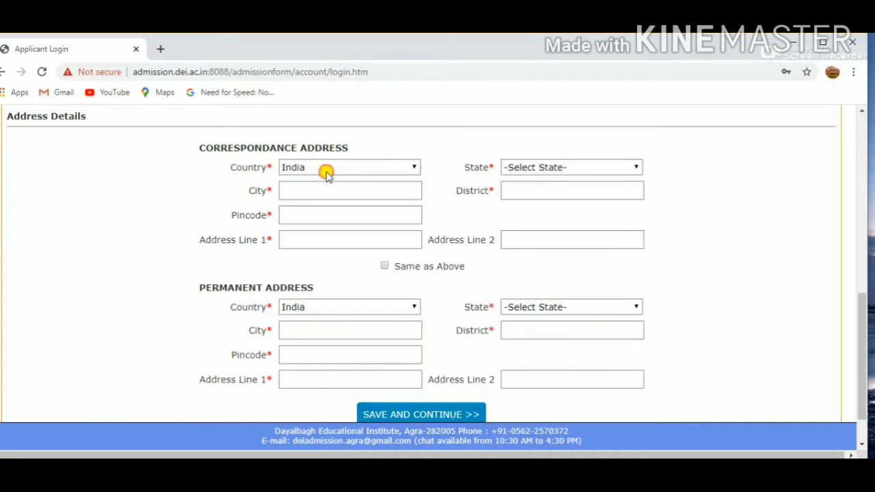
pyautogui.click(573, 167)
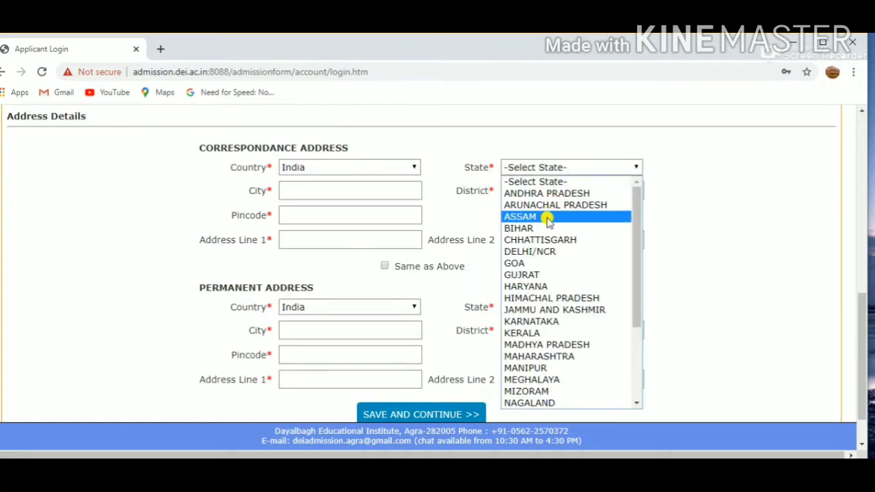
pyautogui.click(546, 228)
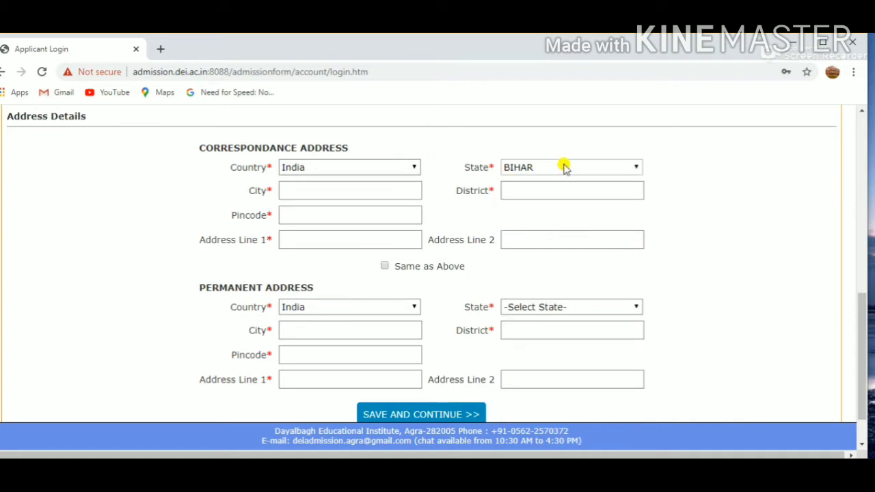
pyautogui.click(291, 191)
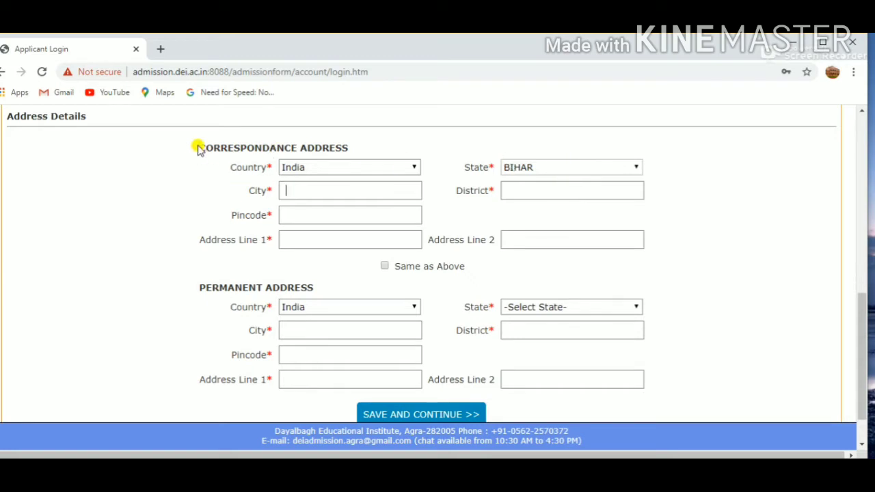
# - Change the state of the correspondence address to UTTAR PRADESH
pyautogui.click(567, 168)
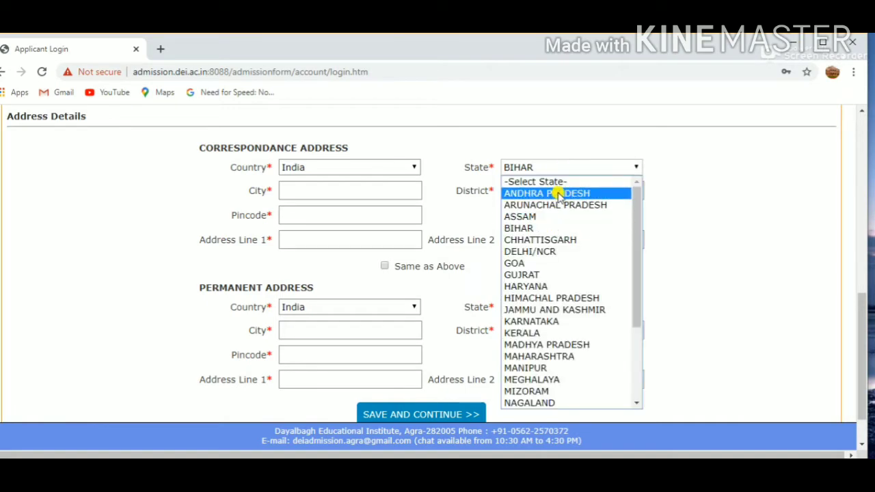
pyautogui.moveTo(636, 229); pyautogui.dragTo(630, 332)
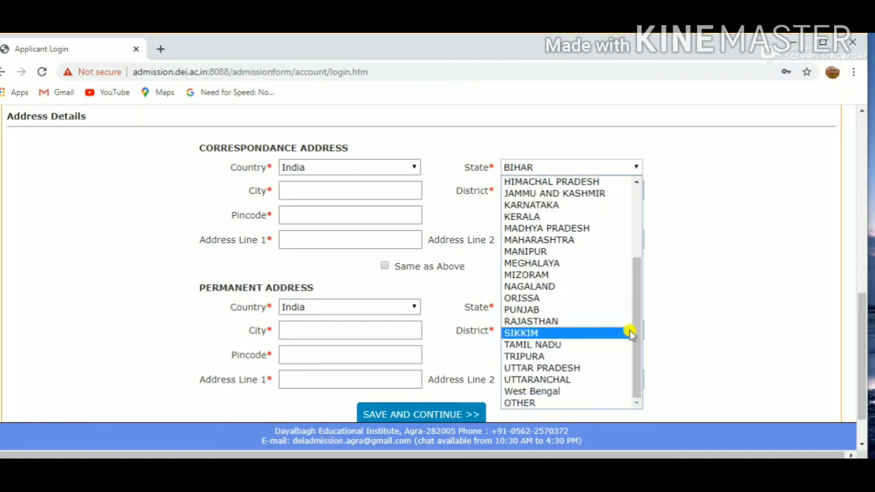
pyautogui.click(552, 370)
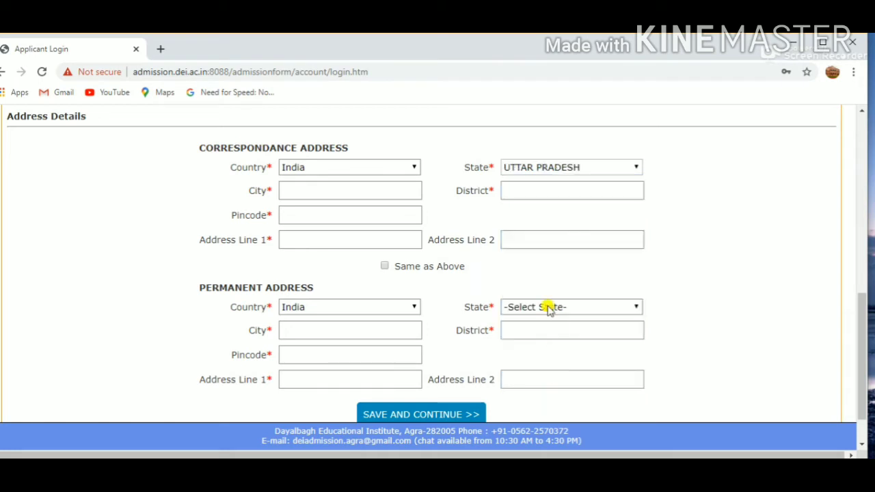
# - Enter AGRA as the city and district of the correspondence address and fill in the pincode
pyautogui.click(368, 190)
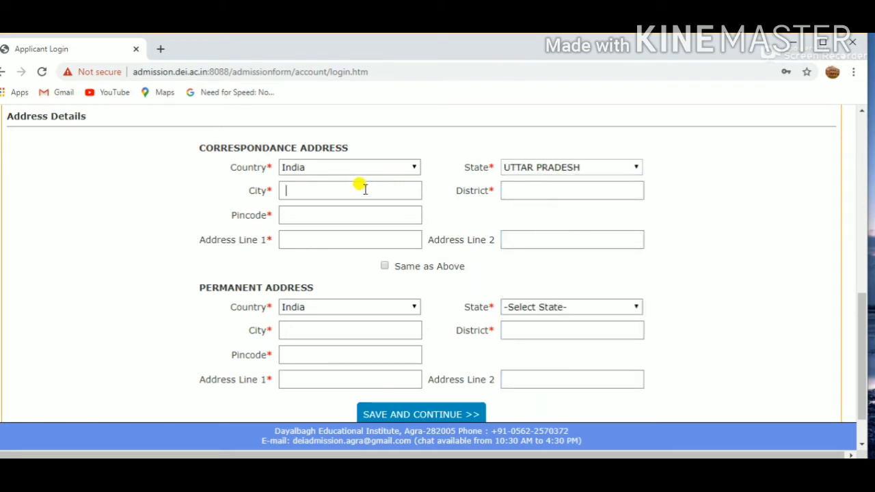
pyautogui.write('AGRA')
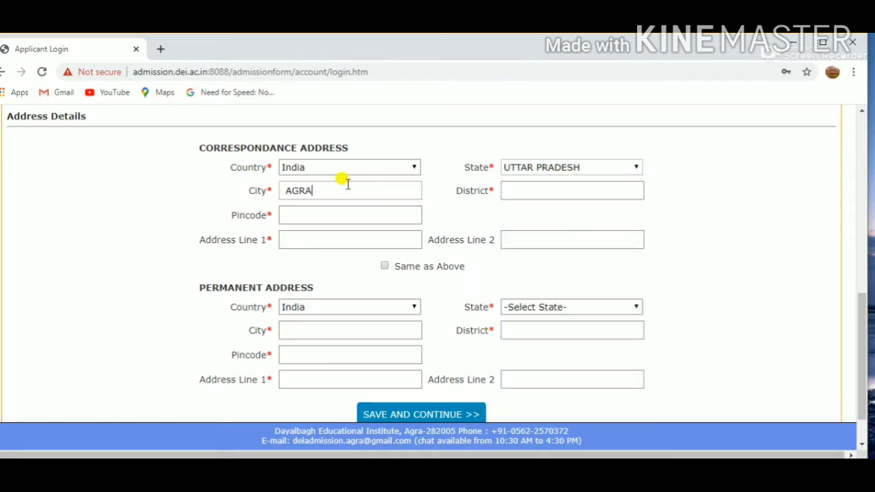
pyautogui.press('Tab')
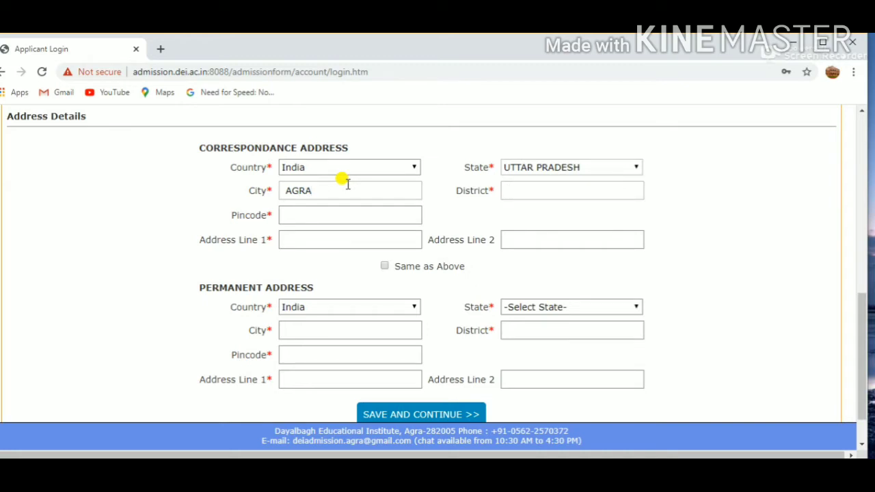
pyautogui.write('Agra')
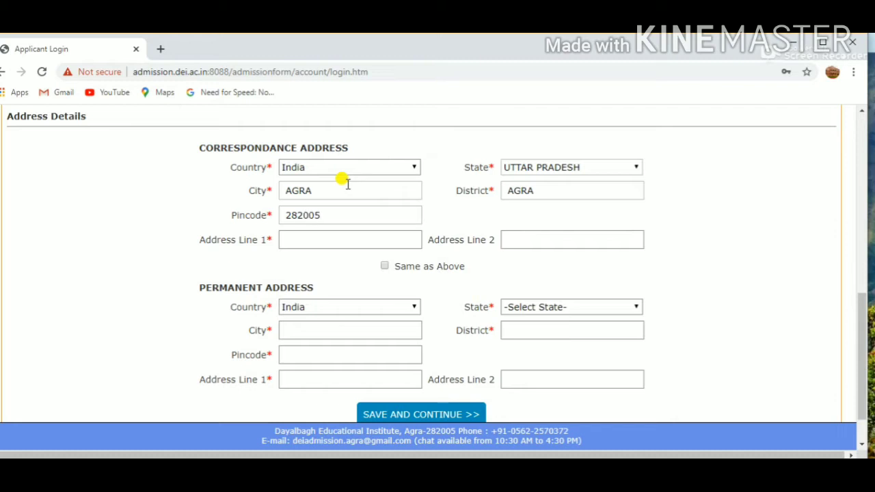
# - Fill in address lines 1 and 2 of the correspondence address
pyautogui.press('Tab')
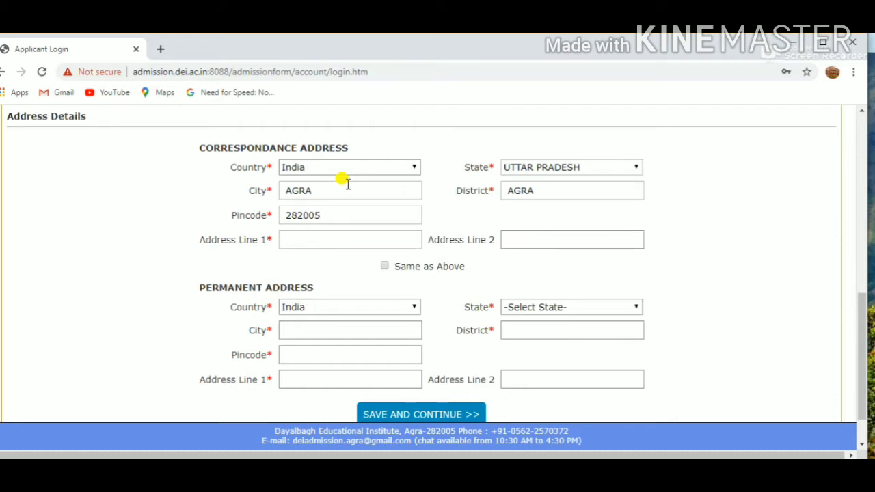
pyautogui.write('dcbvsdhgs')
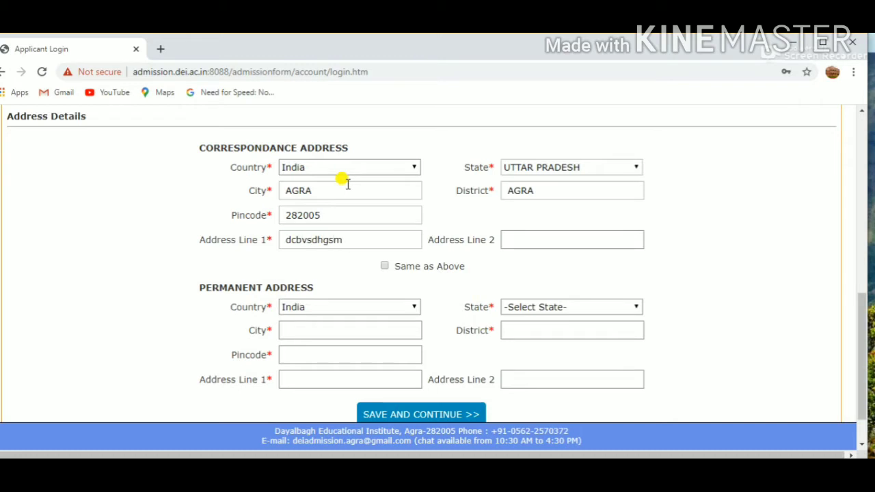
pyautogui.write('m')
pyautogui.press('Home')
pyautogui.write('247')
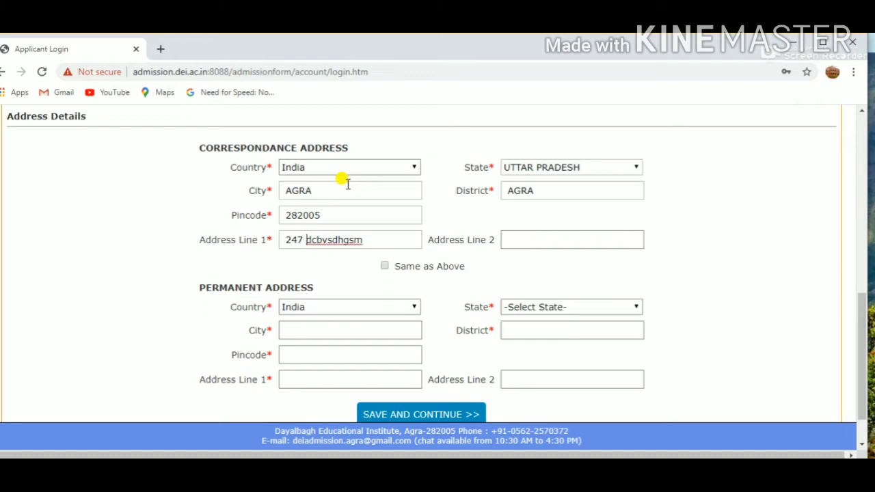
pyautogui.press('Tab')
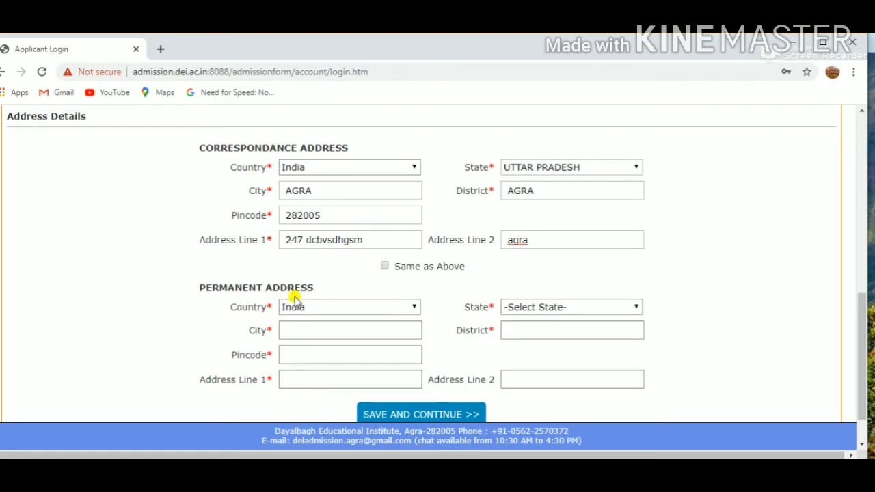
# - Copy the correspondence address into the permanent address, keep India as the country and set the permanent state to BIHAR
pyautogui.click(385, 267)
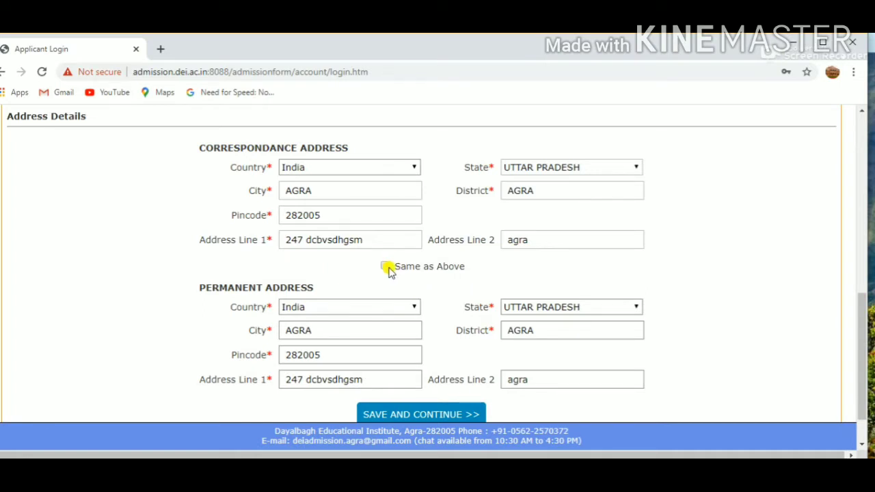
pyautogui.click(387, 309)
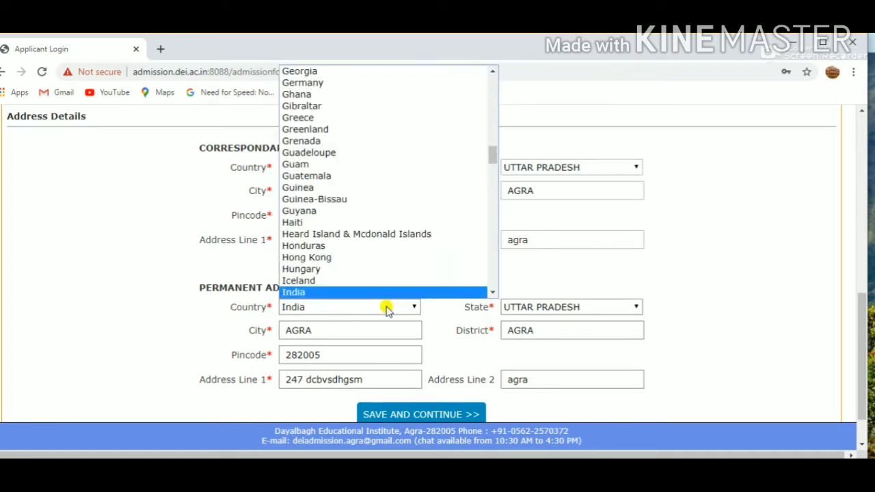
pyautogui.click(387, 311)
pyautogui.click(582, 307)
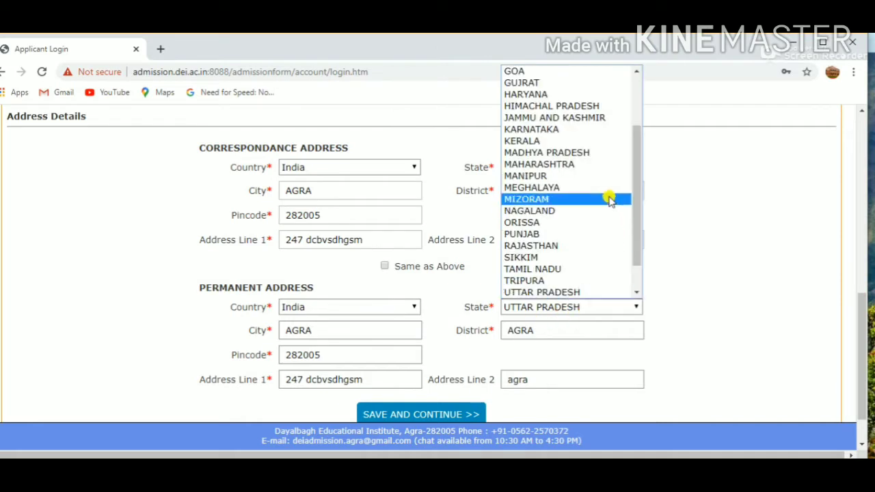
pyautogui.moveTo(635, 196); pyautogui.dragTo(587, 131)
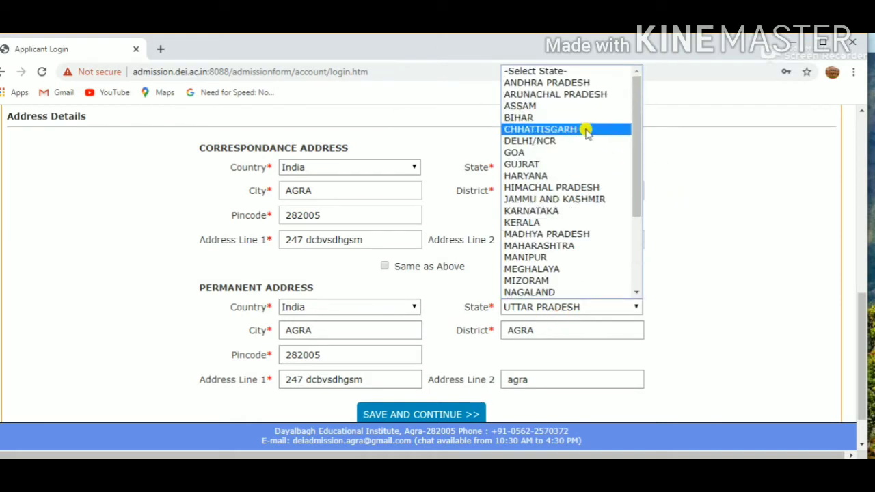
pyautogui.click(582, 117)
# - Replace the city of the permanent address with NAWAD and clear the city field again
pyautogui.click(395, 334)
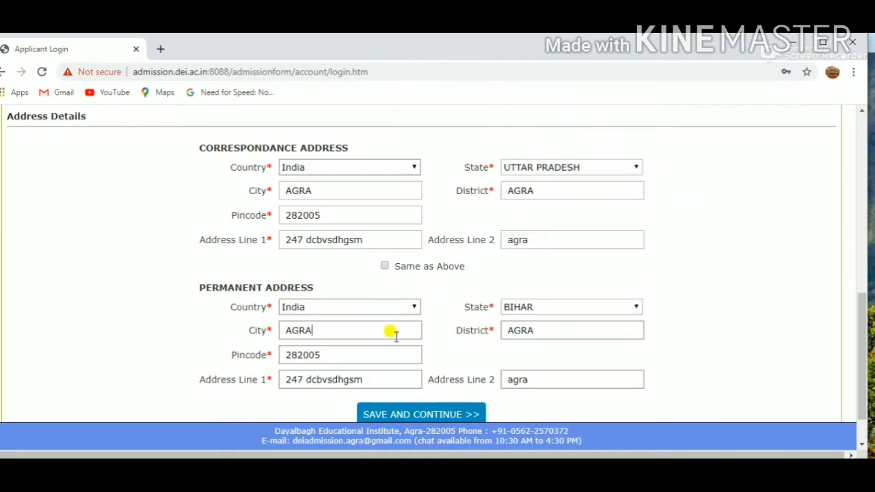
pyautogui.press('BackSpace')
pyautogui.press('BackSpace')
pyautogui.press('BackSpace')
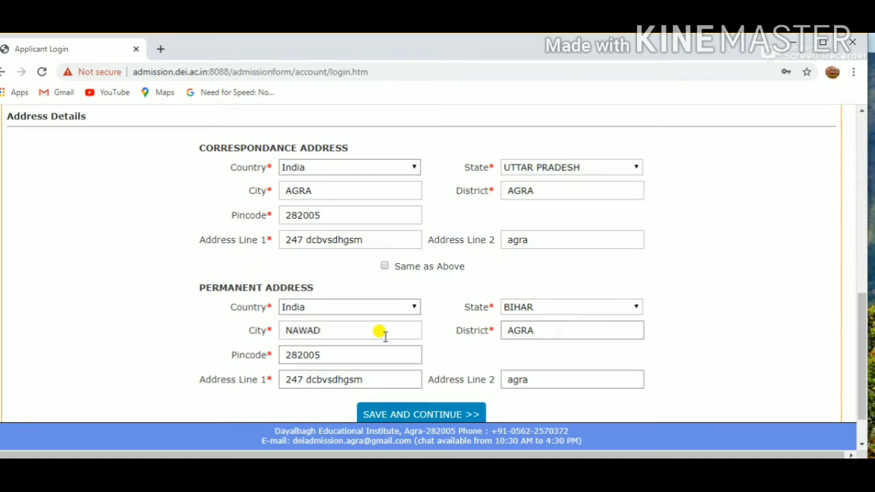
pyautogui.press('BackSpace')
pyautogui.press('BackSpace')
pyautogui.press('BackSpace')
pyautogui.press('BackSpace')
# - Make the permanent address the same as the correspondence address and save the personal and address details
pyautogui.click(383, 267)
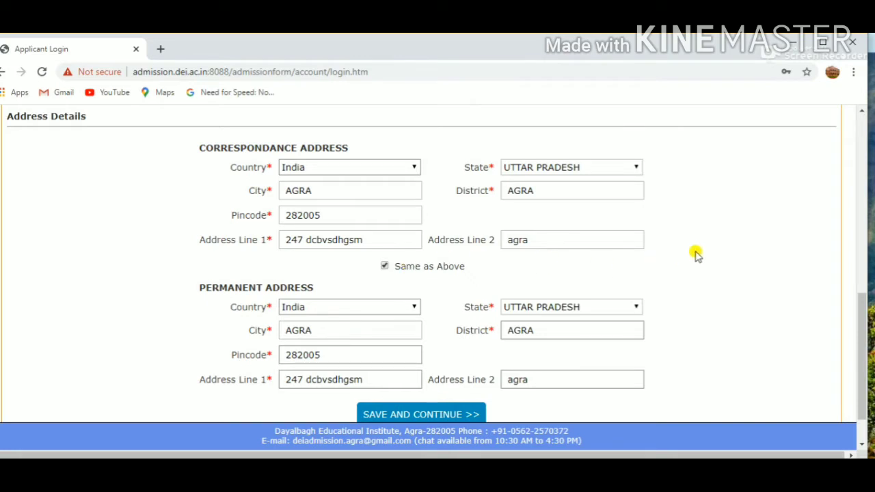
pyautogui.moveTo(860, 309); pyautogui.dragTo(861, 329)
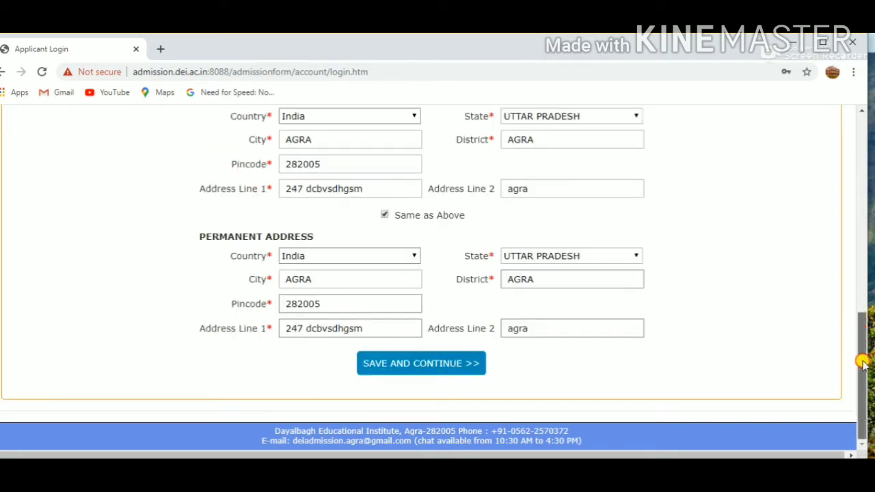
pyautogui.click(415, 362)
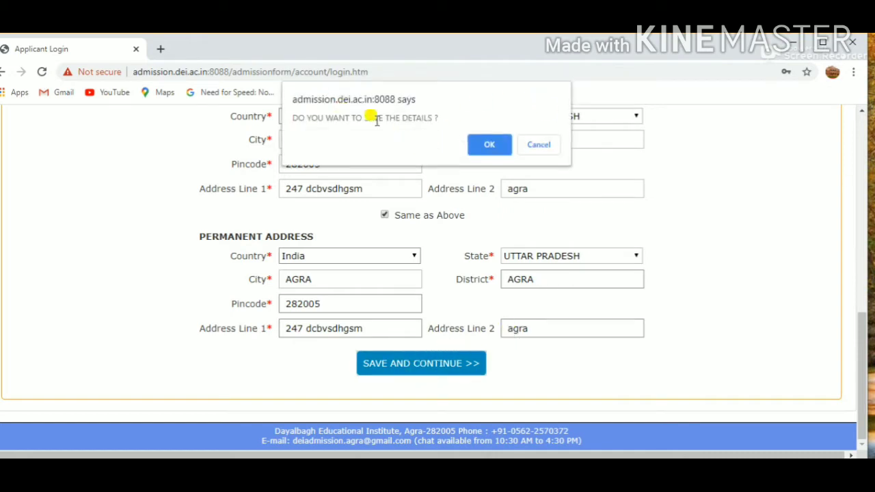
pyautogui.click(484, 146)
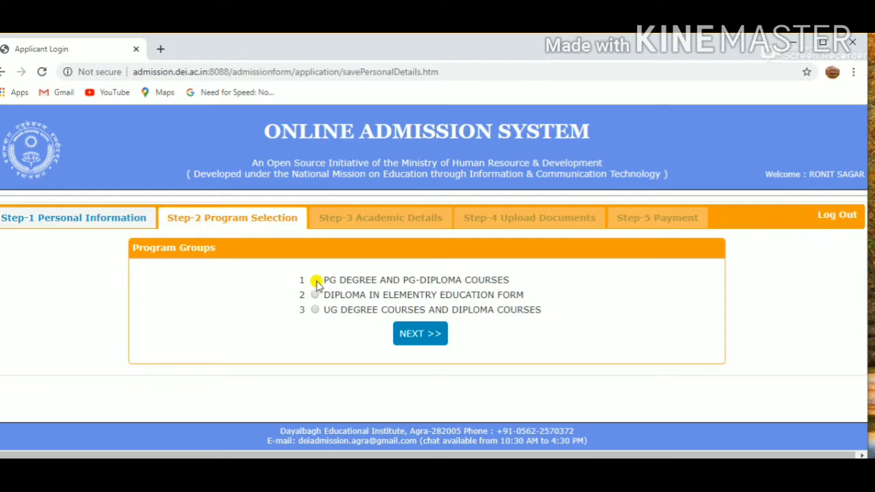
# - Choose the PG DEGREE AND PG-DIPLOMA COURSES program group and continue to its program list
pyautogui.click(422, 333)
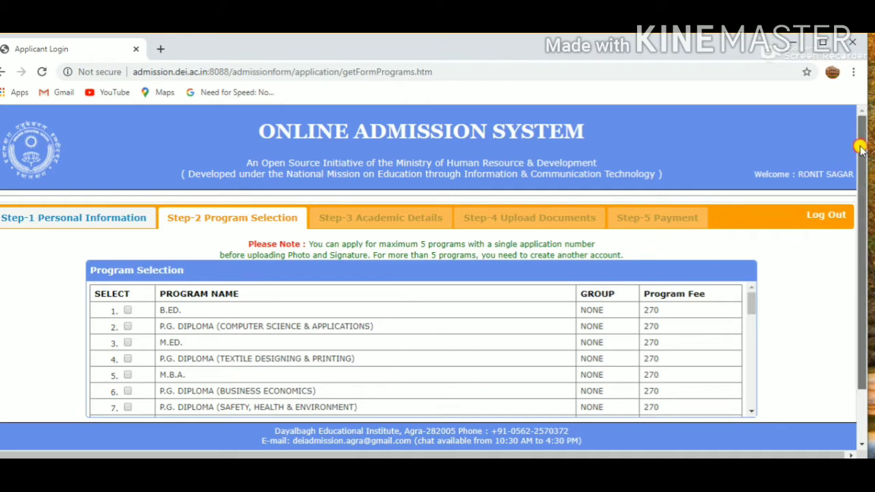
# - Select the first seven programs, from B.ED. through P.G. DIPLOMA (SAFETY, HEALTH & ENVIRONMENT)
pyautogui.moveTo(858, 164); pyautogui.dragTo(858, 222)
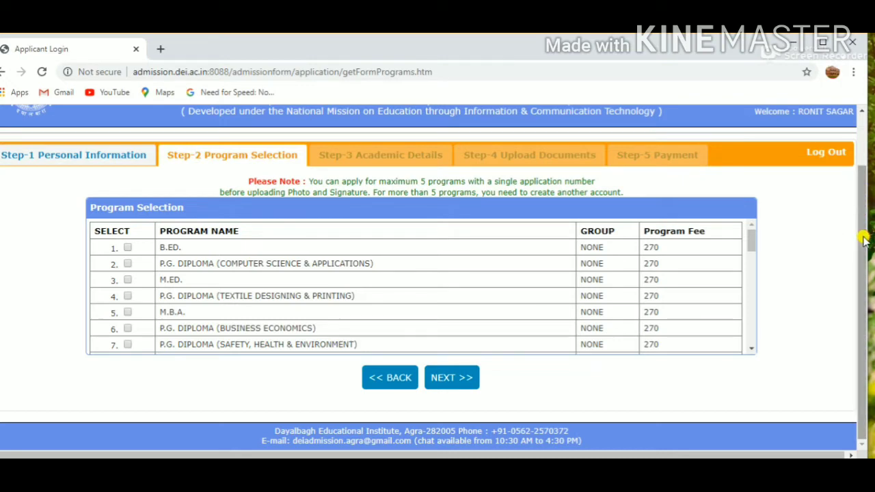
pyautogui.click(128, 248)
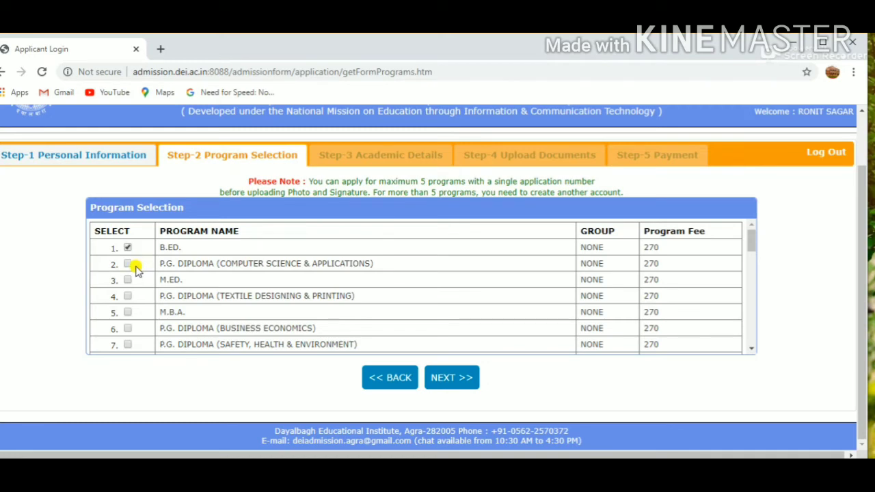
pyautogui.click(128, 264)
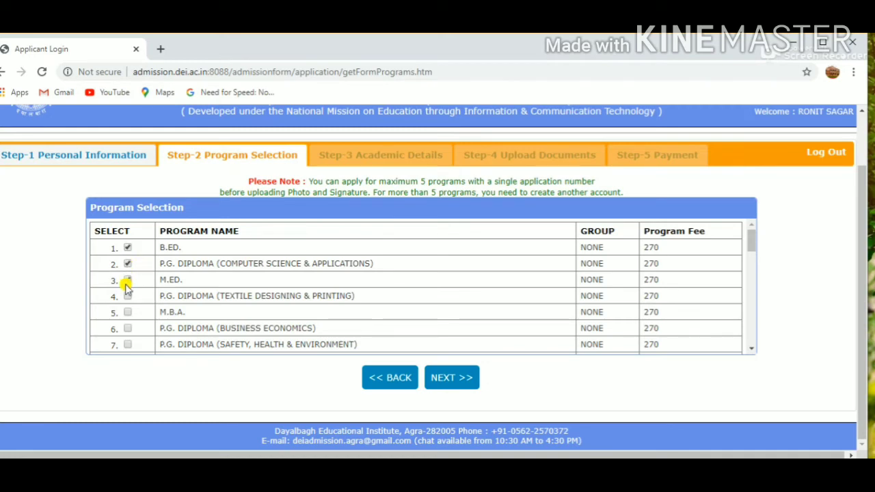
pyautogui.click(127, 329)
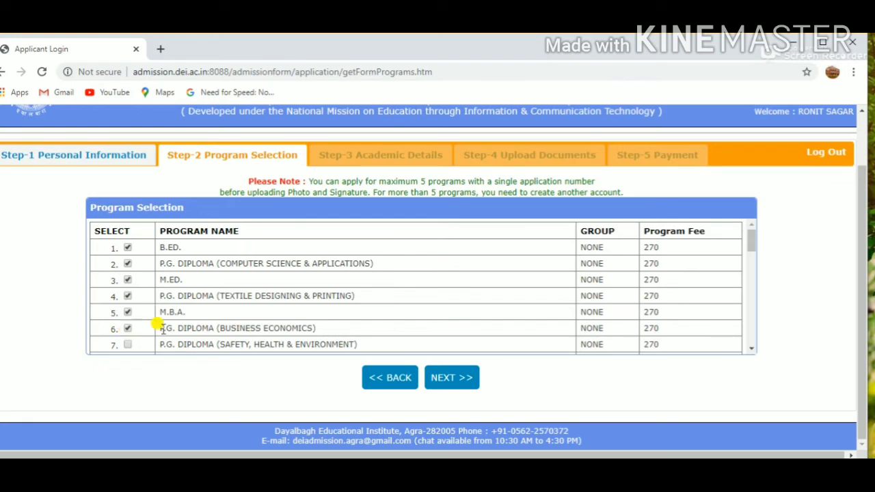
pyautogui.click(128, 345)
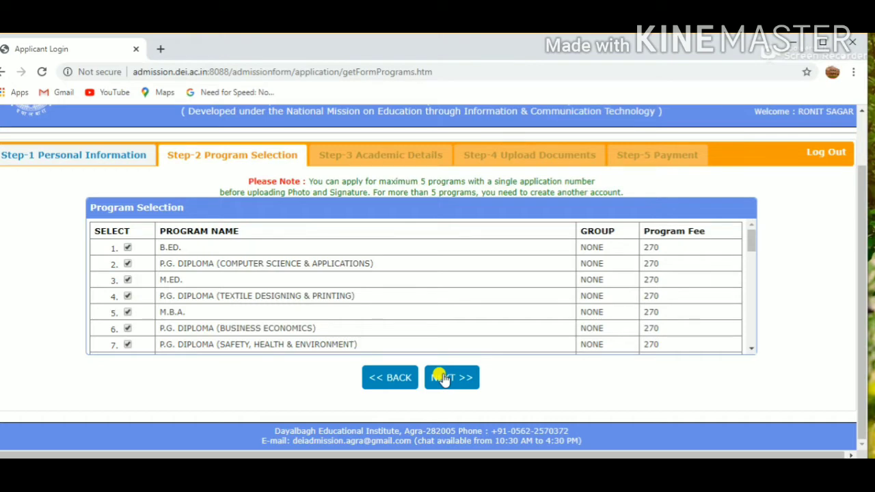
# - Examine the complete list of PG programs and their fees
pyautogui.moveTo(751, 243)
pyautogui.mouseDown()
pyautogui.moveTo(750, 319)
pyautogui.moveTo(750, 239)
pyautogui.mouseUp()
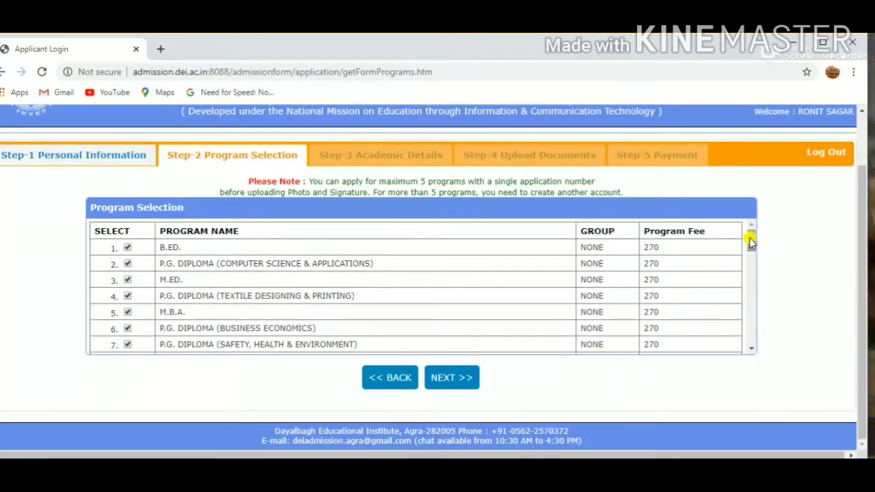
pyautogui.scroll(-1, 751, 239)
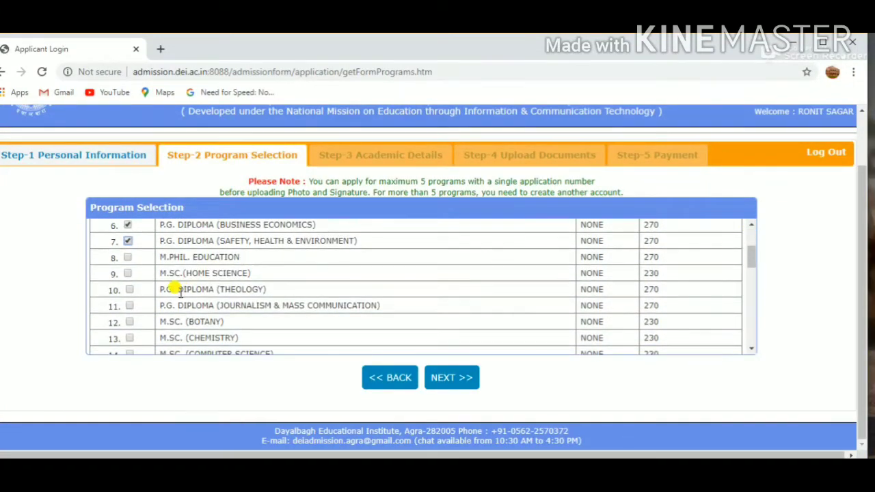
pyautogui.scroll(-1, 180, 290)
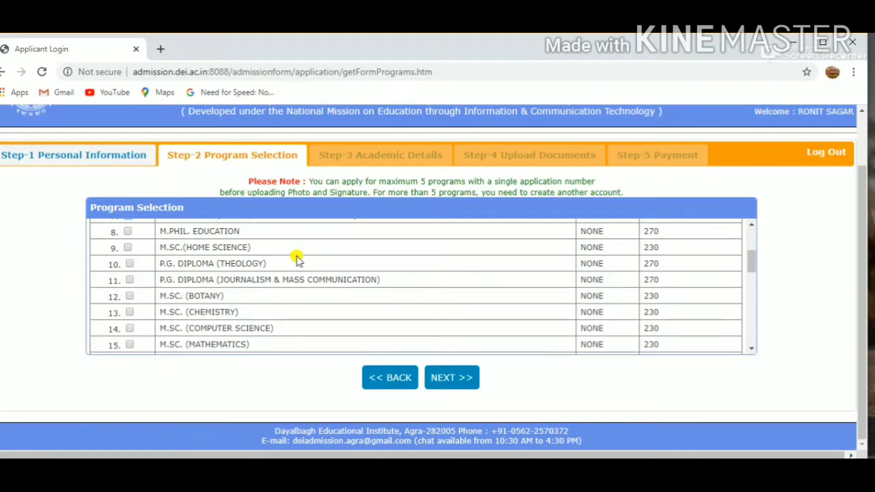
pyautogui.scroll(-1, 209, 280)
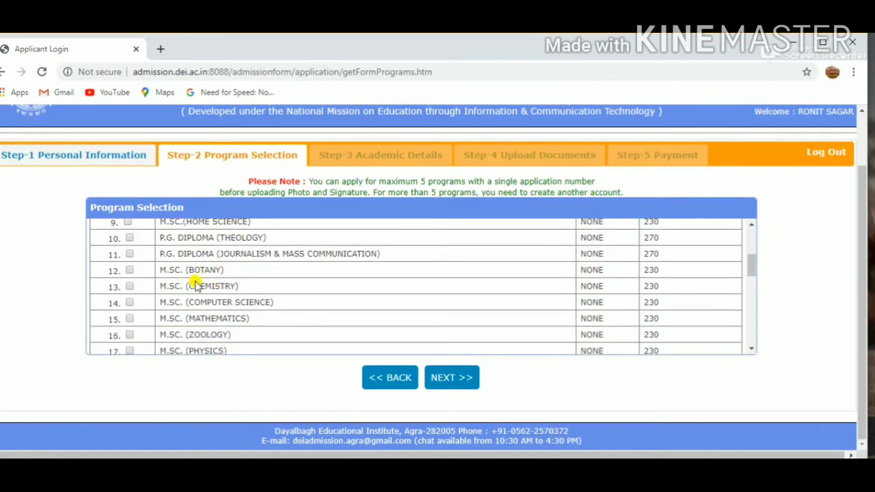
pyautogui.scroll(-1, 194, 280)
pyautogui.scroll(-1, 195, 280)
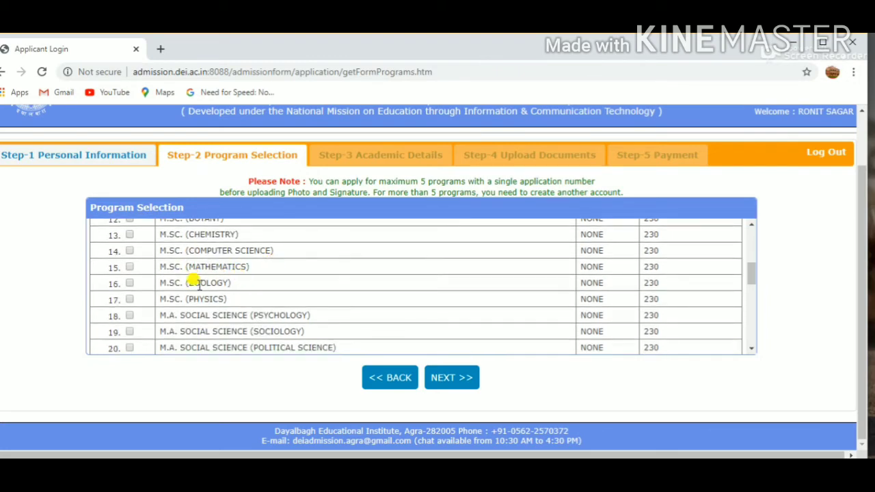
pyautogui.scroll(-1, 195, 280)
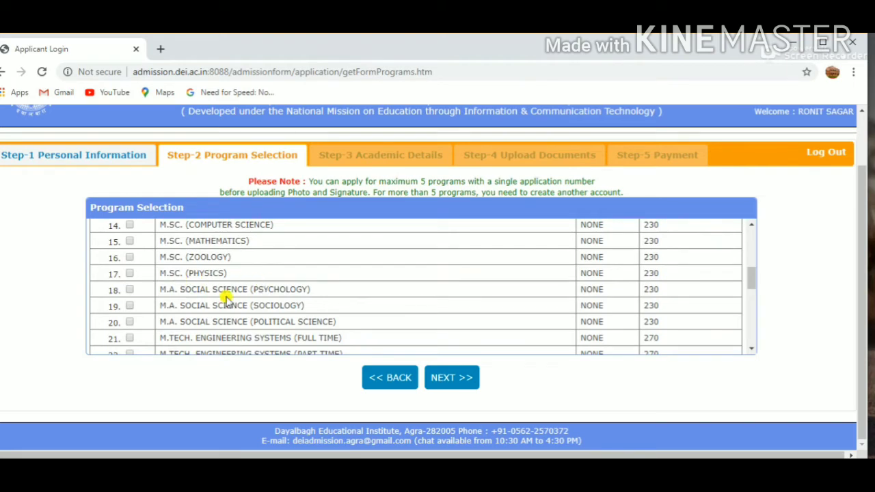
pyautogui.scroll(-4, 195, 311)
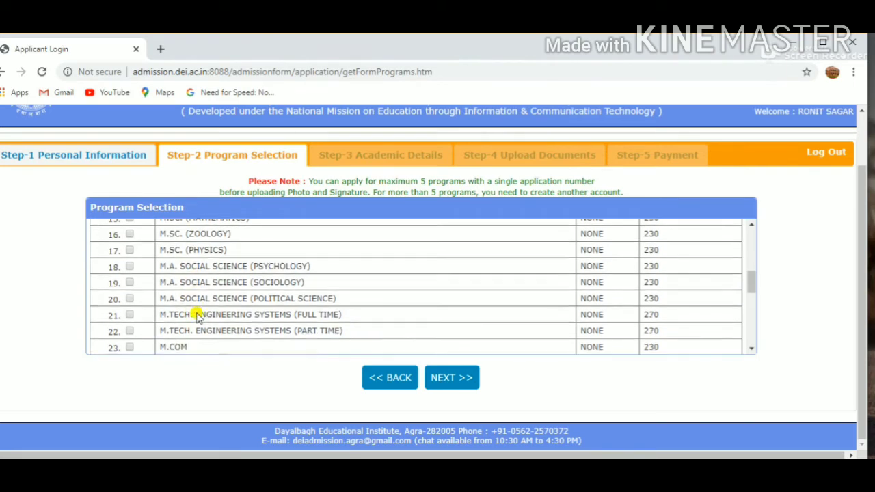
pyautogui.scroll(-7, 194, 312)
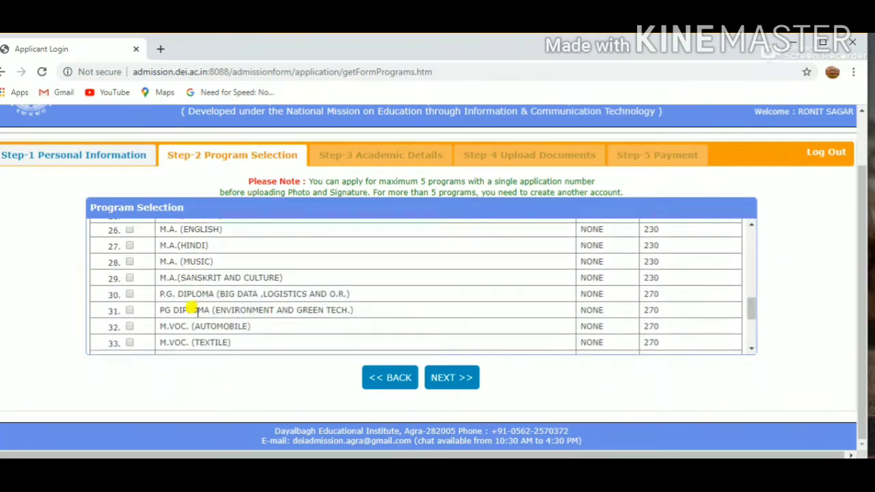
pyautogui.scroll(5, 194, 312)
pyautogui.scroll(-1, 192, 310)
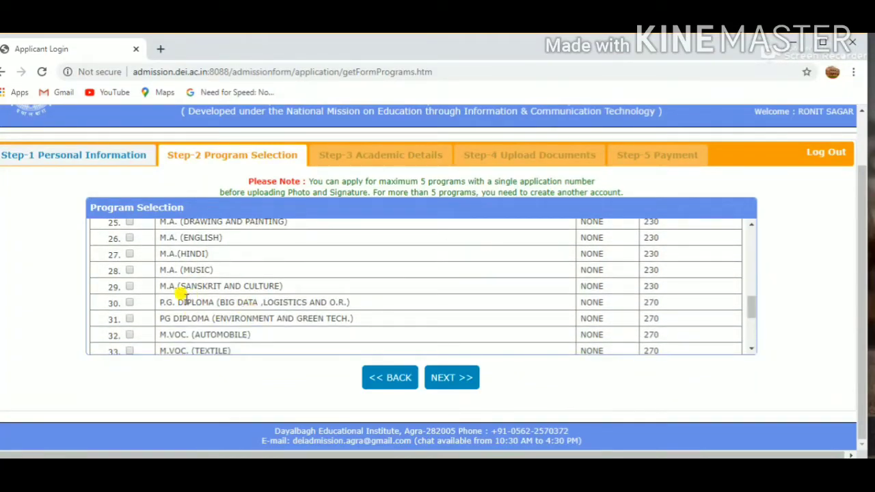
pyautogui.scroll(-3, 183, 292)
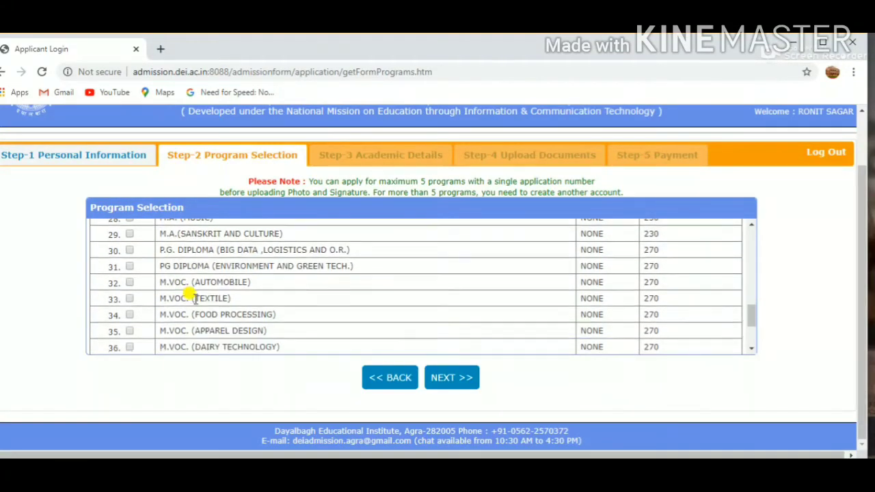
pyautogui.scroll(-1, 196, 303)
pyautogui.scroll(-3, 197, 303)
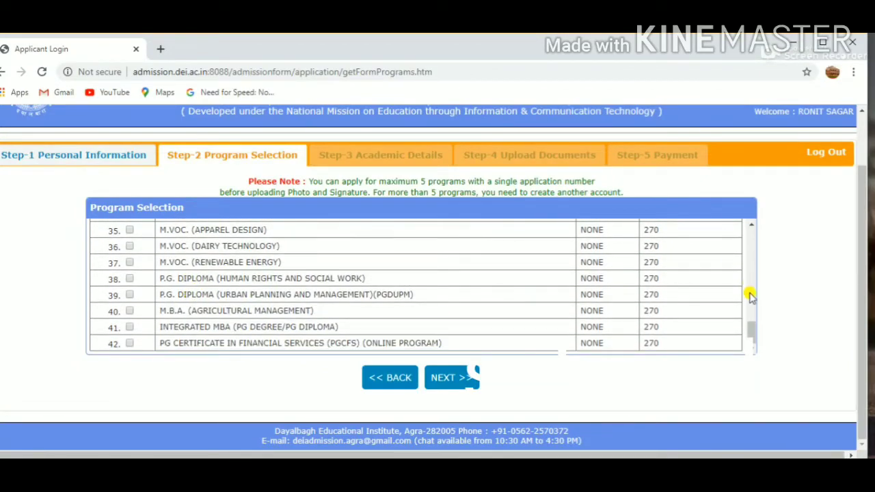
pyautogui.moveTo(750, 325); pyautogui.dragTo(738, 191)
# - Try to submit the seven selected programs, and try again with only the first five, B.ED. through M.B.A
pyautogui.click(438, 379)
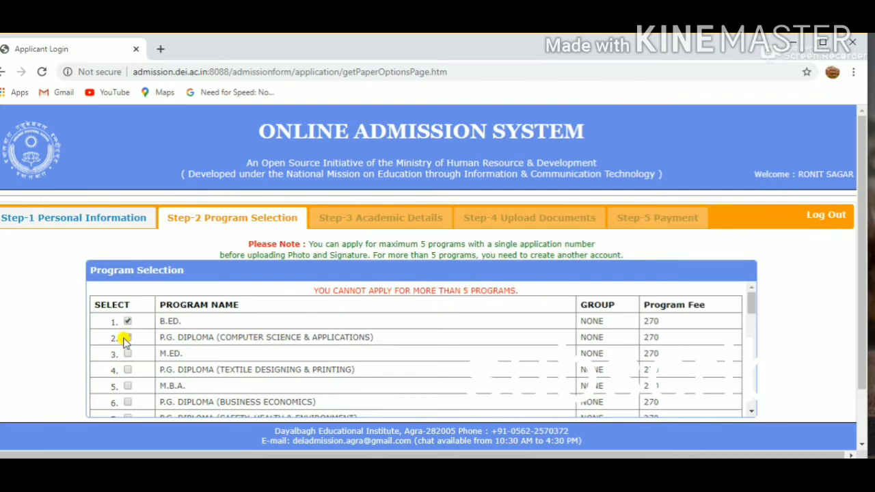
pyautogui.click(127, 338)
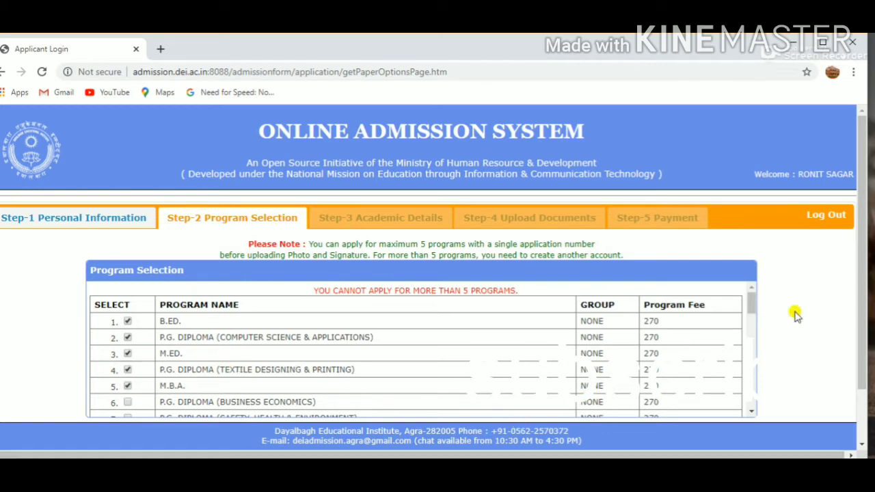
pyautogui.moveTo(867, 234); pyautogui.dragTo(866, 285)
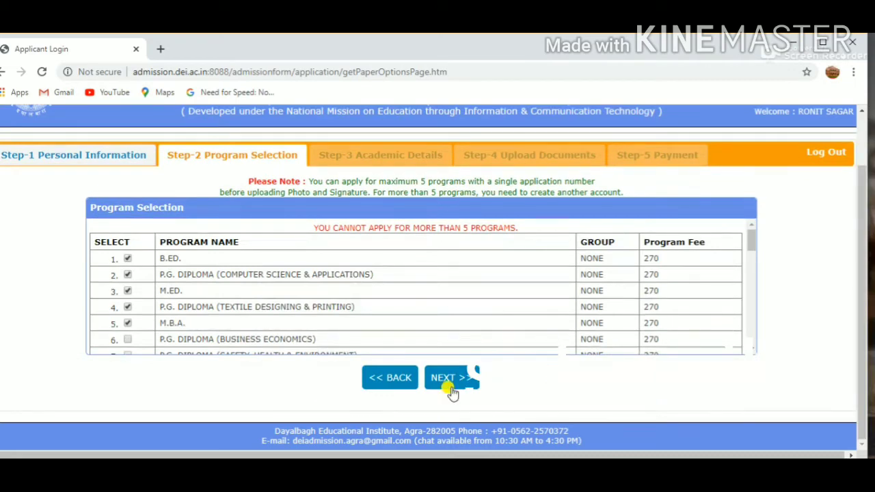
pyautogui.click(449, 378)
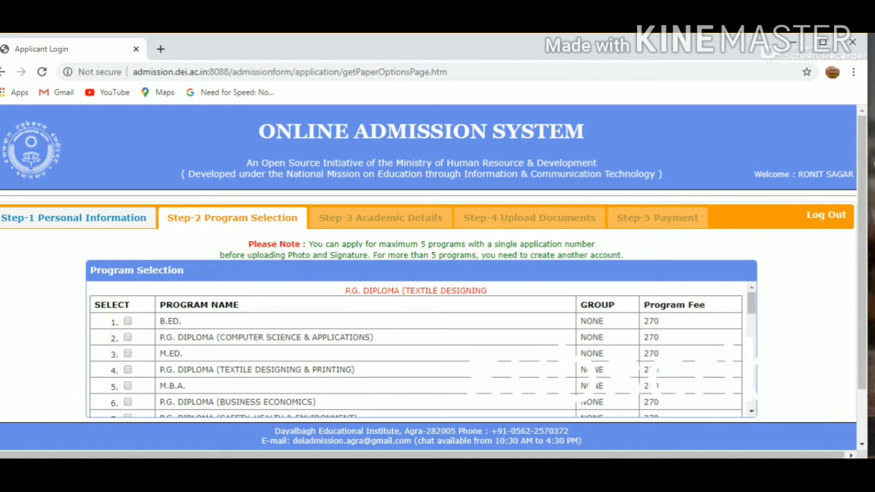
# - Select the B.ED., P.G. DIPLOMA (COMPUTER SCIENCE & APPLICATIONS) and M.ED. programs and continue to their entrance test options
pyautogui.moveTo(865, 168); pyautogui.dragTo(852, 197)
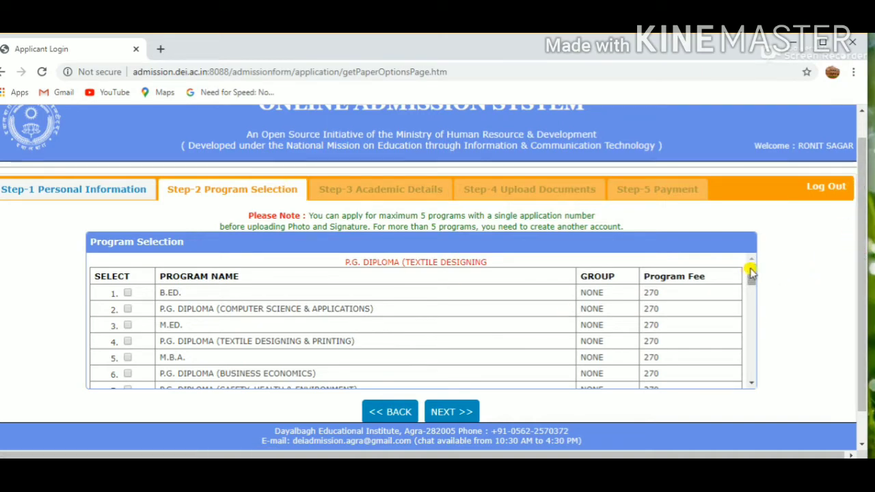
pyautogui.moveTo(751, 272); pyautogui.dragTo(762, 238)
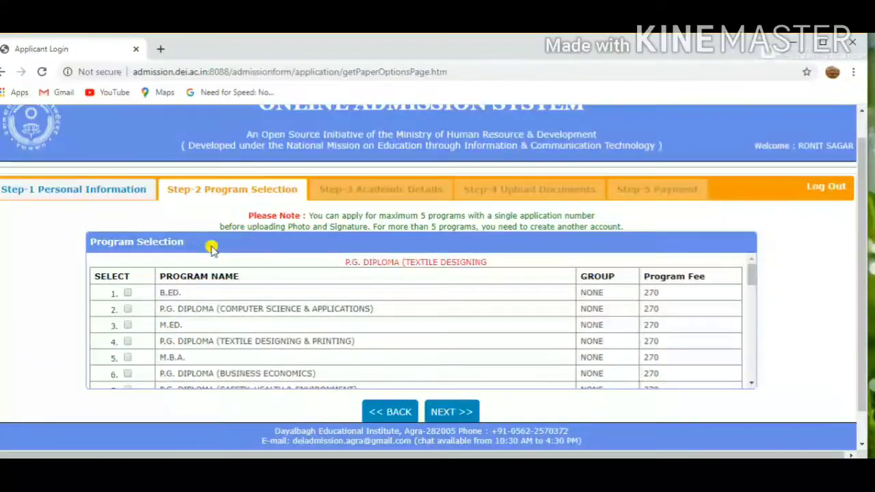
pyautogui.click(127, 309)
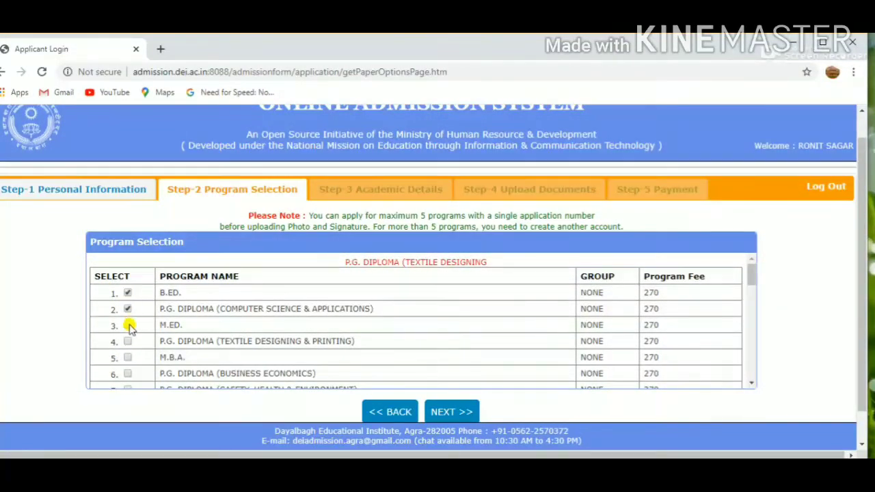
pyautogui.click(127, 326)
pyautogui.click(457, 412)
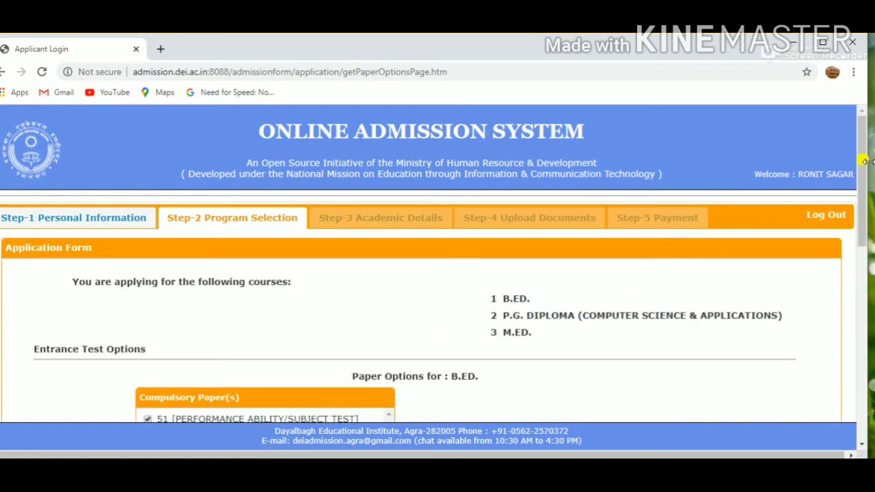
# - Set the preferred examination center to AGRA and submit the entrance test options for the three programs
pyautogui.moveTo(864, 162); pyautogui.dragTo(861, 228)
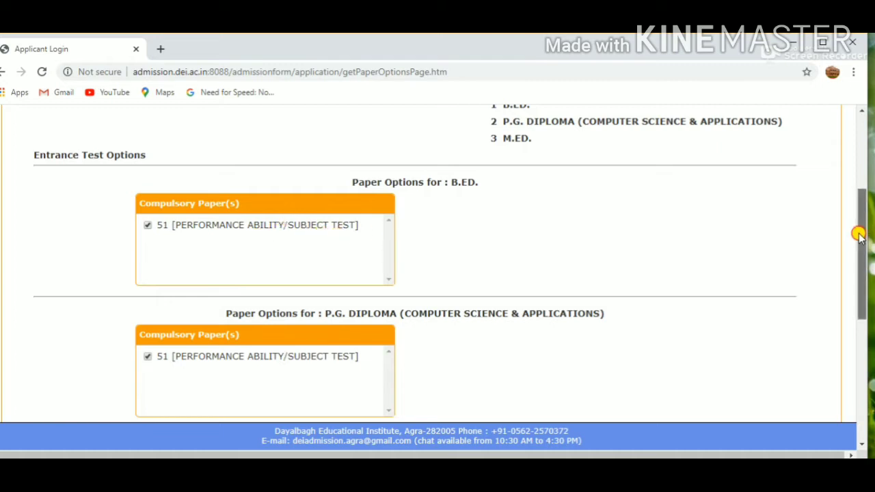
pyautogui.moveTo(859, 234); pyautogui.dragTo(866, 351)
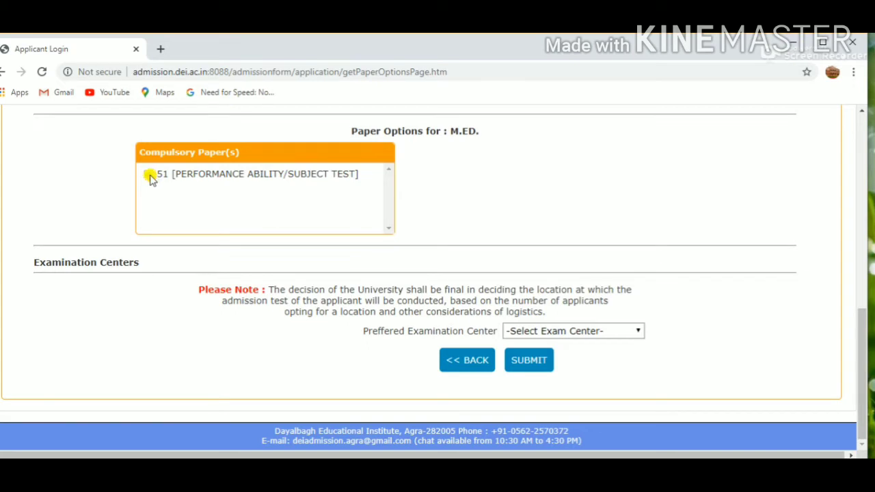
pyautogui.click(626, 339)
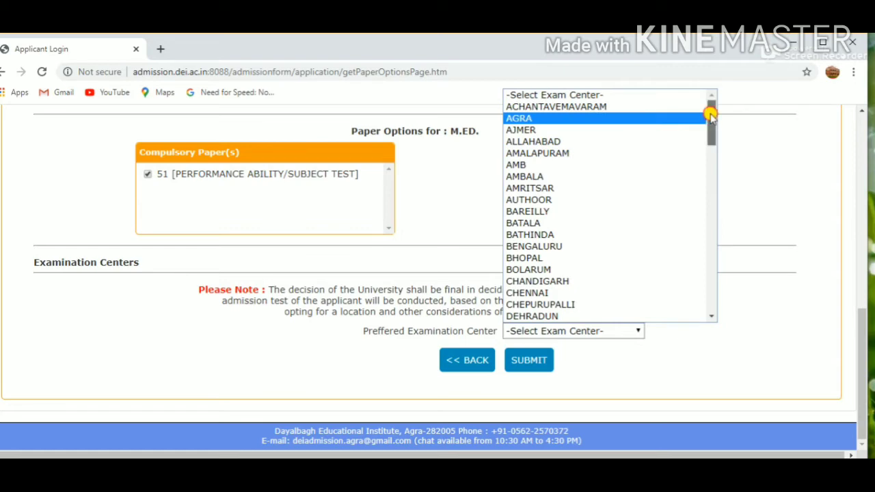
pyautogui.moveTo(711, 116)
pyautogui.mouseDown()
pyautogui.moveTo(715, 315)
pyautogui.moveTo(706, 115)
pyautogui.mouseUp()
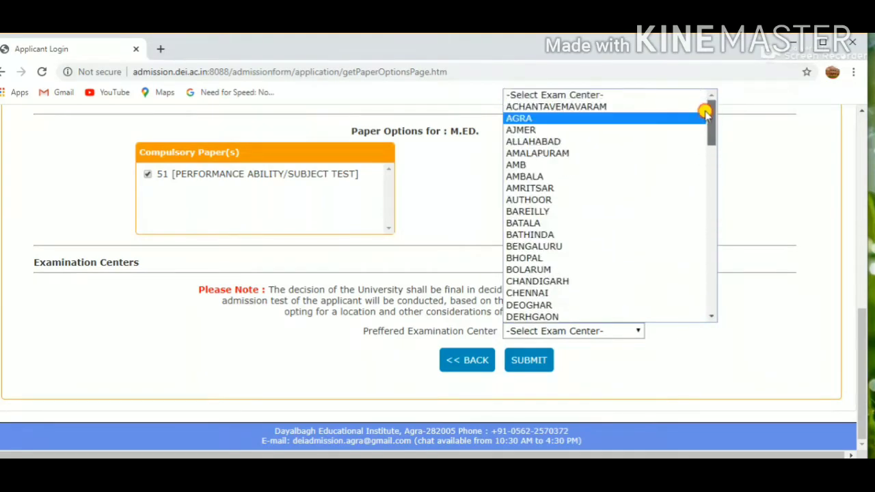
pyautogui.click(589, 107)
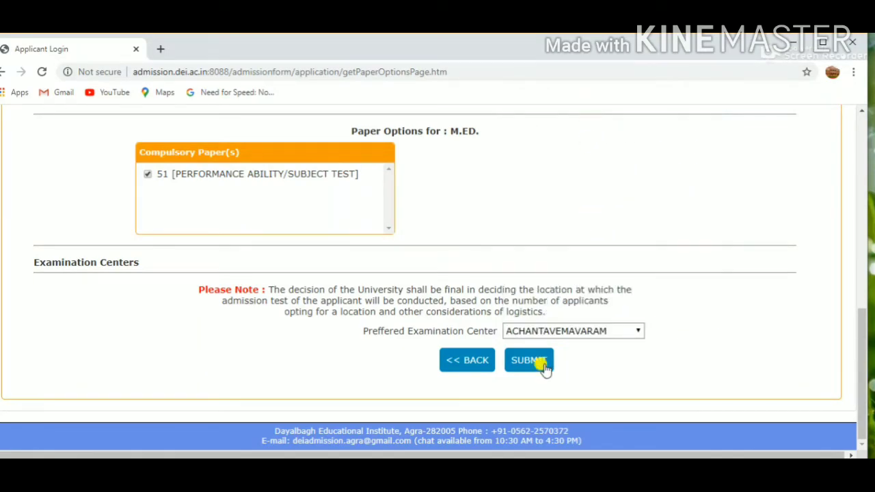
pyautogui.click(562, 332)
pyautogui.click(544, 120)
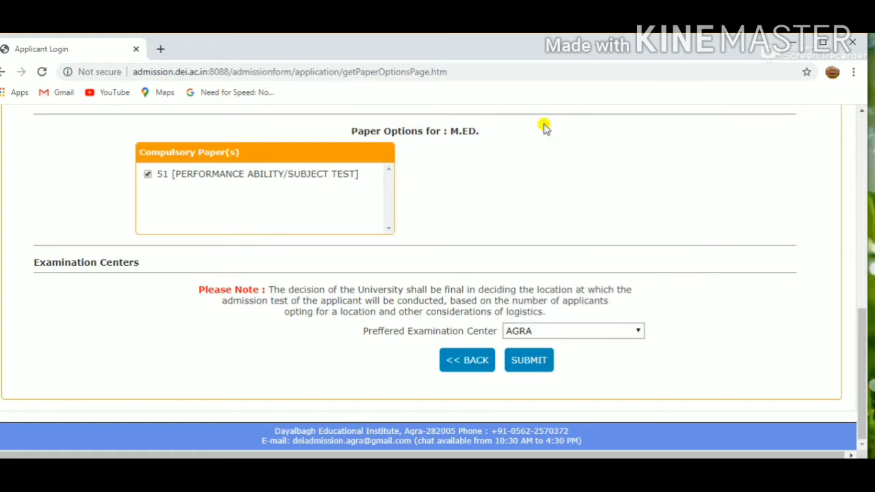
pyautogui.click(529, 360)
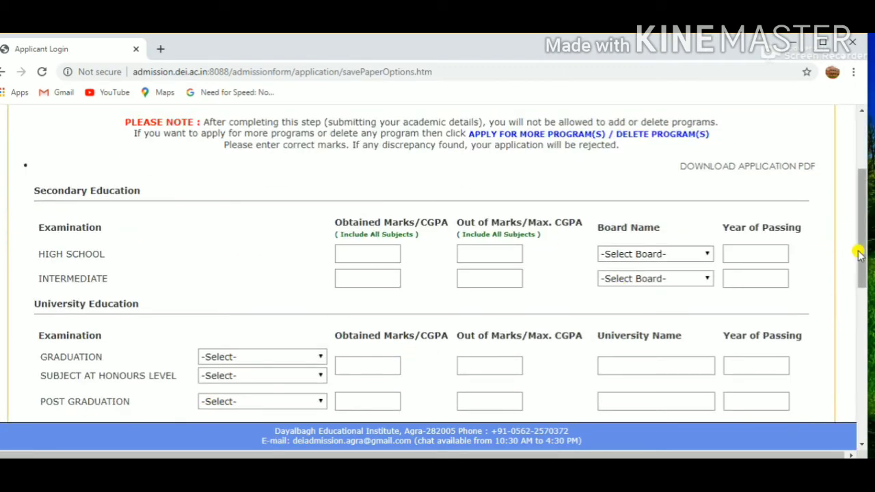
# - Enter the high school marks as 8.6 obtained out of 81.3 and set its board to C.B.S.E
pyautogui.moveTo(859, 250); pyautogui.dragTo(869, 236)
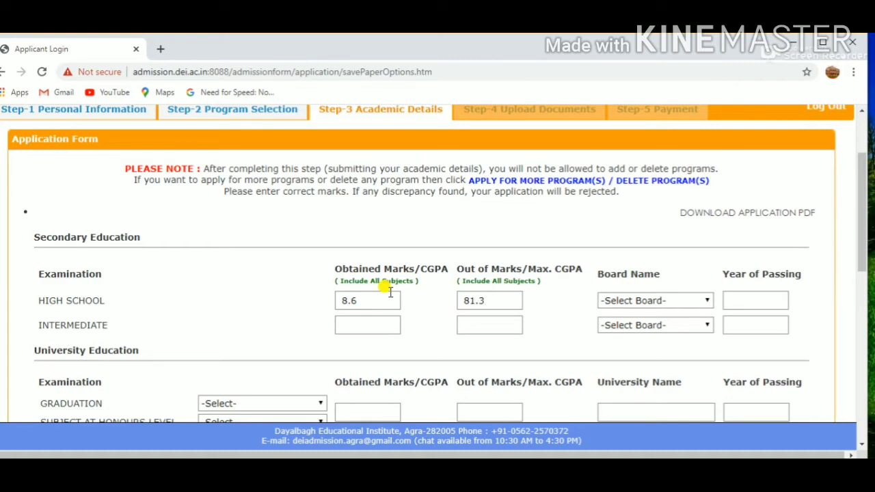
pyautogui.click(381, 324)
pyautogui.click(705, 301)
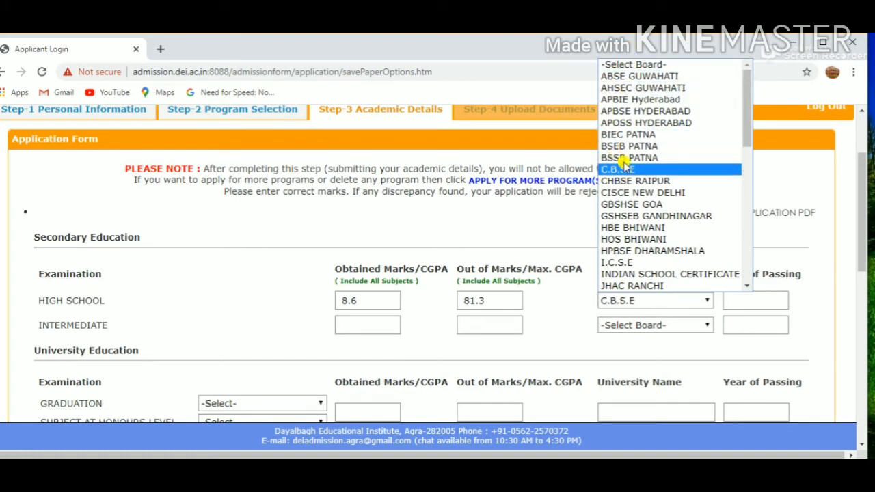
pyautogui.click(625, 181)
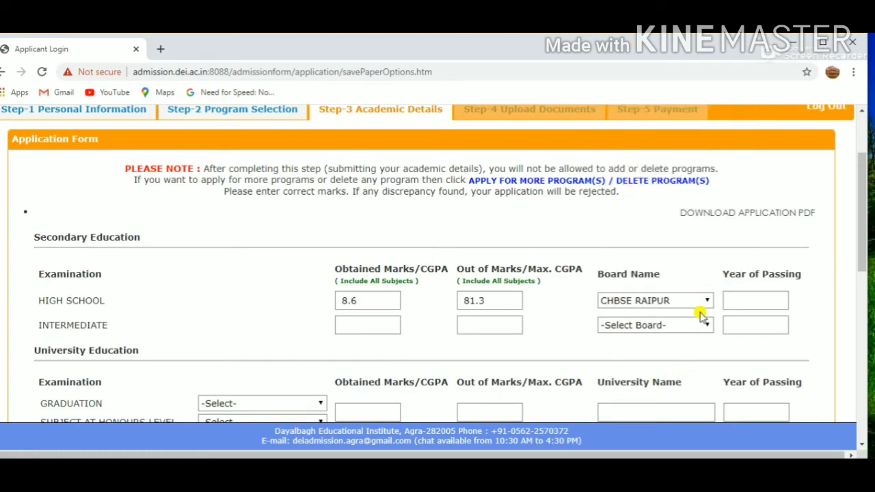
pyautogui.click(659, 302)
pyautogui.click(656, 169)
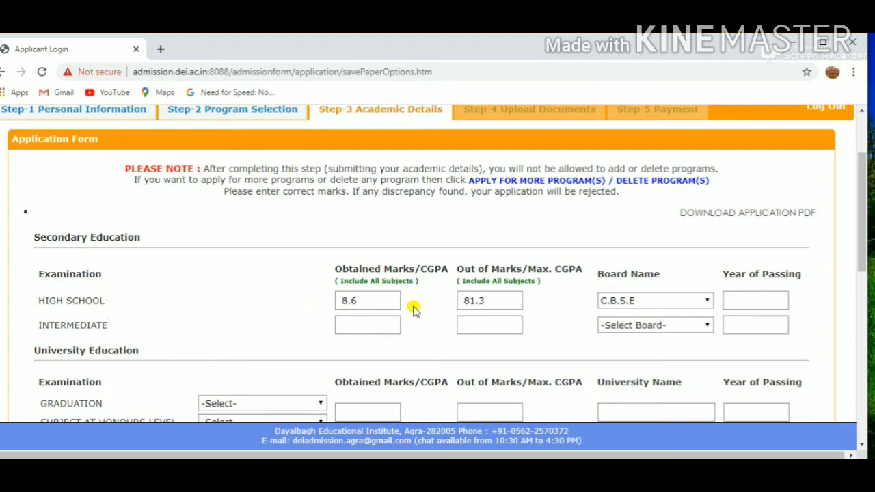
# - Enter intermediate marks 8.6 out of 81.3 with board C.B.S.E, and passing years 2017 for high school and 2019 for intermediate
pyautogui.moveTo(865, 197); pyautogui.dragTo(865, 240)
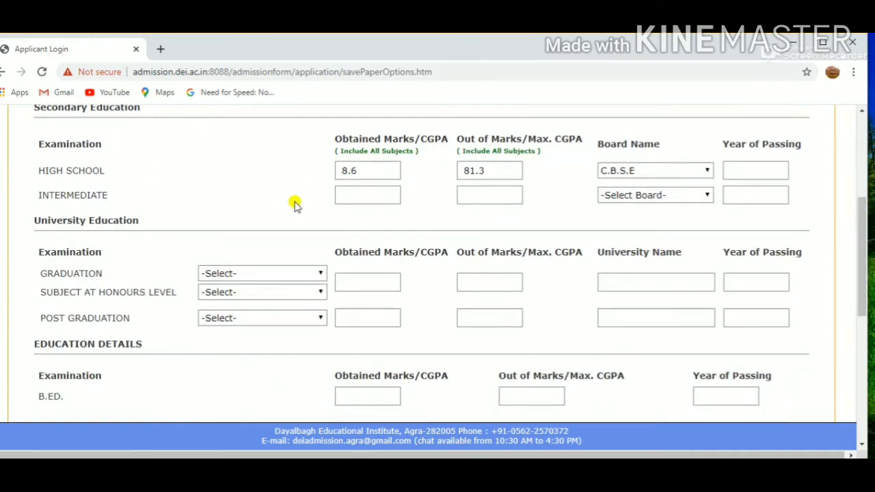
pyautogui.click(347, 196)
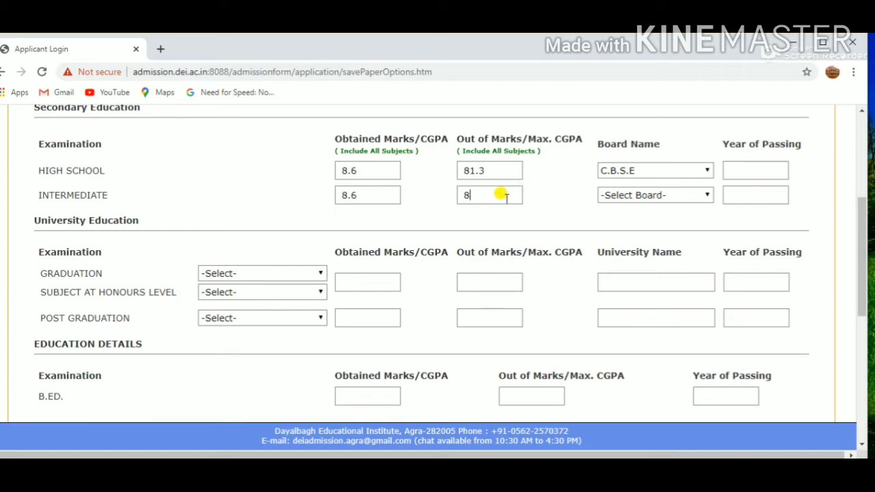
pyautogui.click(501, 195)
pyautogui.write('81.3')
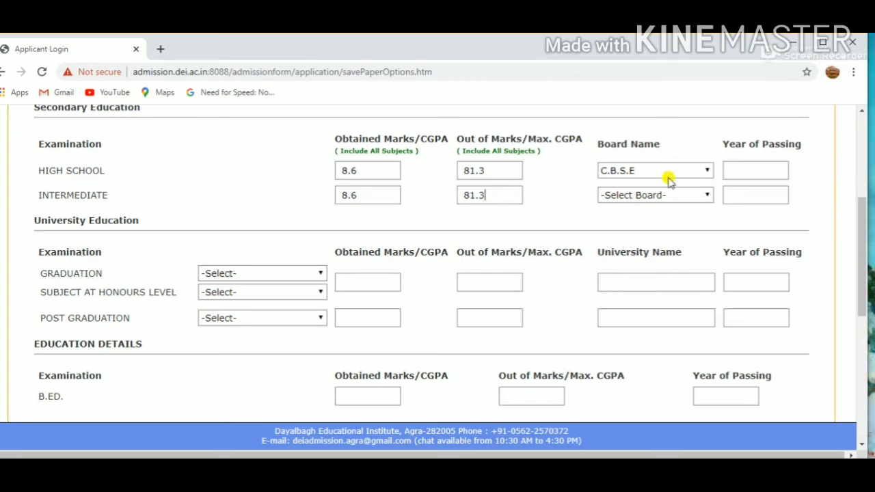
pyautogui.click(702, 193)
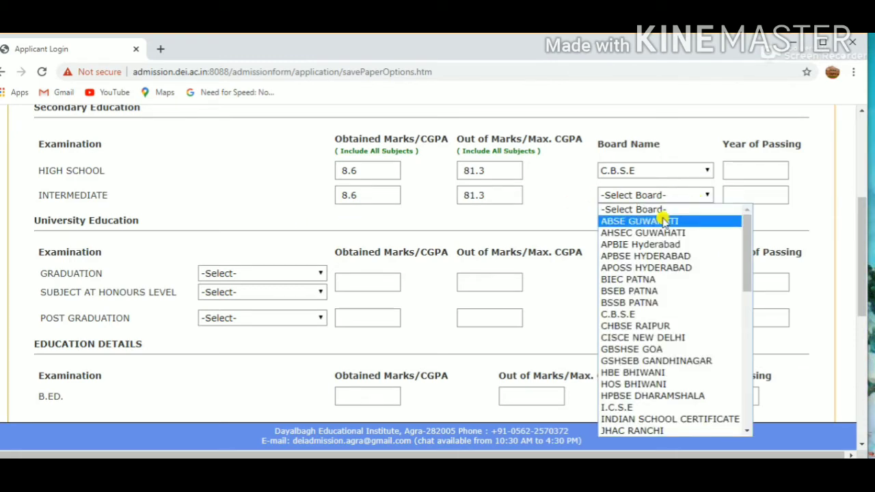
pyautogui.click(649, 312)
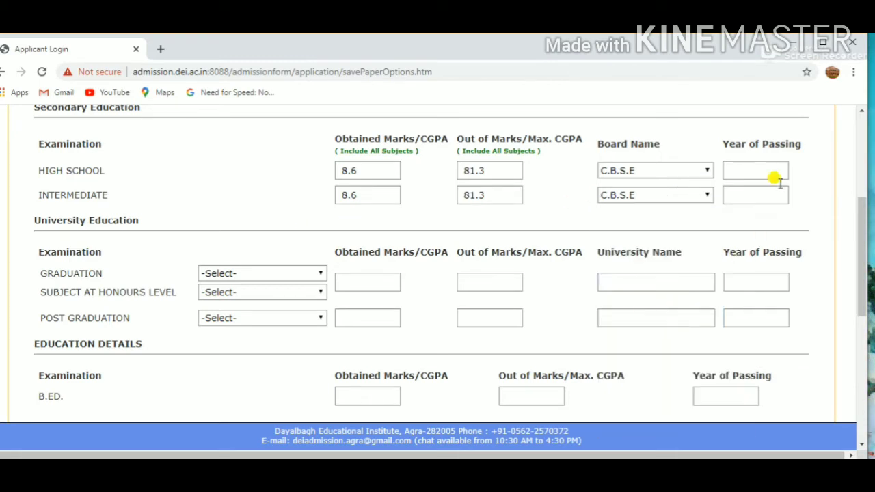
pyautogui.click(744, 171)
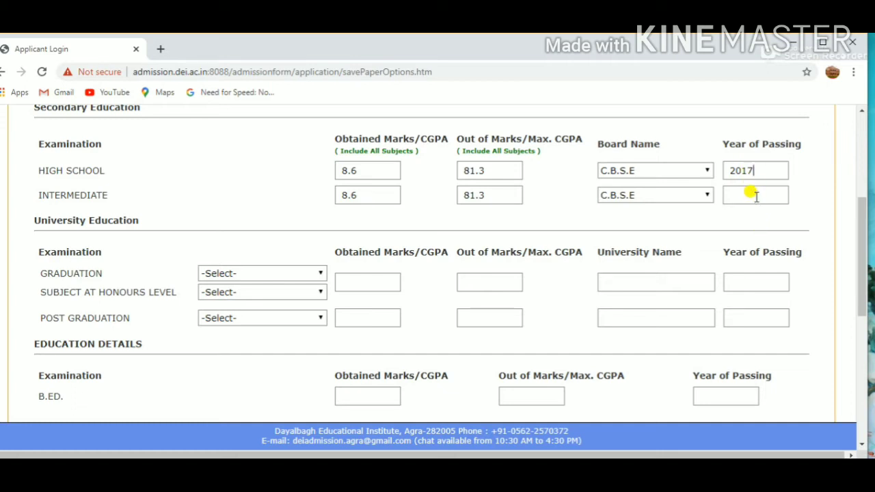
pyautogui.click(757, 196)
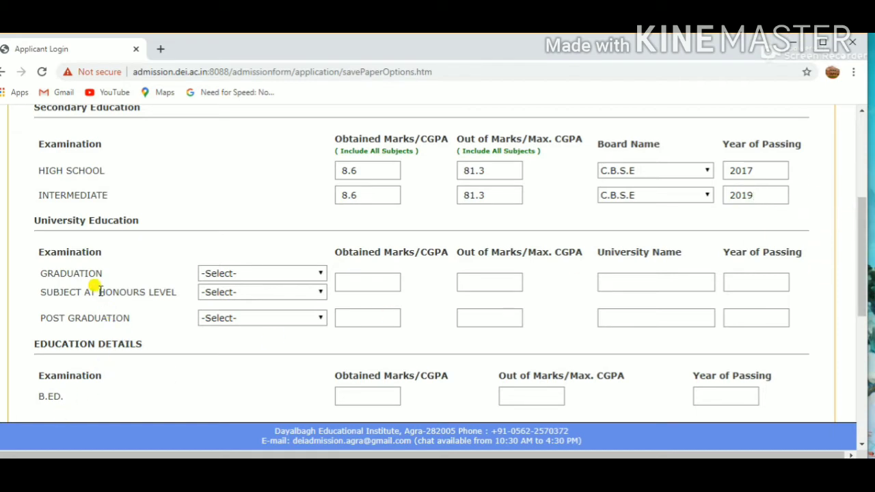
# - Examine the graduation and honours-level subject options and the remaining sections of the academic details form
pyautogui.click(232, 274)
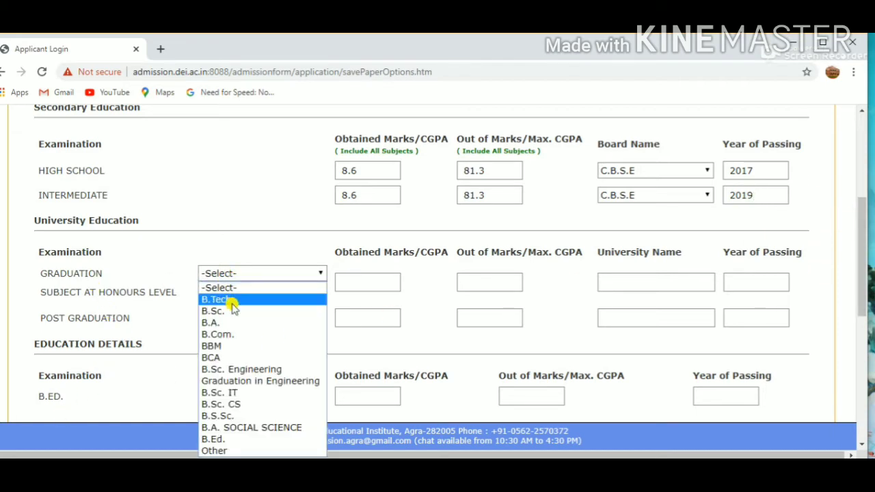
pyautogui.click(242, 275)
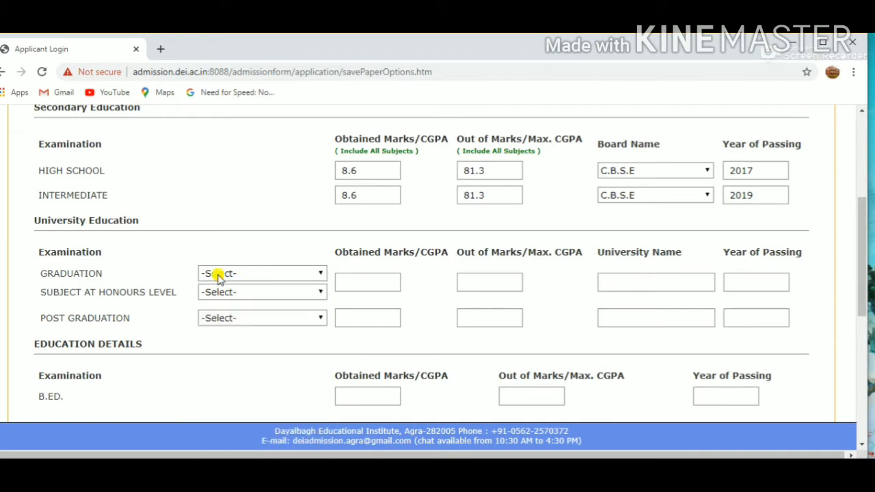
pyautogui.click(297, 280)
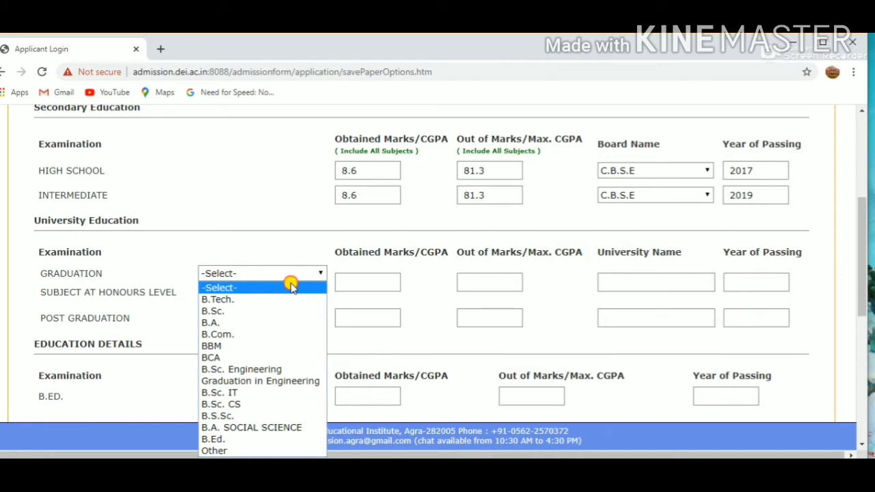
pyautogui.click(291, 286)
pyautogui.click(280, 292)
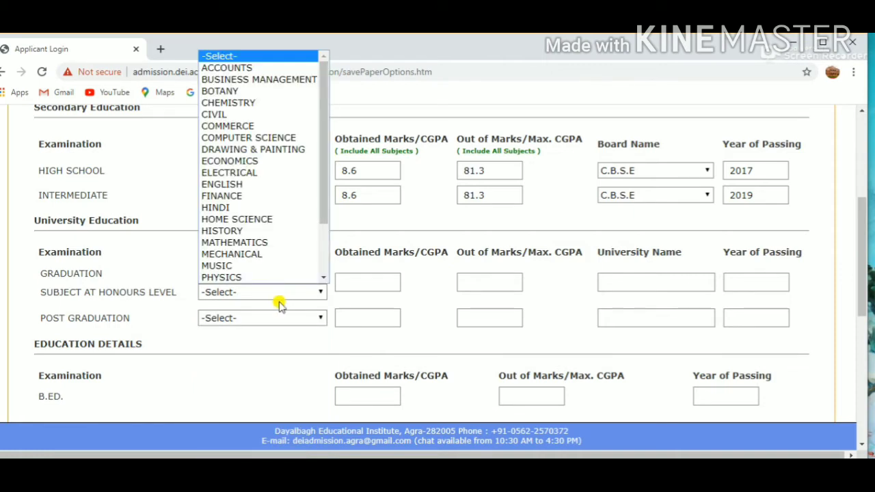
pyautogui.click(198, 339)
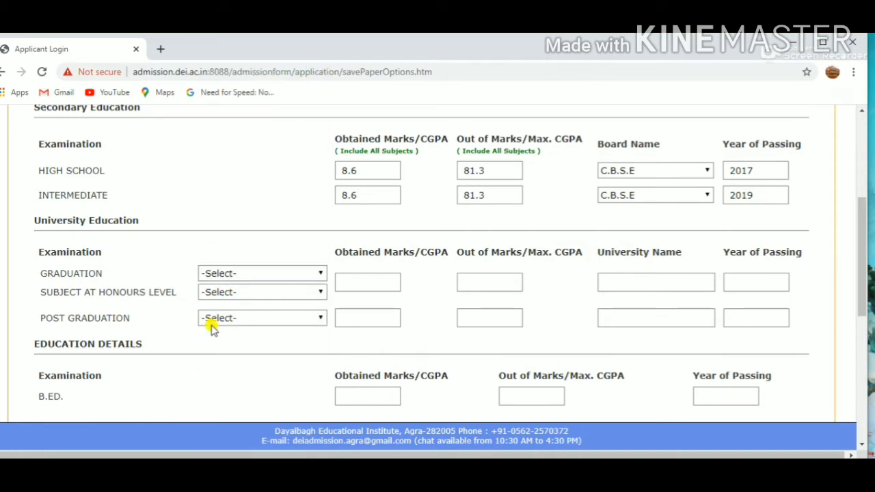
pyautogui.moveTo(863, 228); pyautogui.dragTo(863, 305)
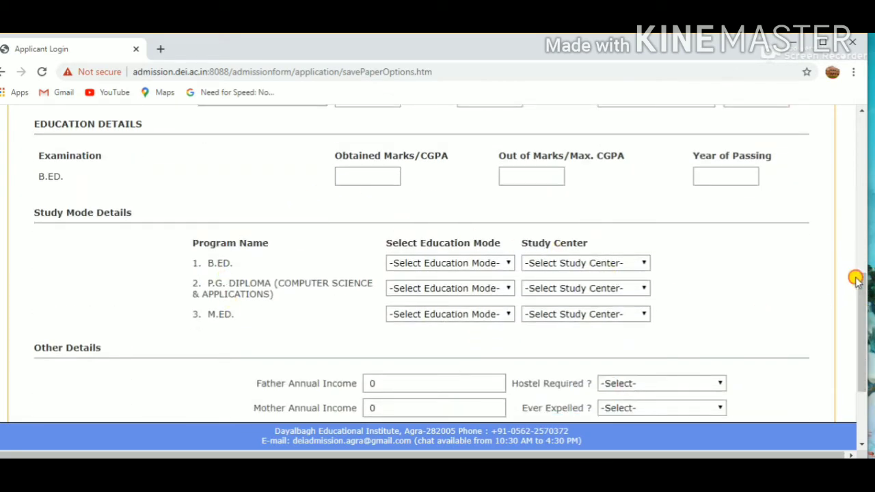
pyautogui.moveTo(859, 298); pyautogui.dragTo(854, 172)
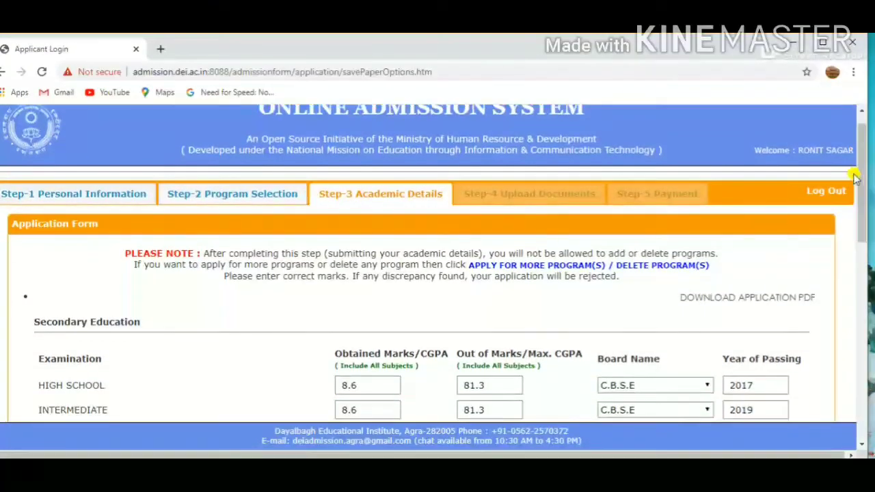
# - Review the applied programs on the Step-2 Program Selection page and return to Step-3 Academic Details
pyautogui.click(203, 204)
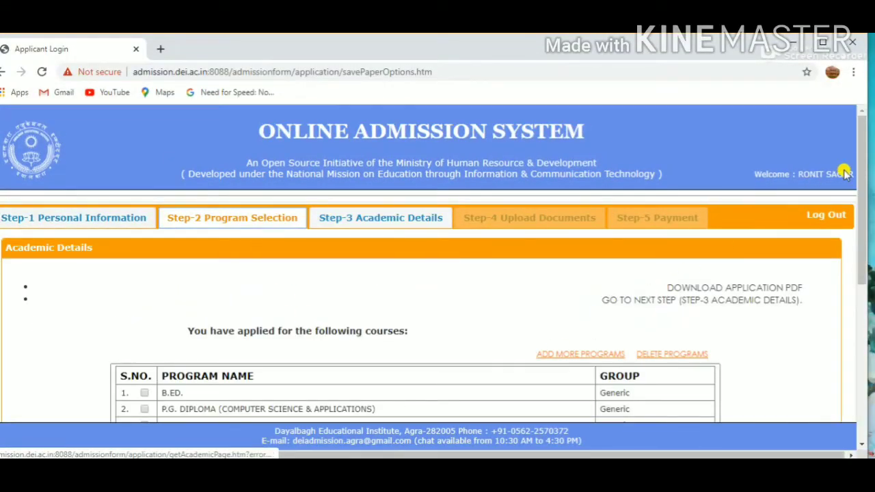
pyautogui.moveTo(863, 187); pyautogui.dragTo(868, 166)
pyautogui.click(363, 216)
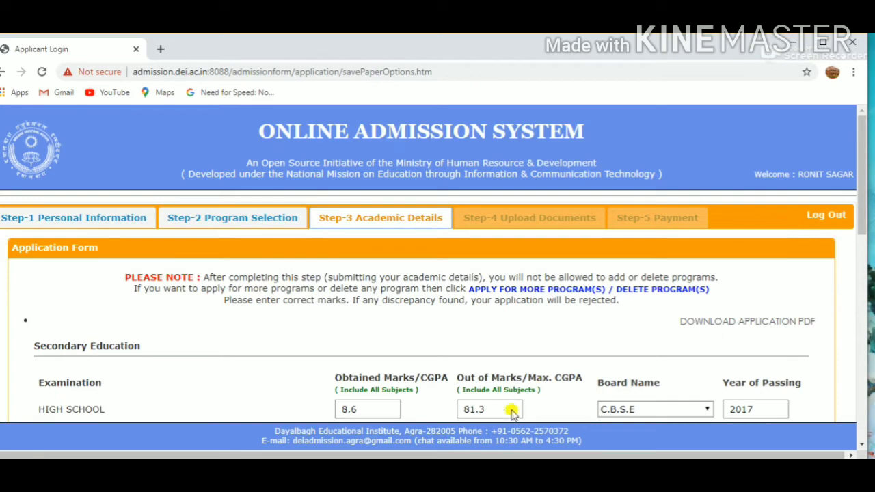
# - Examine the study mode, family income, hostel and last-examination fields of the academic details form
pyautogui.scroll(-10, 828, 308)
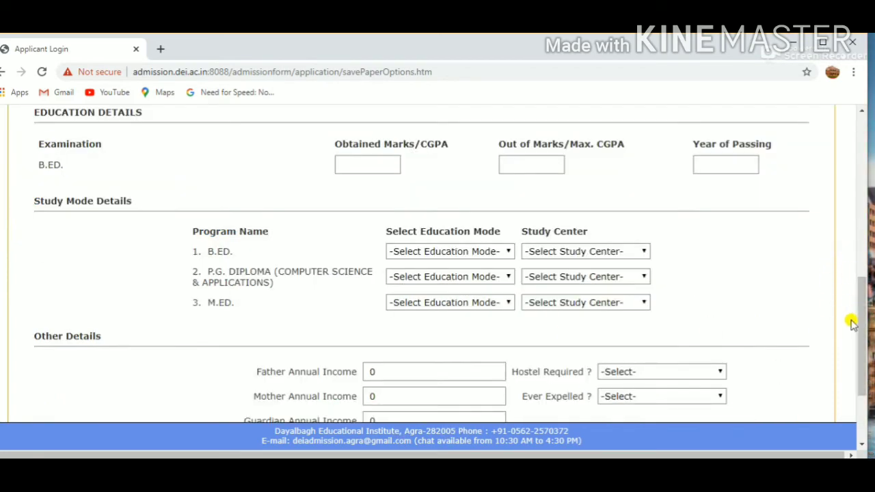
pyautogui.moveTo(857, 323); pyautogui.dragTo(864, 340)
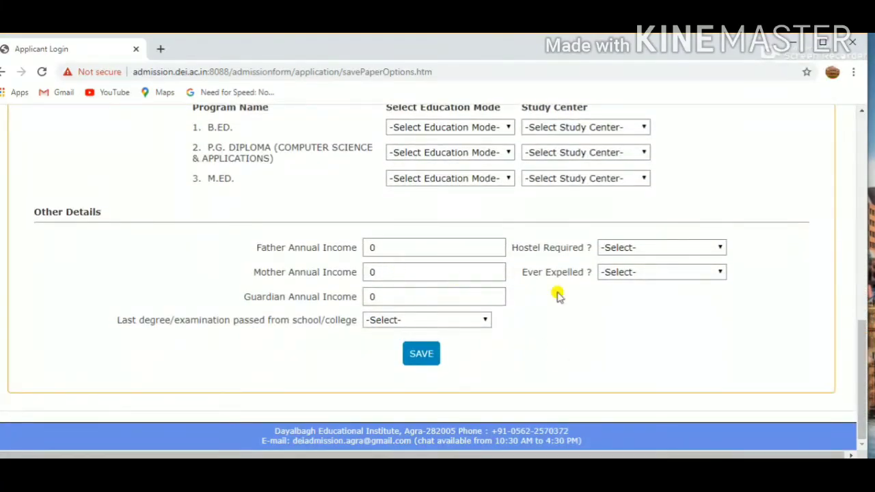
pyautogui.moveTo(865, 360); pyautogui.dragTo(857, 221)
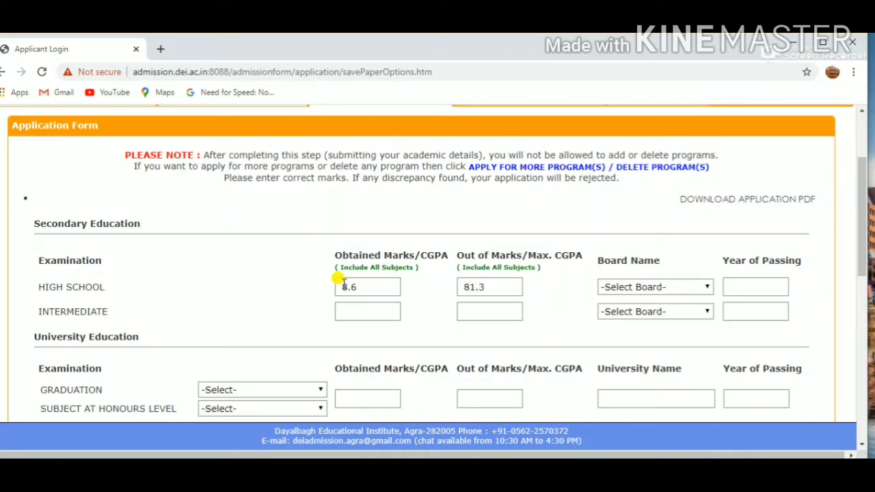
pyautogui.scroll(2, 340, 280)
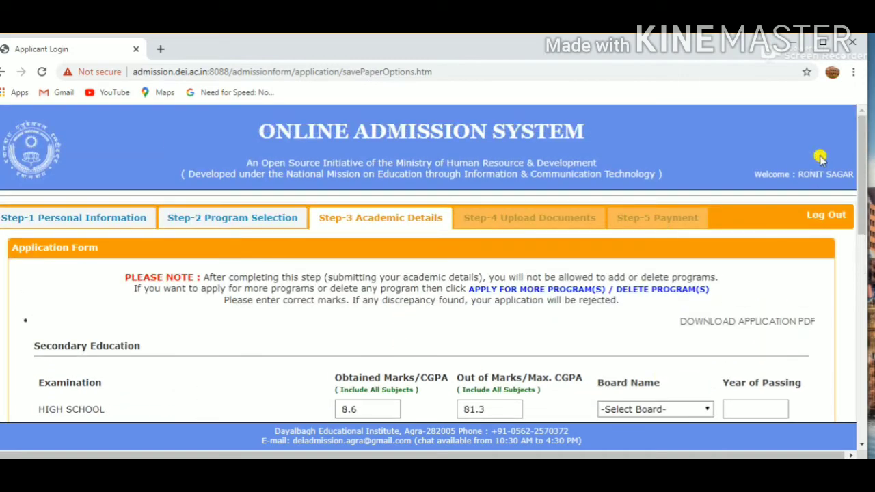
# - Set the high school board to C.B.S.E and its year of passing to 2017
pyautogui.moveTo(859, 148); pyautogui.dragTo(860, 194)
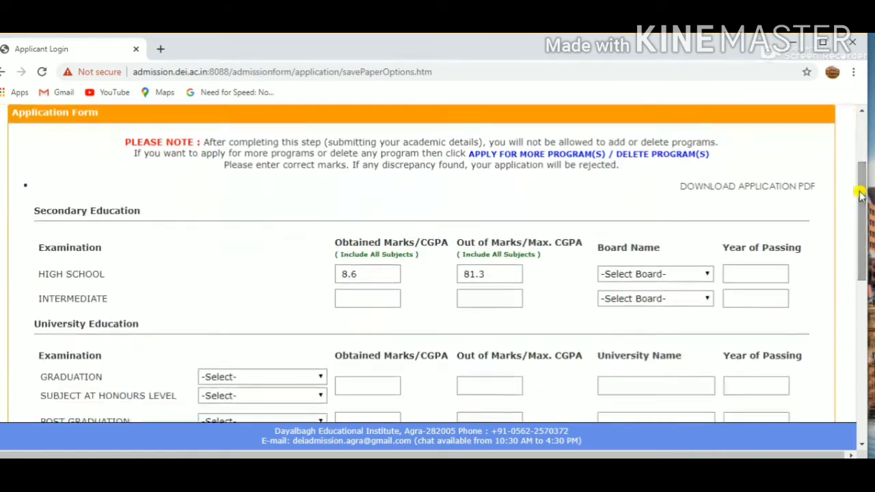
pyautogui.click(661, 274)
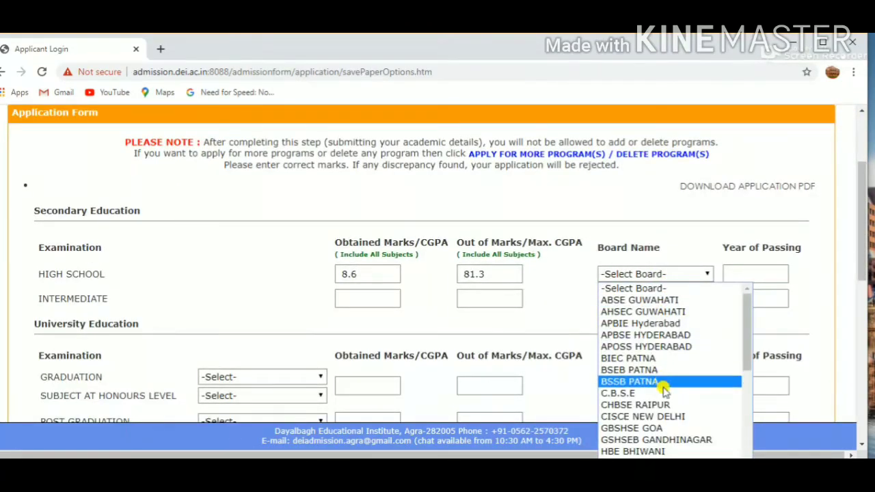
pyautogui.click(662, 394)
pyautogui.click(758, 274)
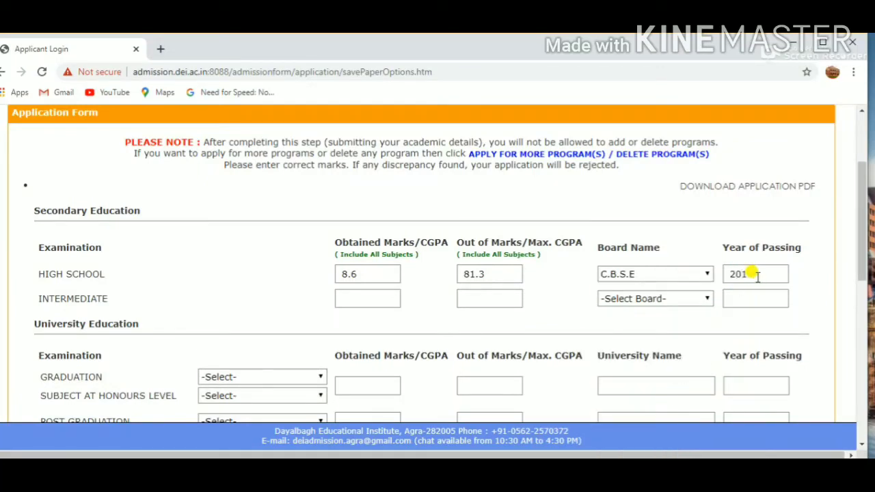
pyautogui.write('2017')
# - Fill in the intermediate row with marks 8.6 out of 81.3, board C.B.S.E and passing year 2019
pyautogui.press('Tab')
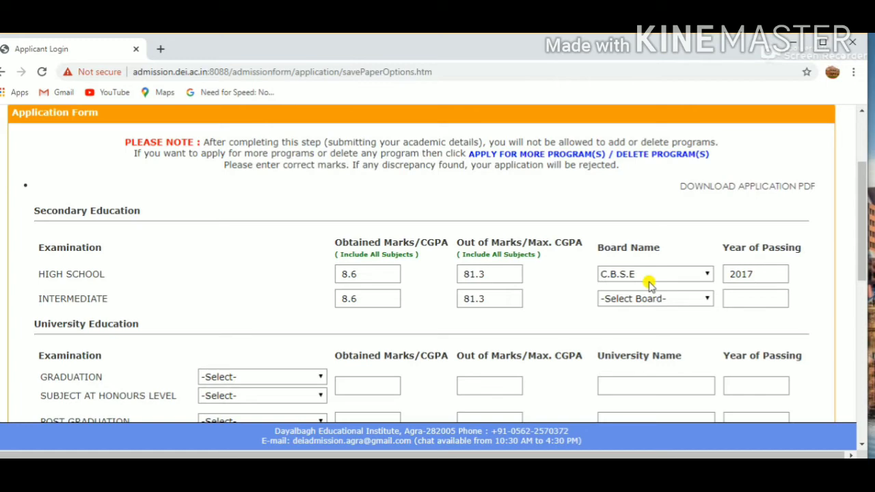
pyautogui.click(693, 299)
pyautogui.click(664, 167)
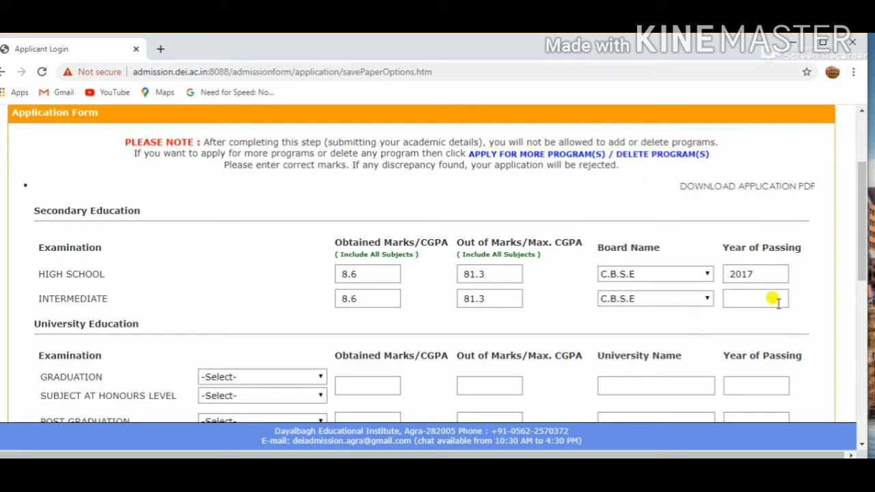
pyautogui.click(773, 296)
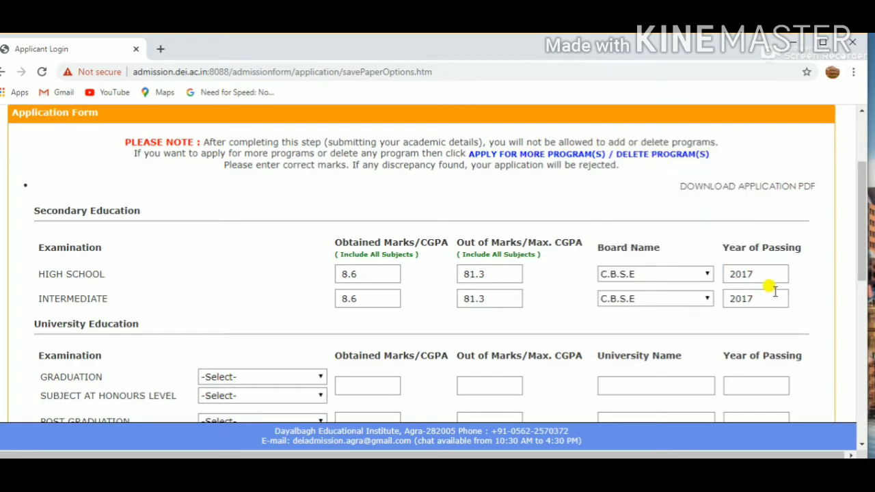
# - Set graduation to B.Tech. with honours subject PHYSICS, marks 9 out of 85, university dayalbagh and year 2019, and set post graduation to M.Tech
pyautogui.click(253, 377)
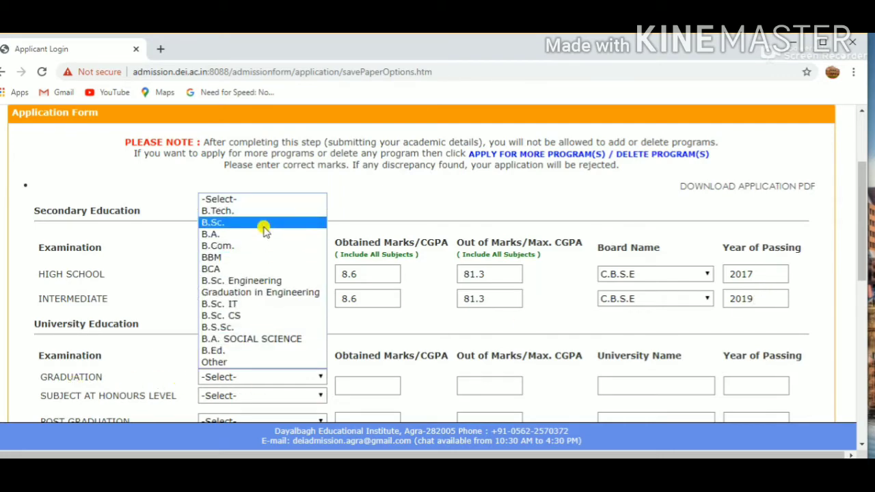
pyautogui.scroll(-2, 862, 195)
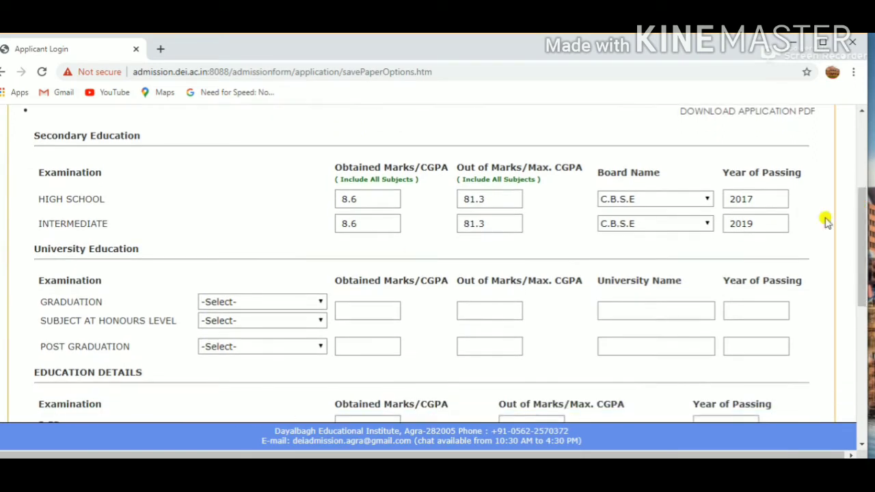
pyautogui.click(260, 305)
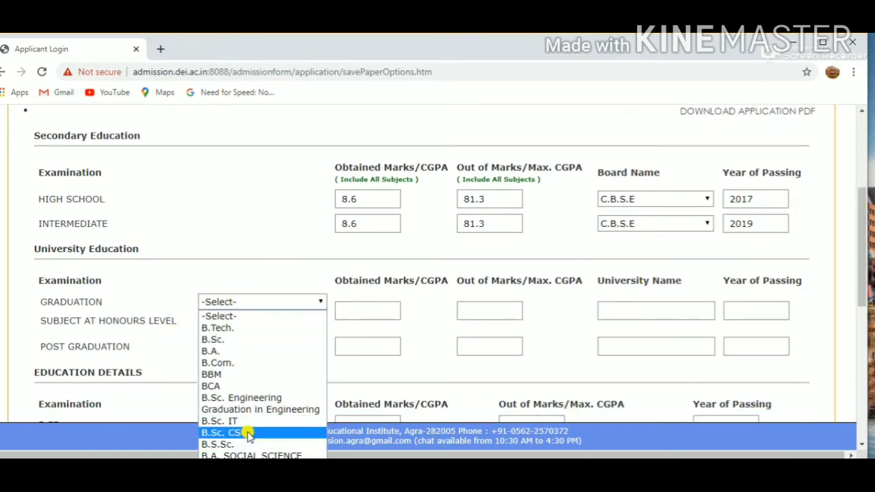
pyautogui.click(233, 328)
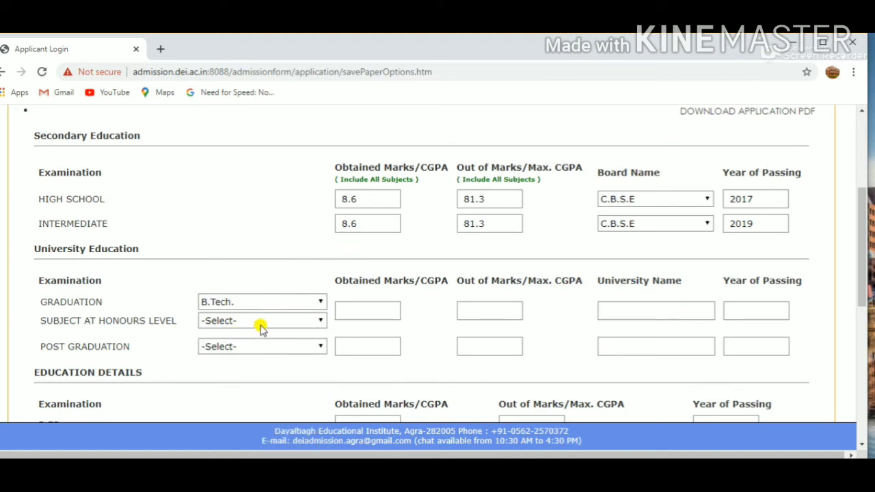
pyautogui.click(260, 322)
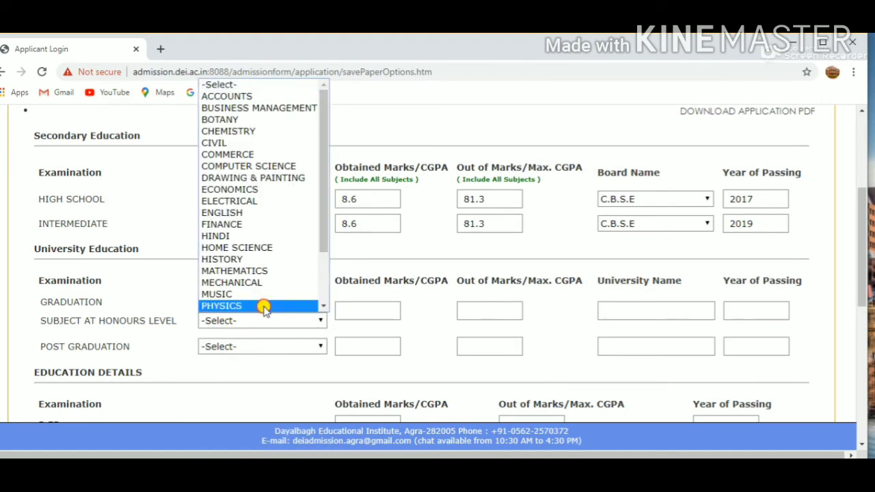
pyautogui.click(264, 306)
pyautogui.click(264, 346)
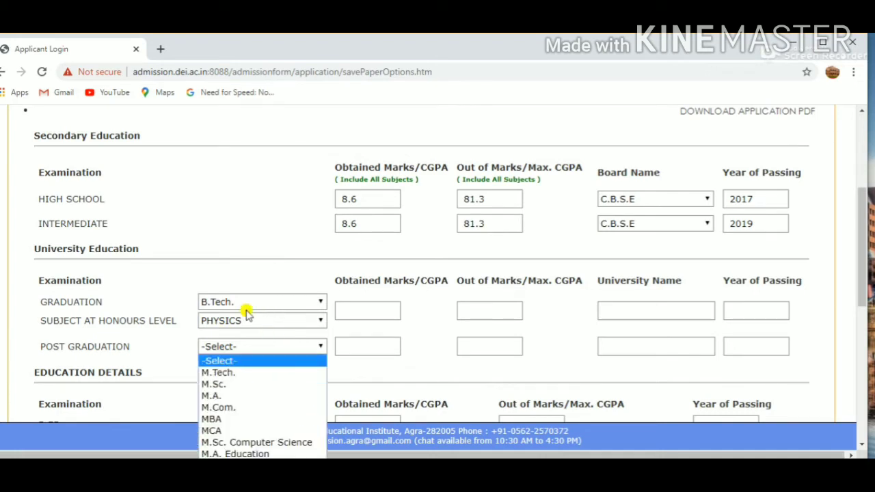
pyautogui.click(273, 373)
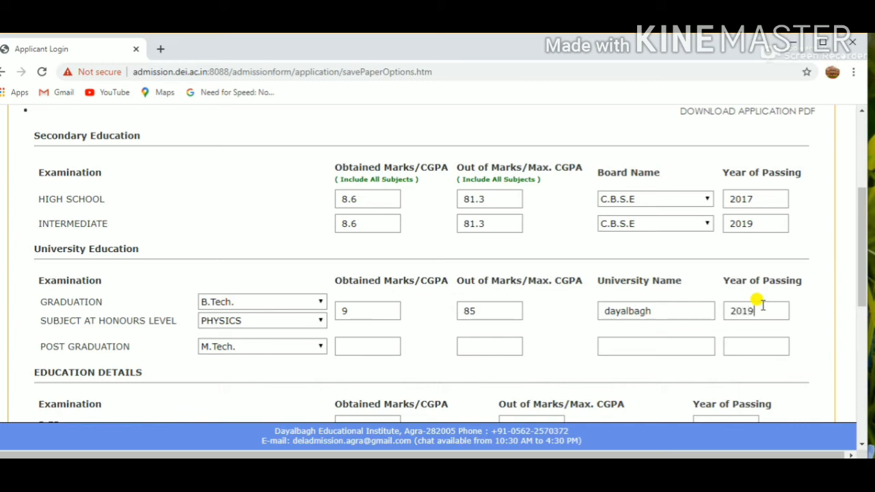
# - Enter B.ED. marks 86 out of 100 and passing year 2019 in the education details
pyautogui.click(376, 345)
pyautogui.click(368, 347)
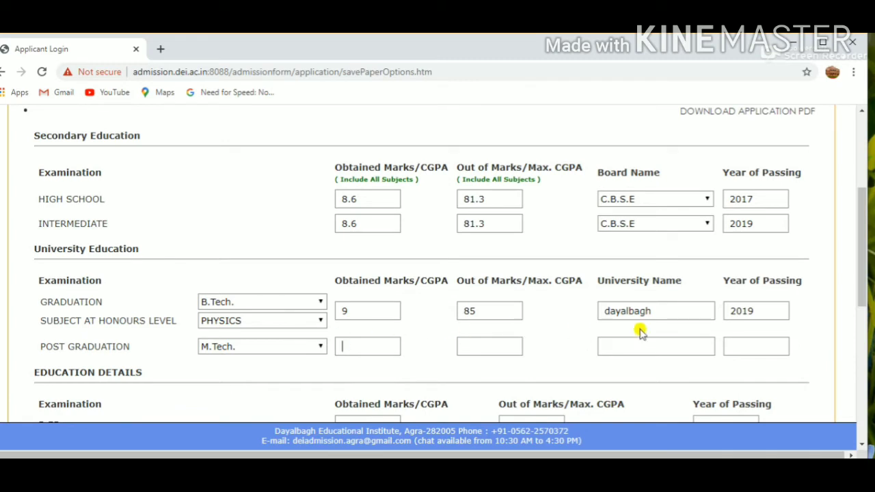
pyautogui.moveTo(862, 223); pyautogui.dragTo(864, 303)
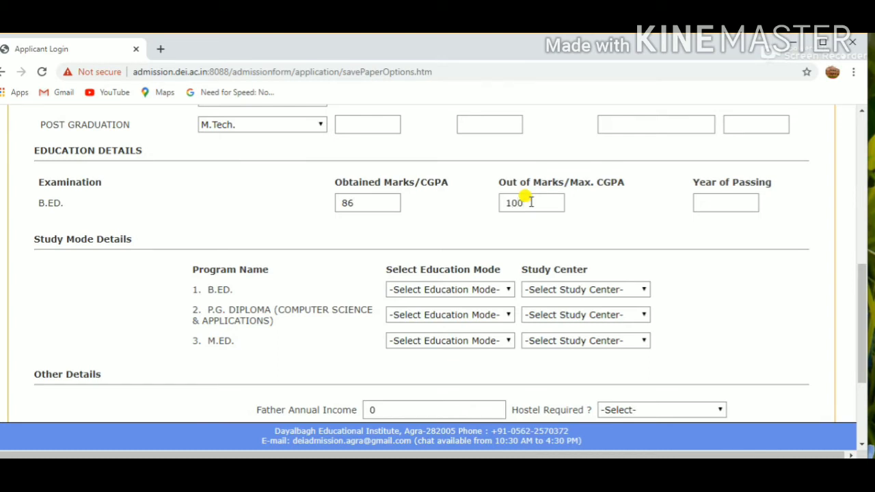
pyautogui.click(722, 200)
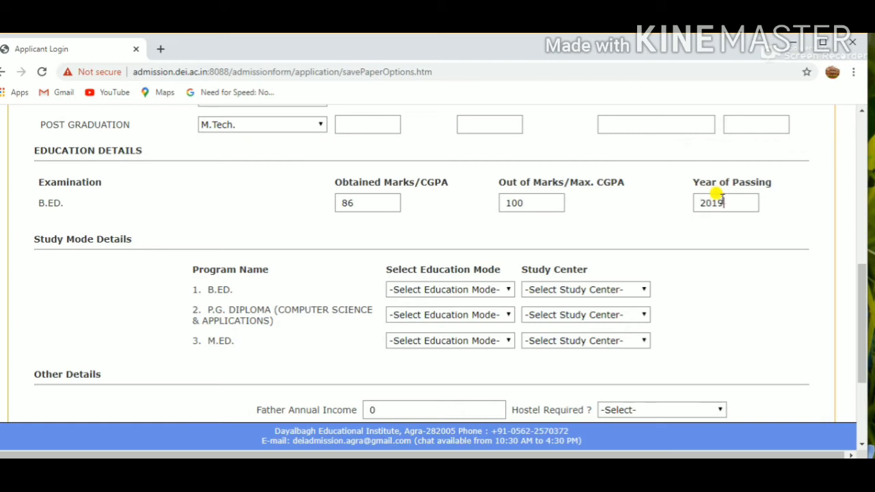
# - Set the B.ED. program's education mode to REGULAR and its study center to Dayalbagh Educational Institute
pyautogui.click(436, 289)
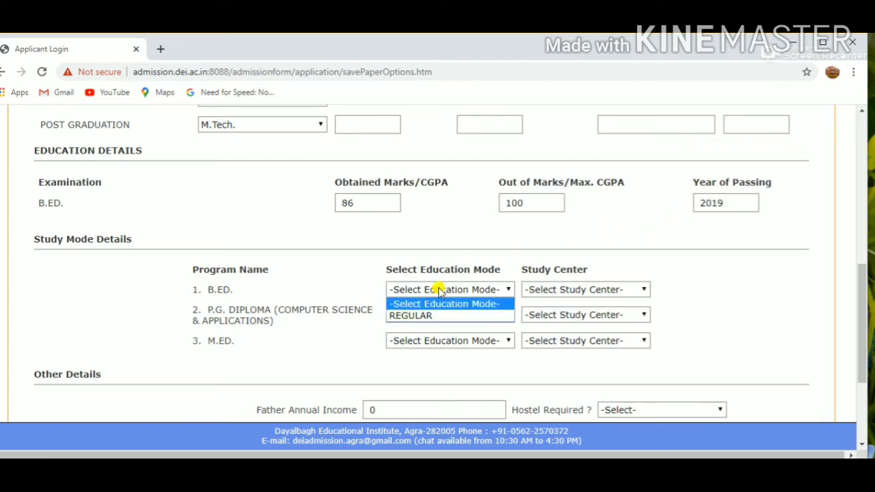
pyautogui.click(444, 315)
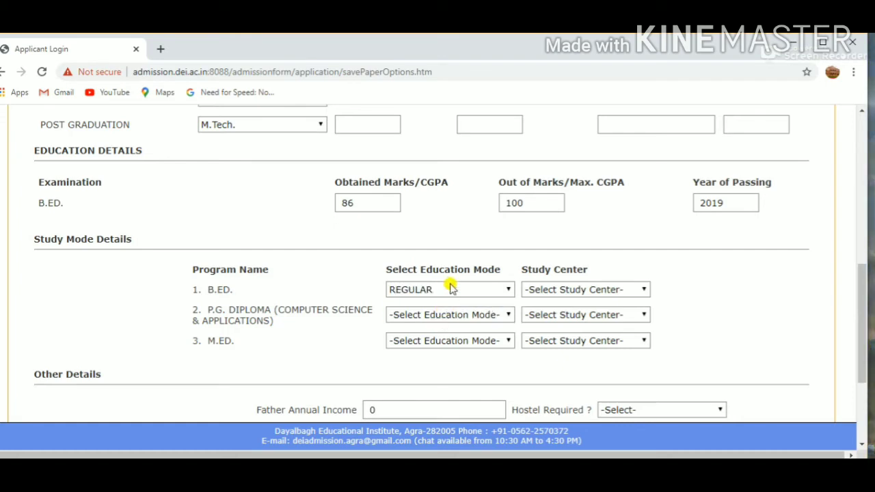
pyautogui.click(451, 289)
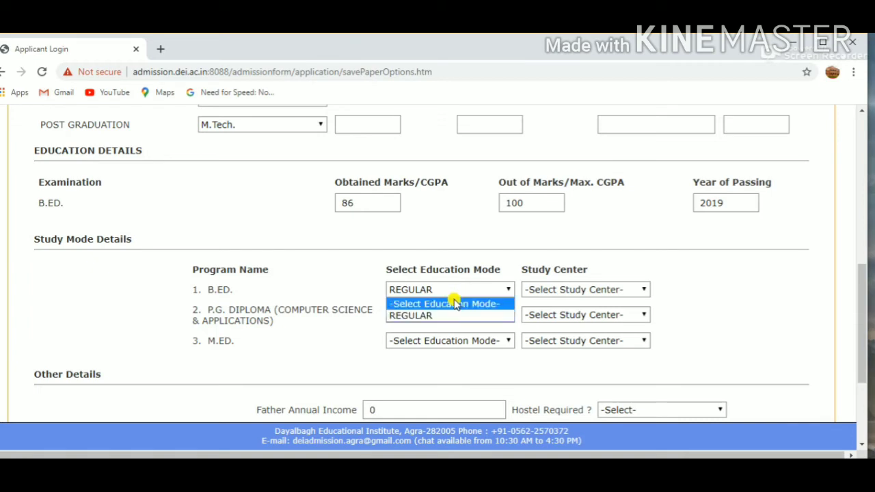
pyautogui.click(451, 305)
pyautogui.click(450, 291)
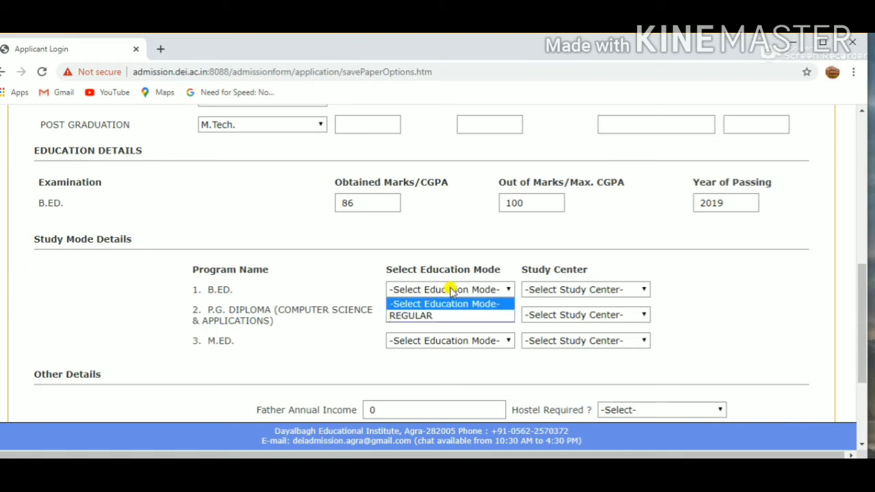
pyautogui.click(454, 318)
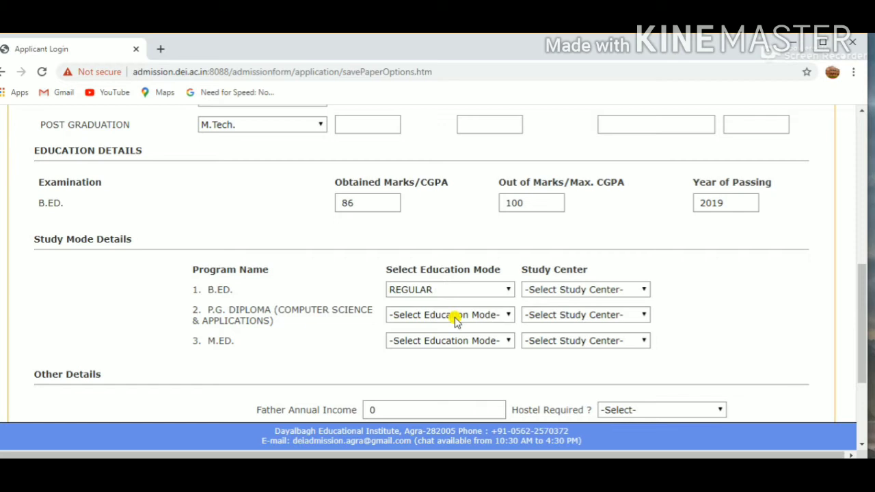
pyautogui.click(538, 290)
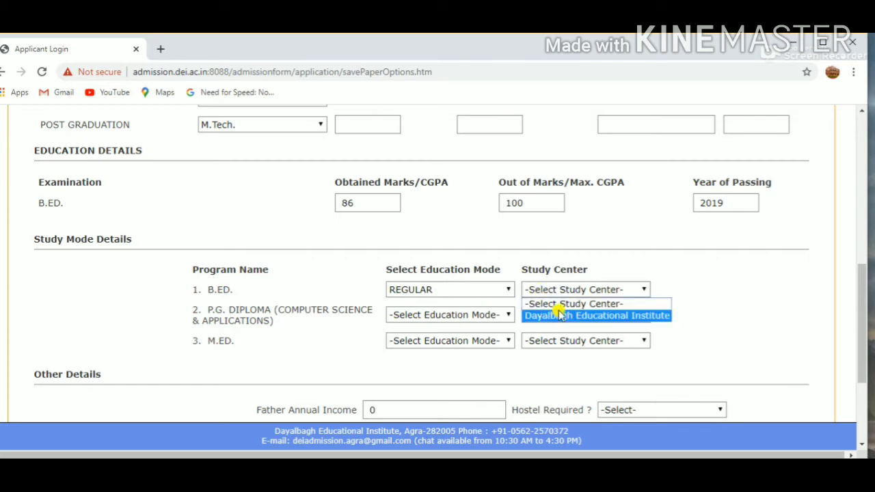
pyautogui.click(560, 315)
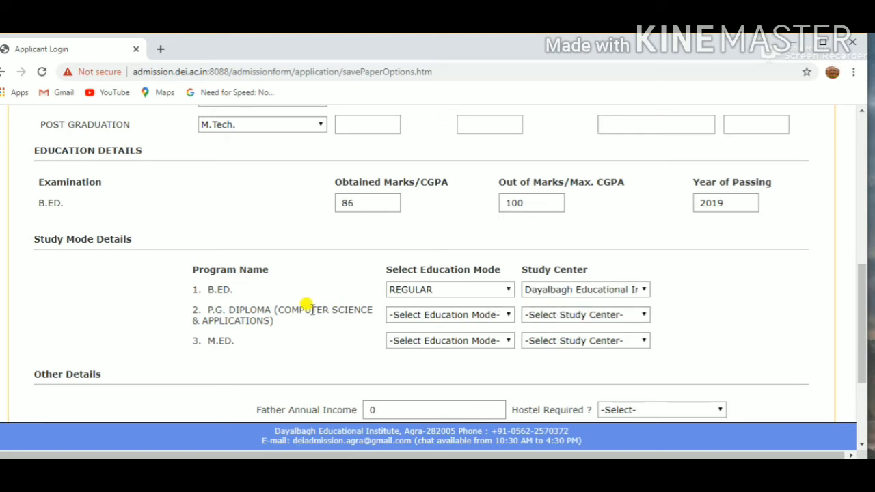
# - Choose REGULAR mode and Dayalbagh Educational Institute as study center for both the P.G. Diploma (Computer Science & Applications) and M.ED. programs
pyautogui.click(500, 319)
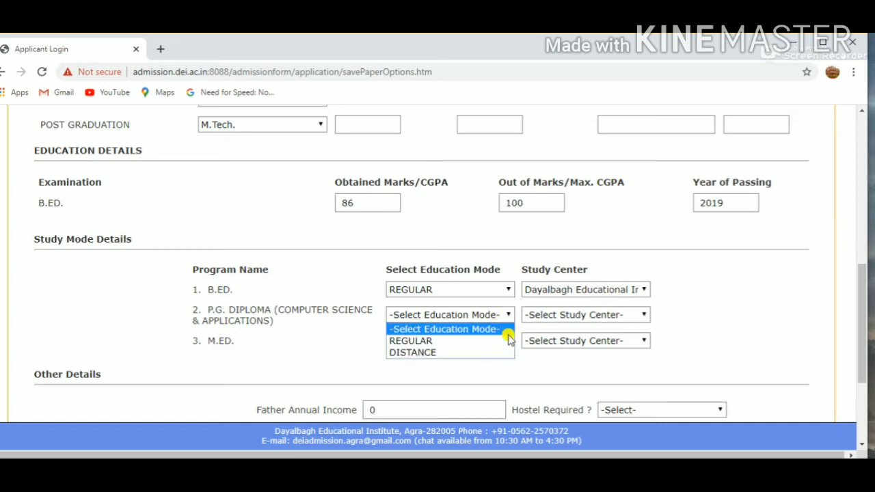
pyautogui.click(504, 341)
pyautogui.click(589, 315)
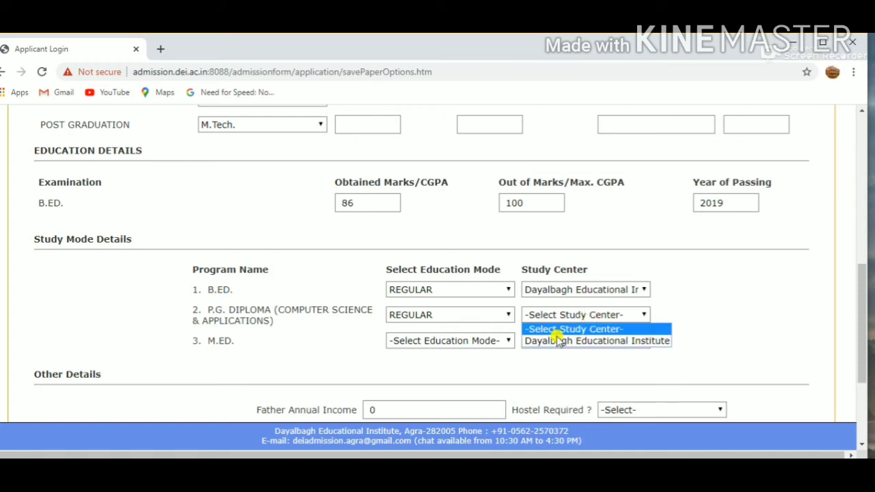
pyautogui.click(558, 340)
pyautogui.click(479, 339)
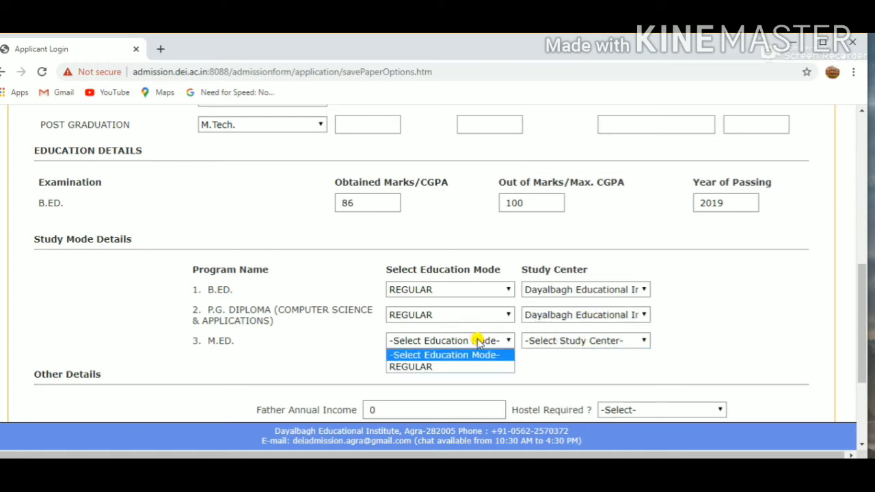
pyautogui.click(441, 364)
pyautogui.click(585, 338)
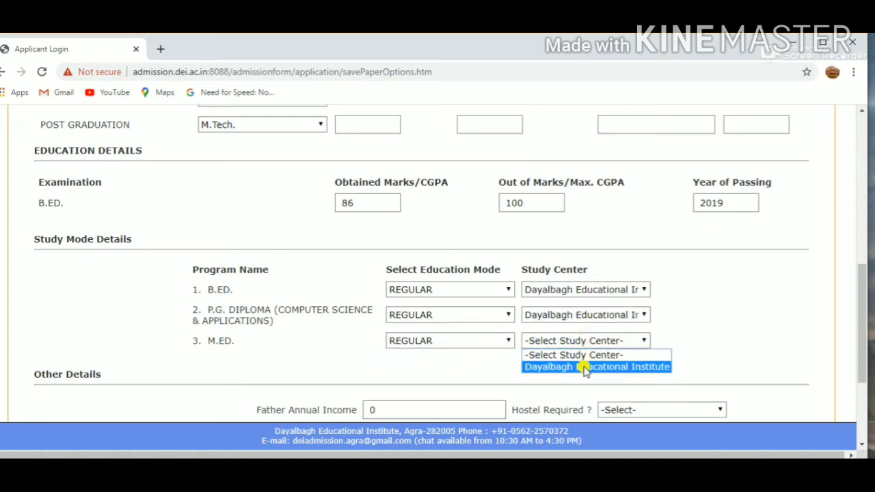
pyautogui.click(583, 364)
# - Enter 60000 as the father's annual income, and set Hostel Required to YES and Ever Expelled to NO
pyautogui.moveTo(862, 280); pyautogui.dragTo(862, 329)
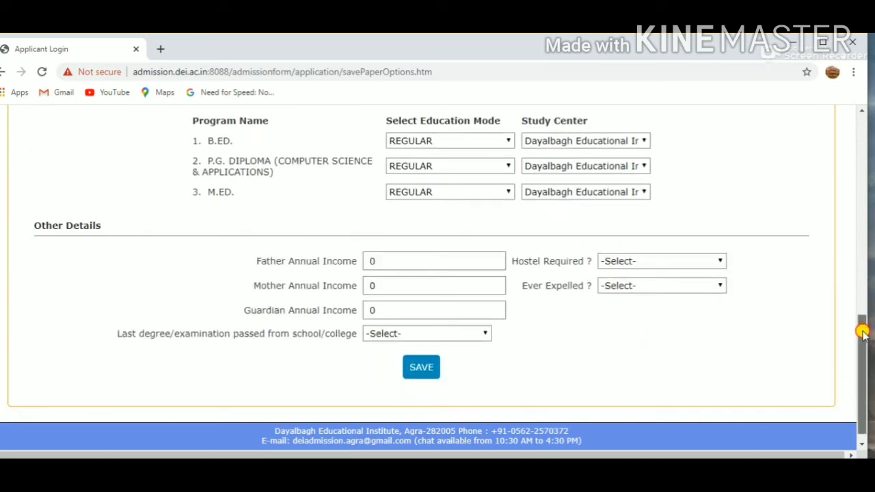
pyautogui.click(408, 260)
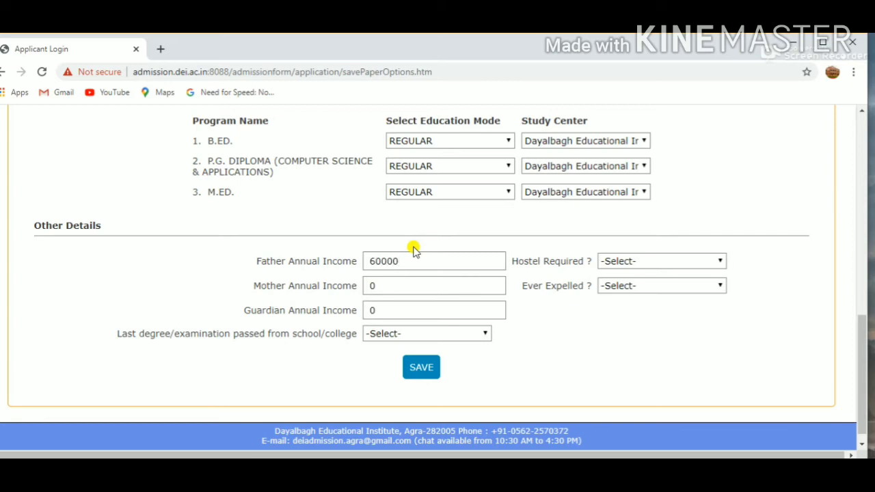
pyautogui.click(673, 264)
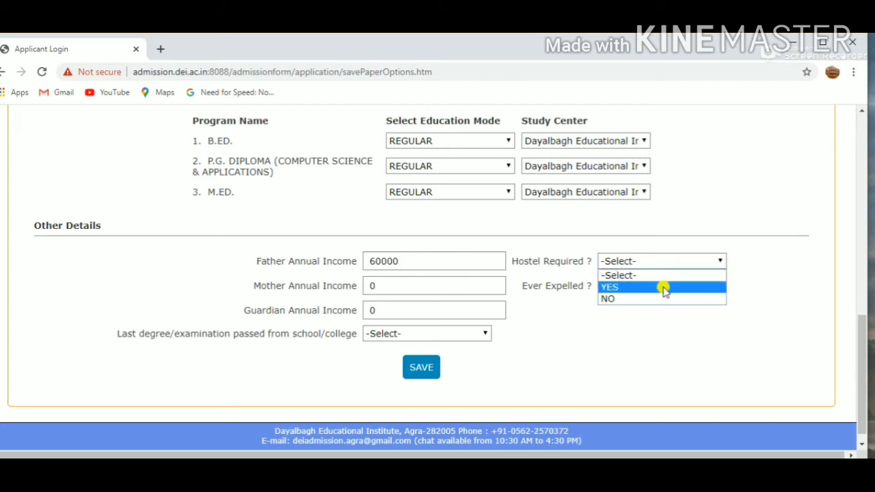
pyautogui.click(663, 288)
pyautogui.click(664, 285)
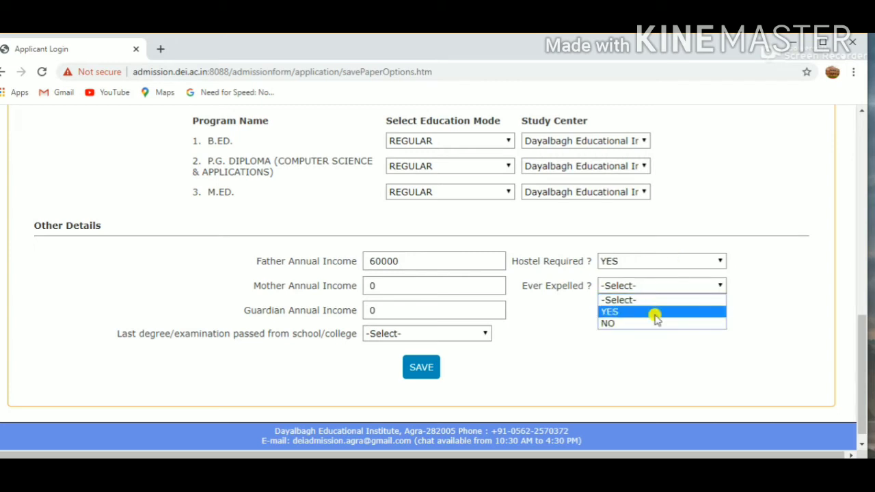
pyautogui.click(645, 323)
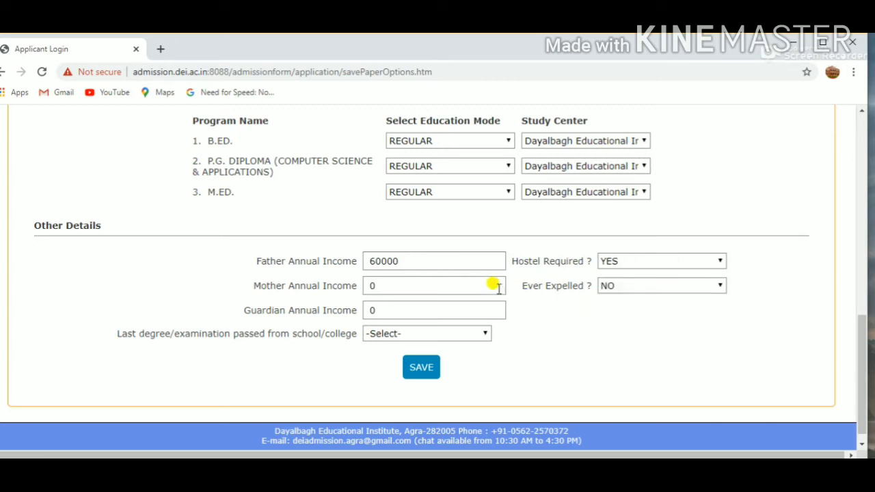
pyautogui.click(484, 287)
# - Select D.E.I. as the source of the last degree passed and save the academic details
pyautogui.click(403, 338)
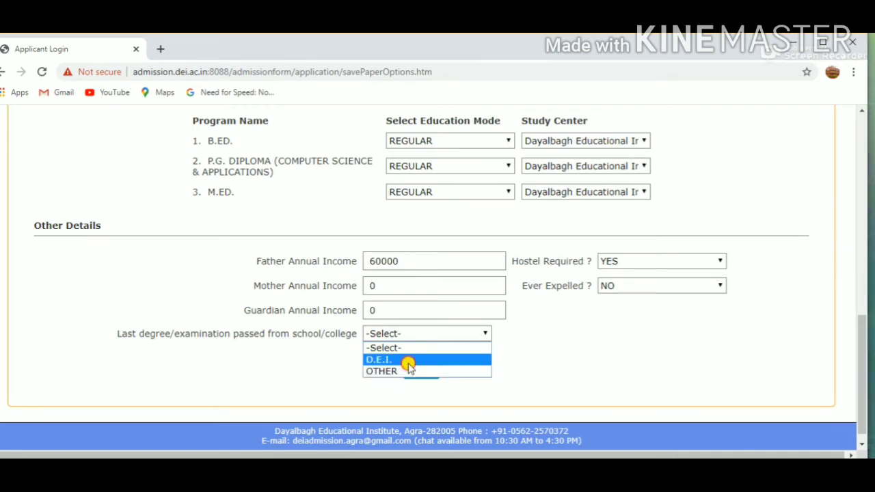
pyautogui.click(409, 362)
pyautogui.click(413, 370)
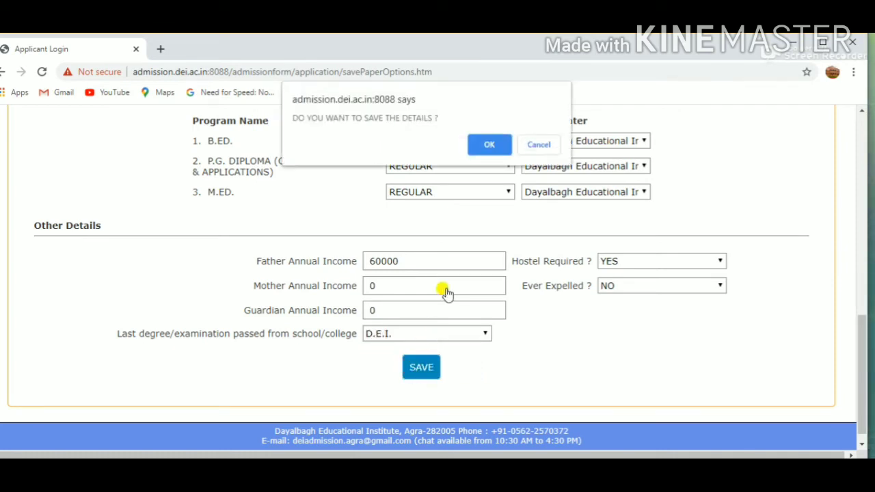
pyautogui.click(473, 148)
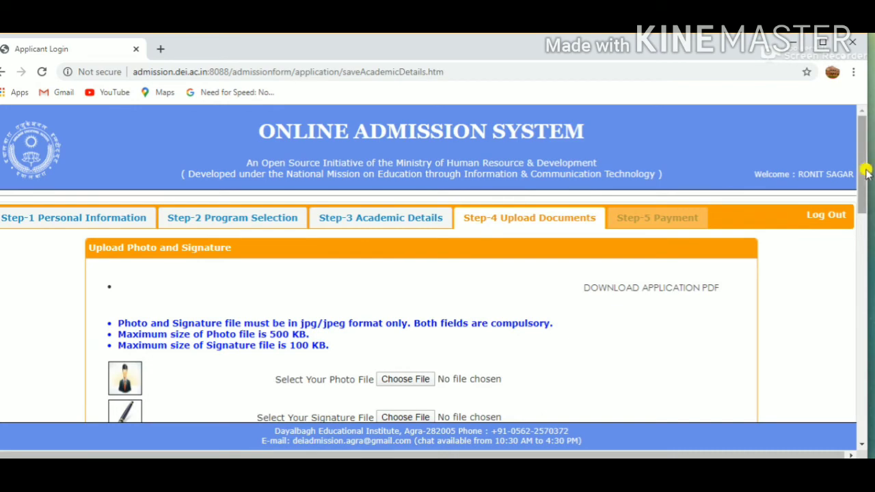
# - Choose Screenshot (106).png as the photo file and Screenshot (108).png as the signature file
pyautogui.moveTo(866, 173); pyautogui.dragTo(862, 215)
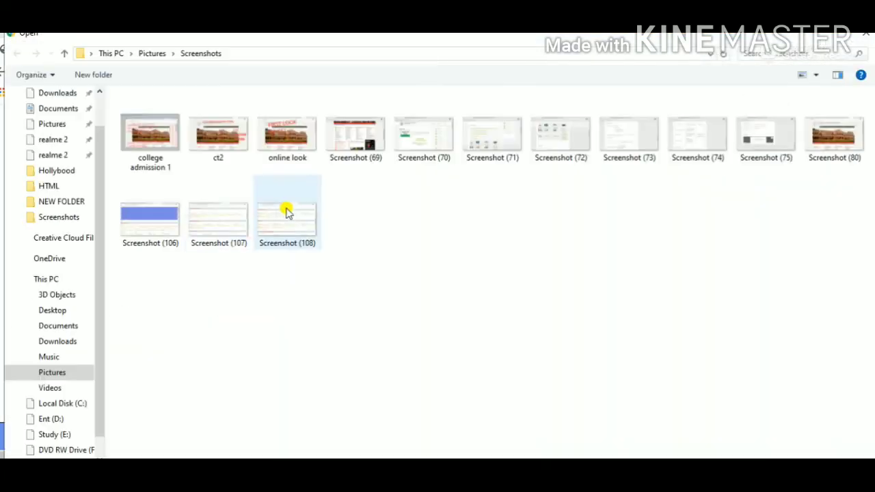
pyautogui.click(147, 222)
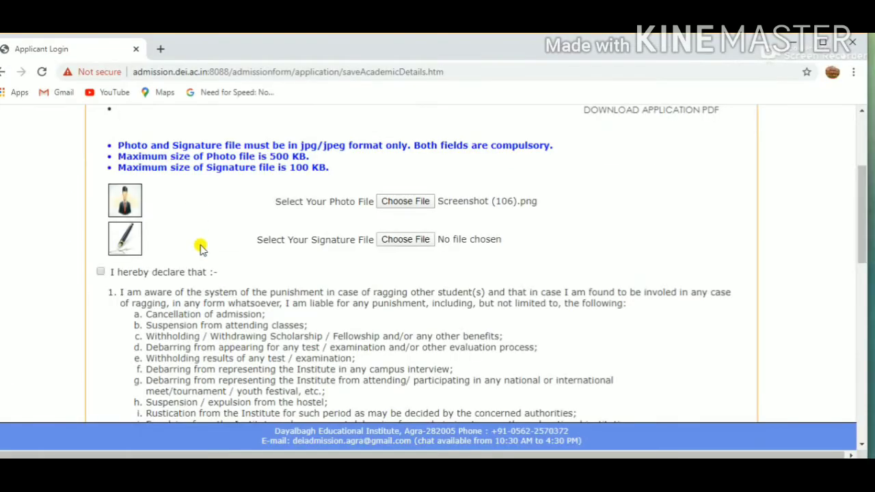
pyautogui.click(389, 241)
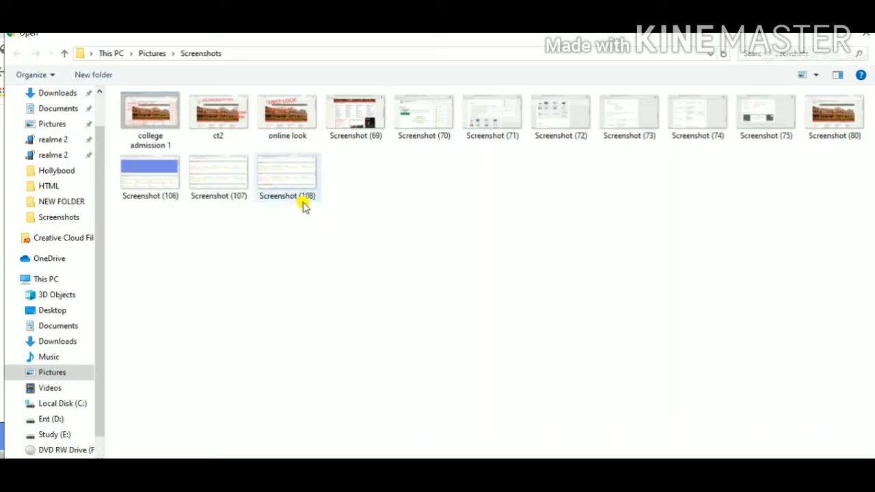
pyautogui.click(301, 187)
pyautogui.doubleClick(301, 187)
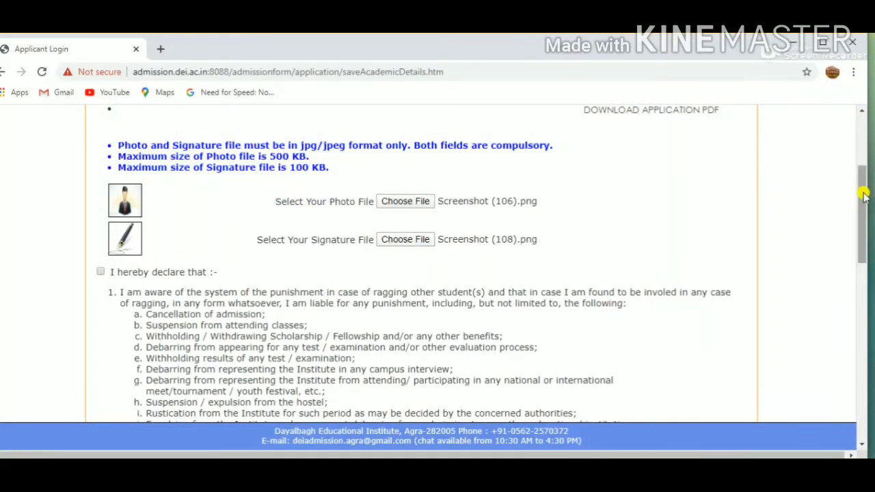
# - Accept the declaration and try to upload the chosen PNG photo and signature files
pyautogui.moveTo(864, 190)
pyautogui.mouseDown()
pyautogui.moveTo(866, 379)
pyautogui.moveTo(855, 129)
pyautogui.moveTo(858, 260)
pyautogui.moveTo(859, 222)
pyautogui.mouseUp()
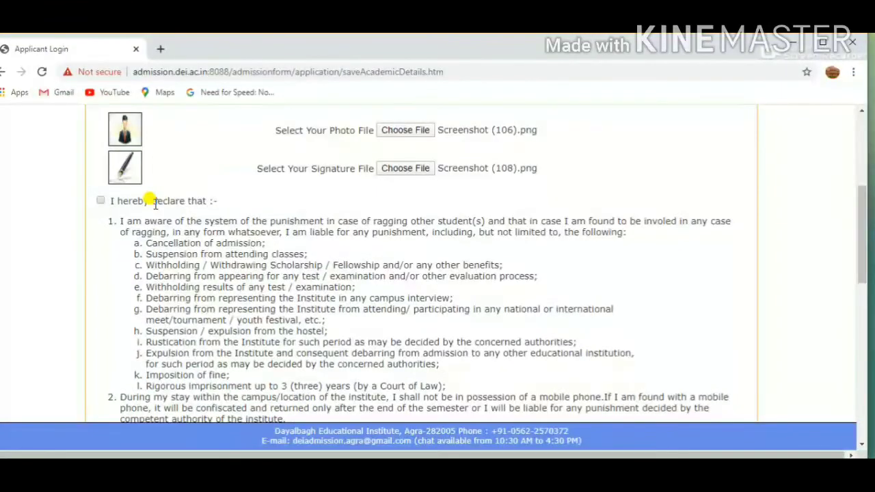
pyautogui.click(101, 200)
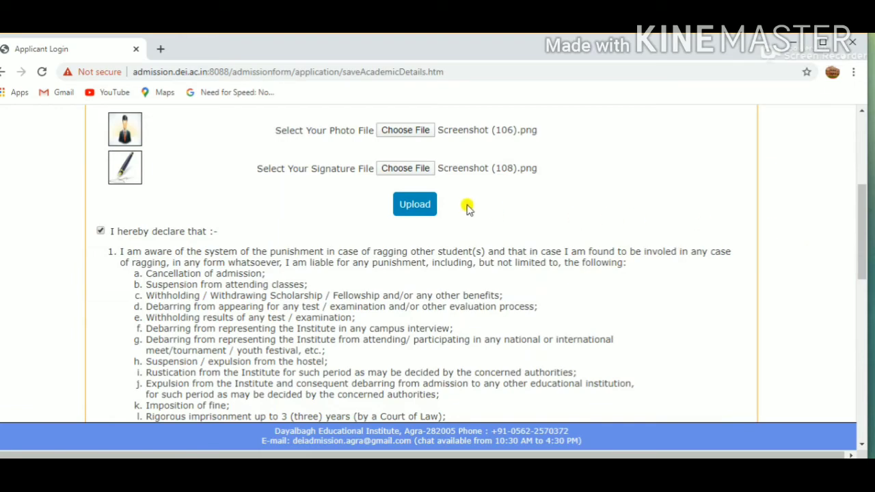
pyautogui.click(430, 205)
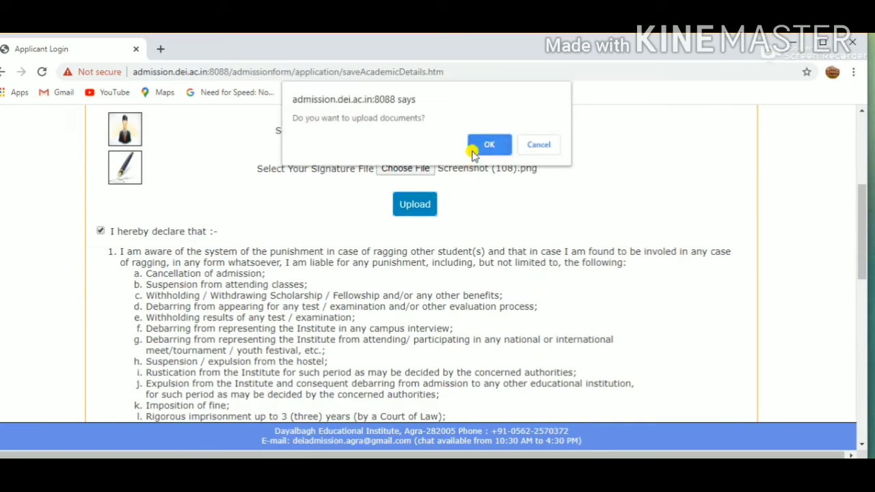
pyautogui.click(529, 146)
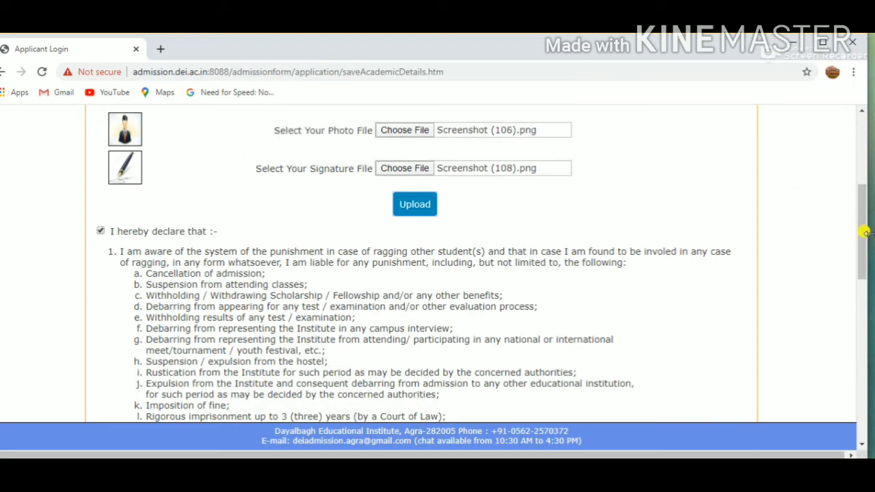
pyautogui.moveTo(860, 235); pyautogui.dragTo(859, 117)
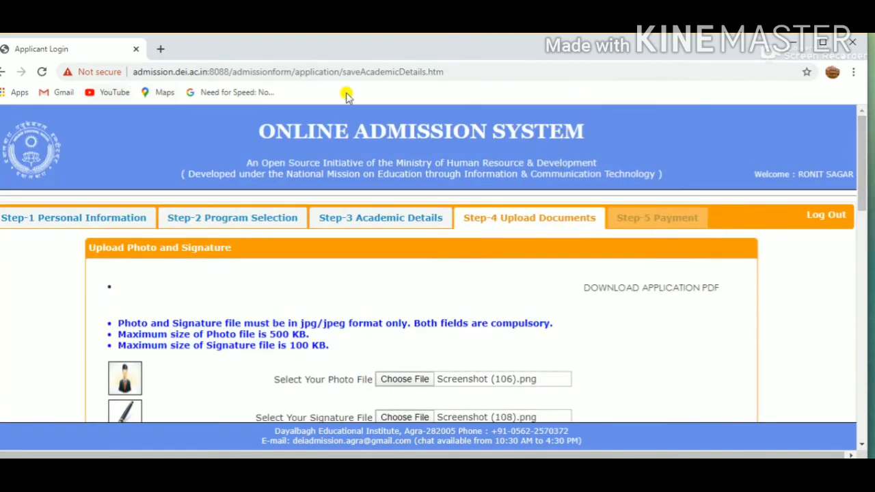
pyautogui.moveTo(861, 137); pyautogui.dragTo(862, 178)
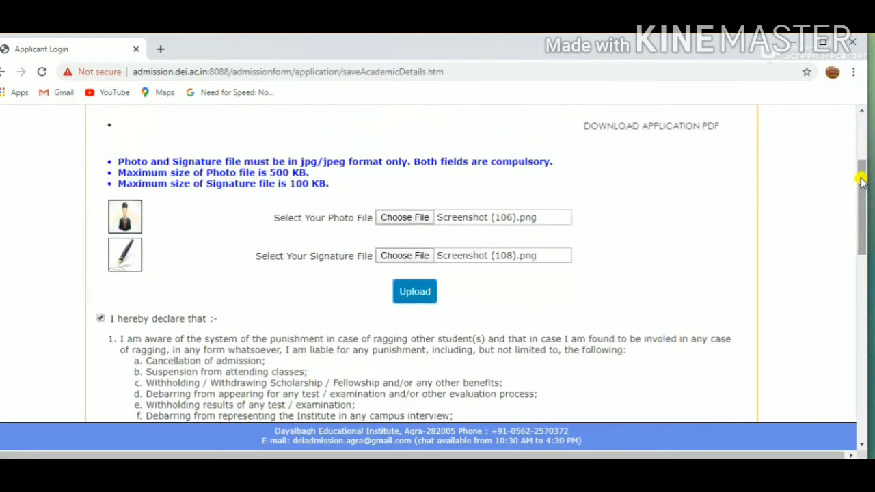
pyautogui.click(413, 292)
pyautogui.click(490, 145)
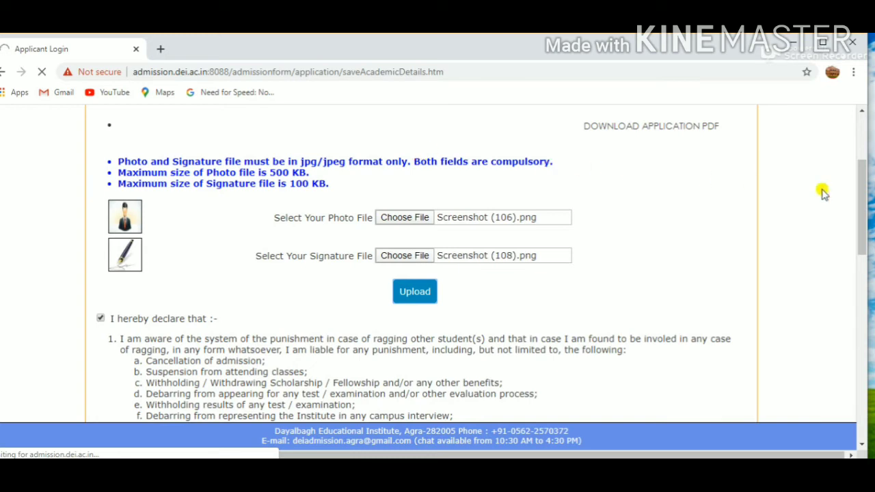
pyautogui.moveTo(865, 189); pyautogui.dragTo(865, 272)
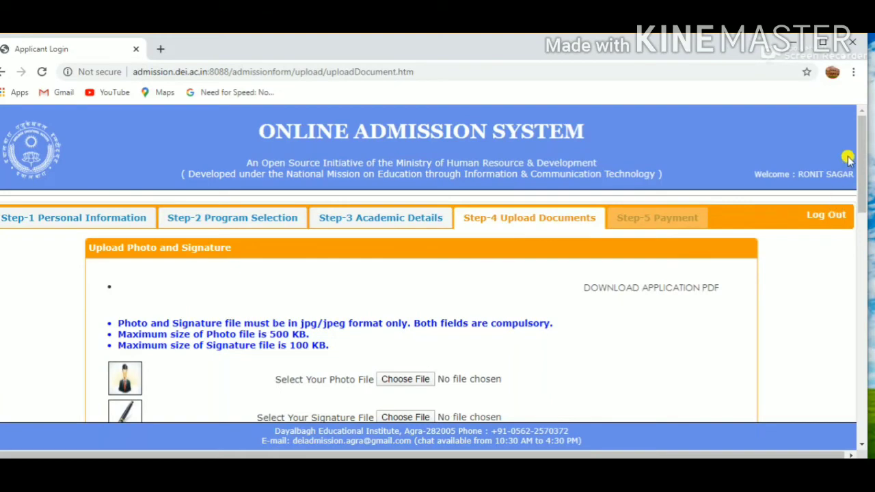
# - Accept the declaration again on the reloaded photo and signature upload form
pyautogui.moveTo(863, 153); pyautogui.dragTo(862, 190)
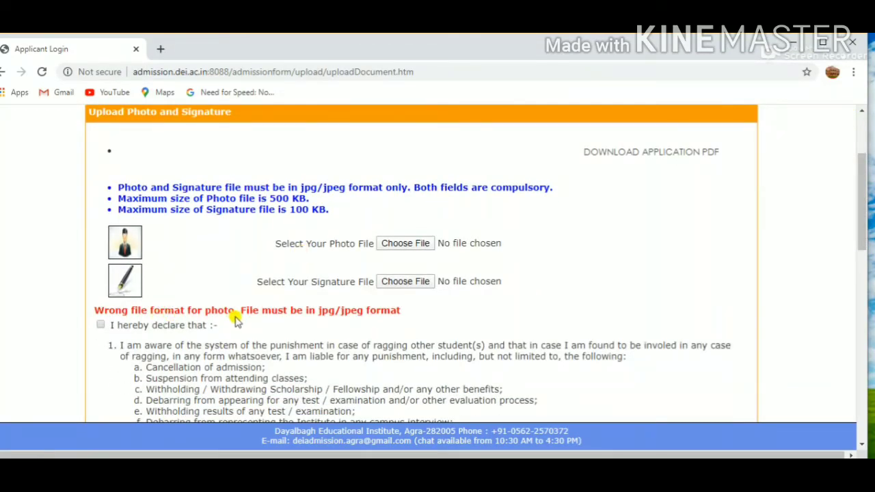
pyautogui.click(98, 326)
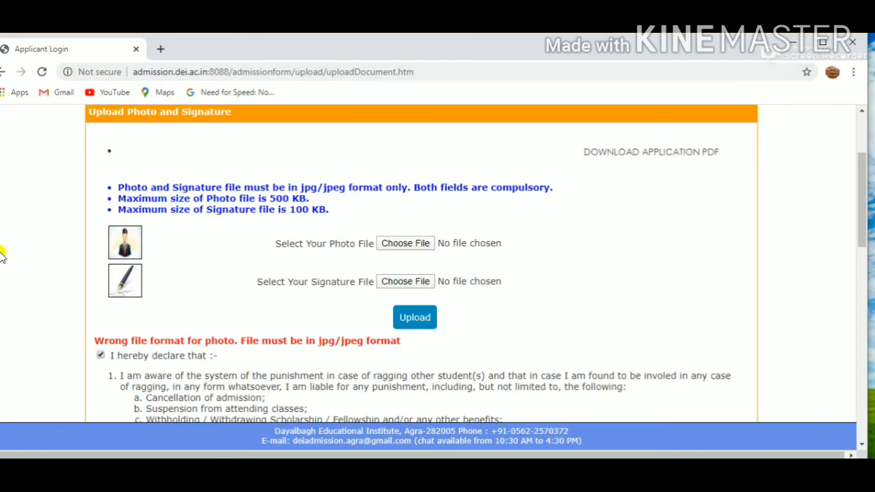
pyautogui.press('super')
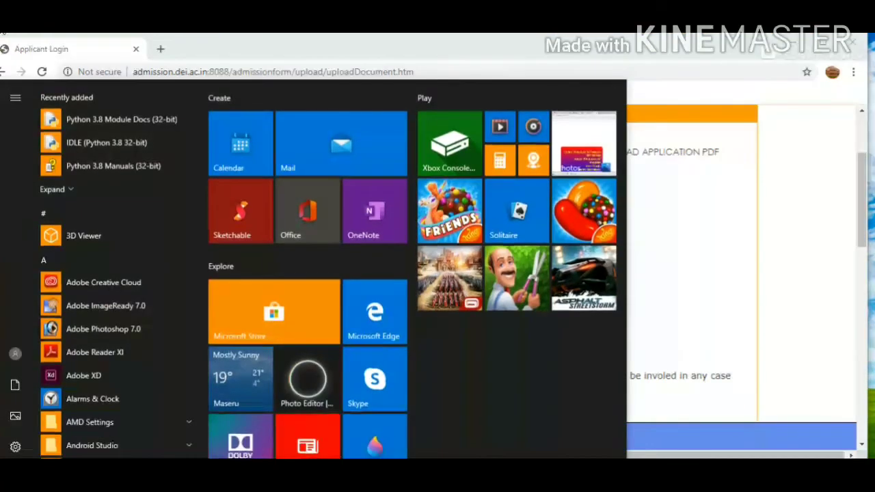
pyautogui.write('paint')
pyautogui.press('Return')
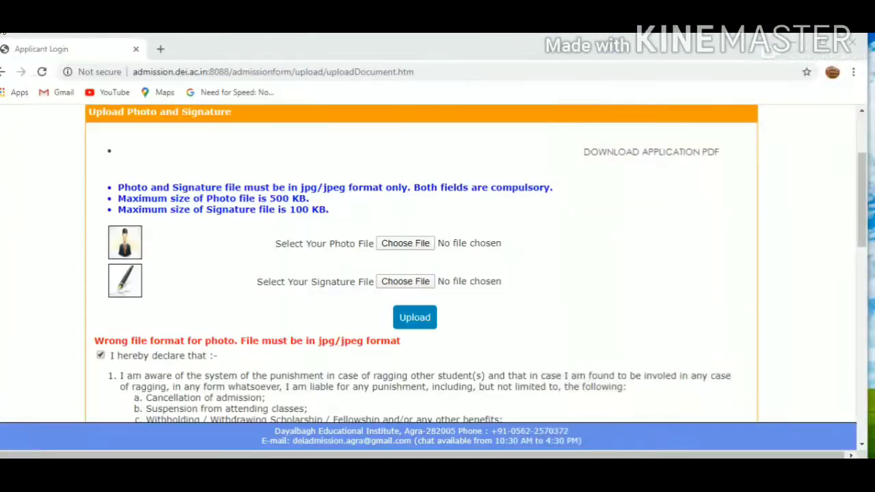
# - Switch to File Explorer and check the file type and size of the download (1) image in Downloads
pyautogui.press('super+e')
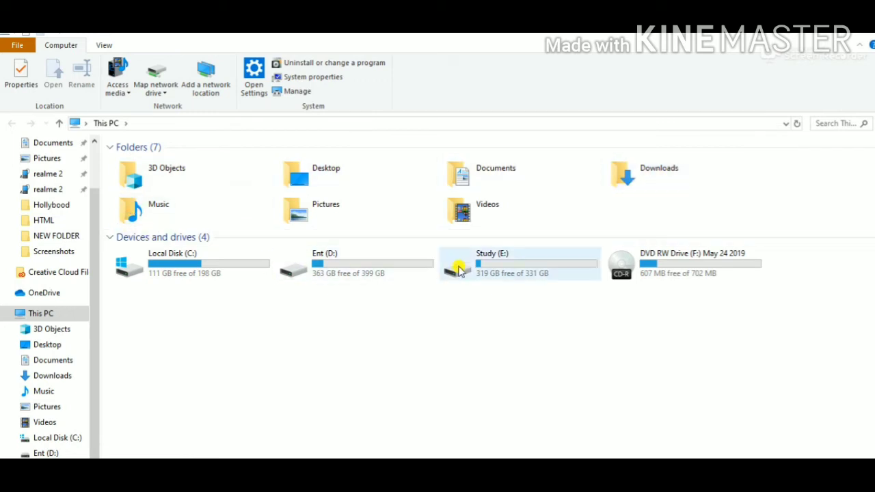
pyautogui.doubleClick(624, 171)
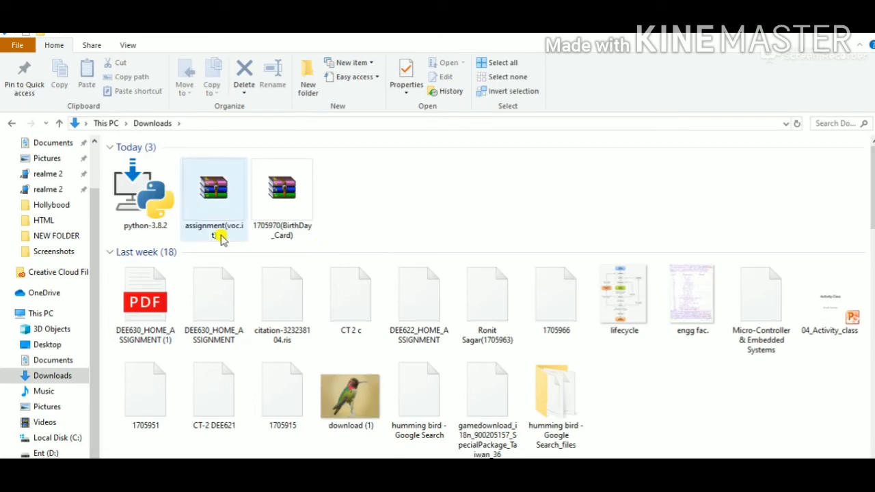
pyautogui.click(341, 387)
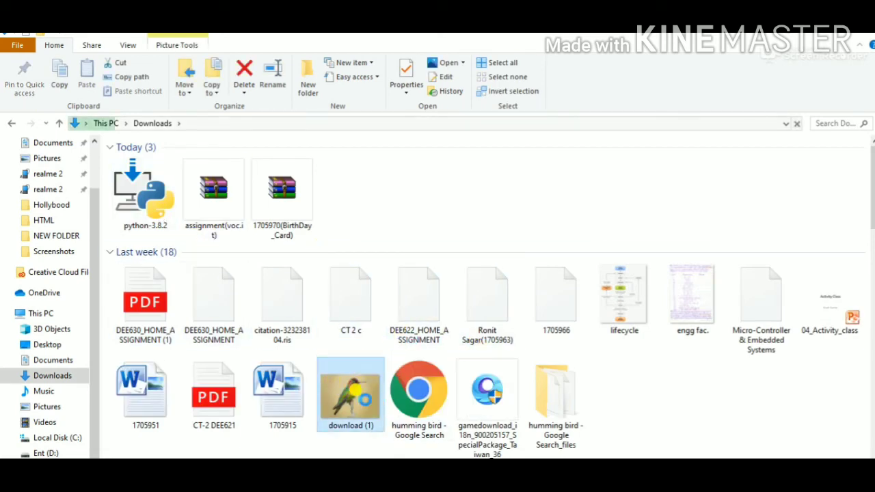
pyautogui.rightClick(345, 378)
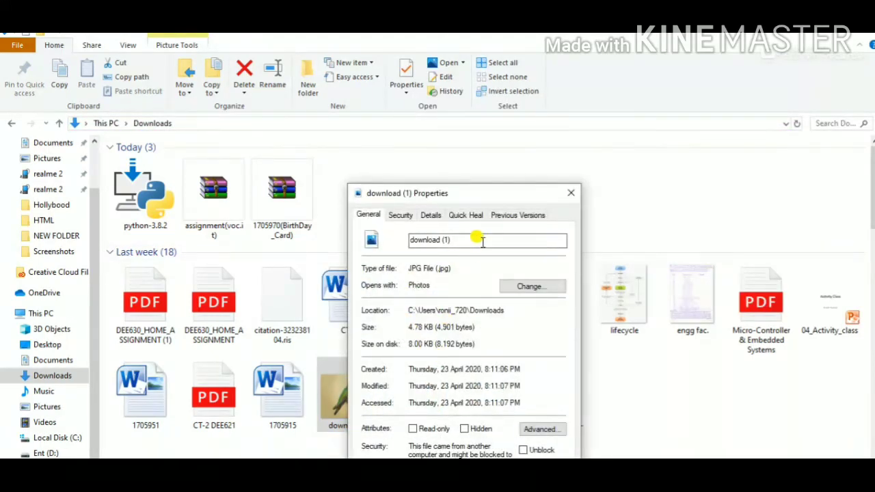
pyautogui.click(571, 193)
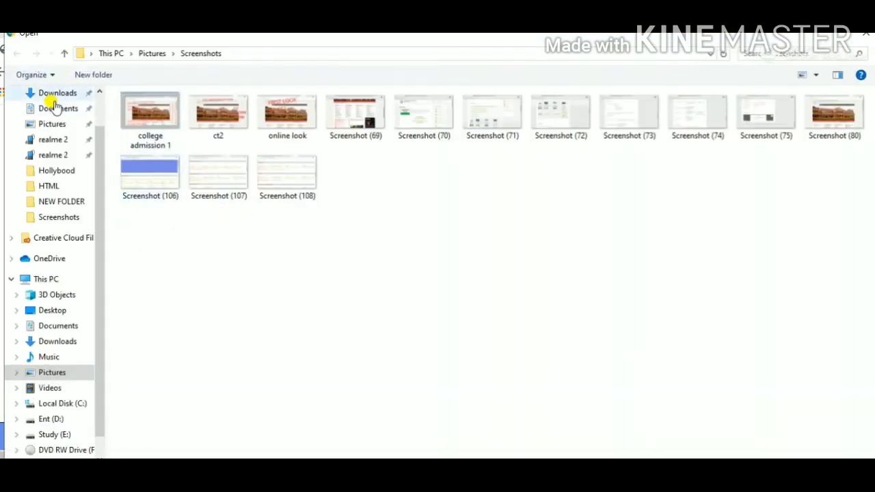
# - Choose download (1).jpg from Downloads as both the photo and signature files, then upload the documents and confirm
pyautogui.click(56, 93)
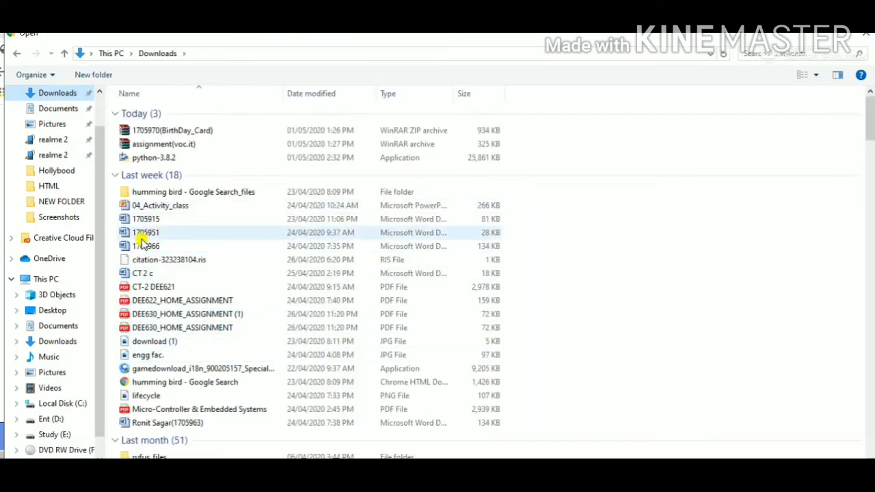
pyautogui.click(168, 344)
pyautogui.doubleClick(167, 343)
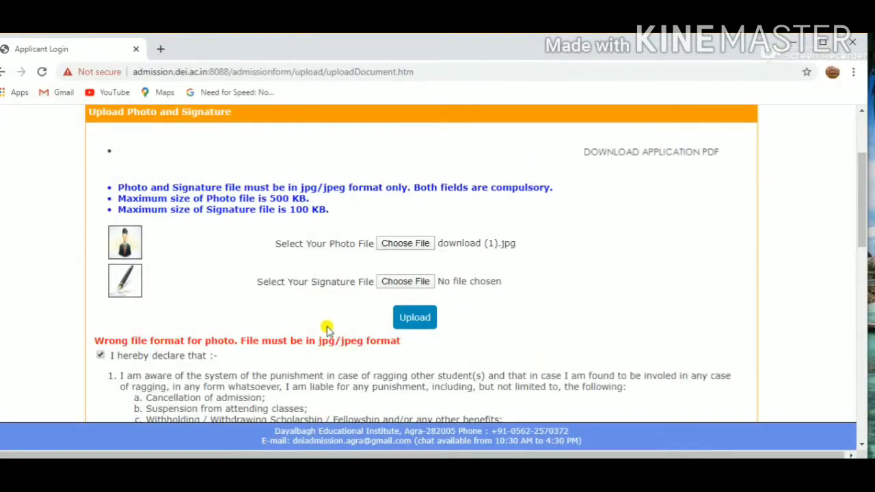
pyautogui.click(404, 285)
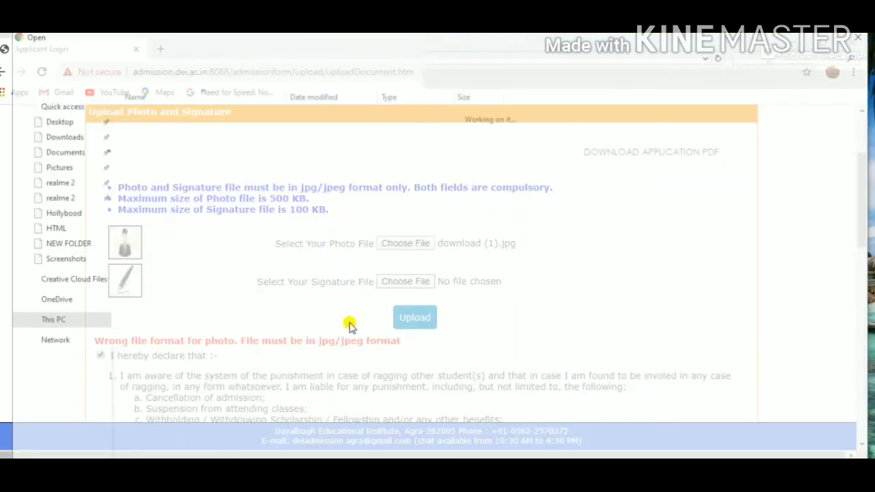
pyautogui.doubleClick(219, 343)
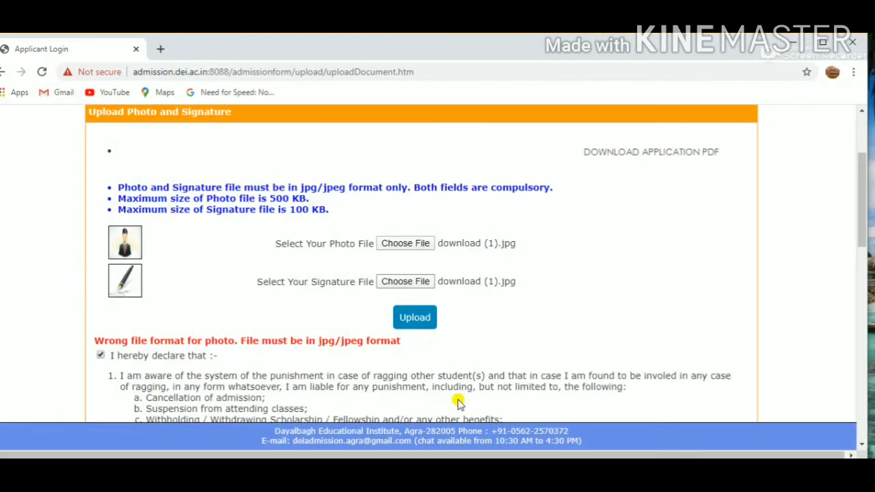
pyautogui.click(410, 318)
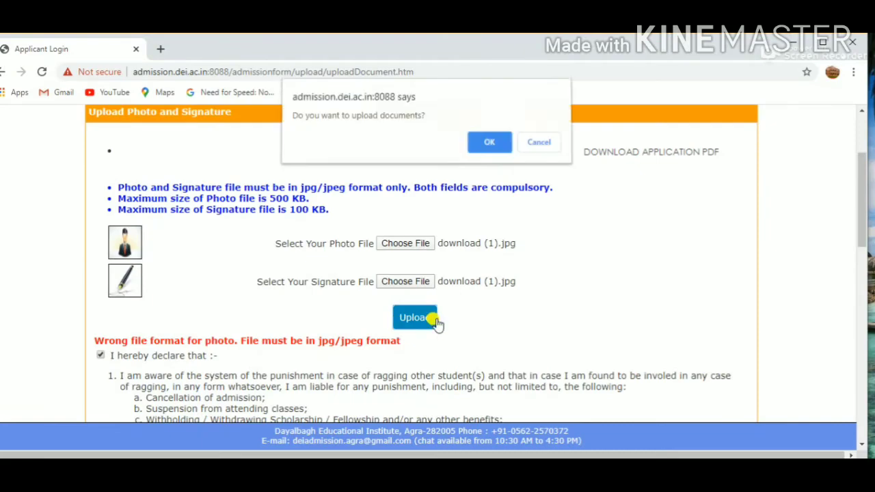
pyautogui.click(485, 146)
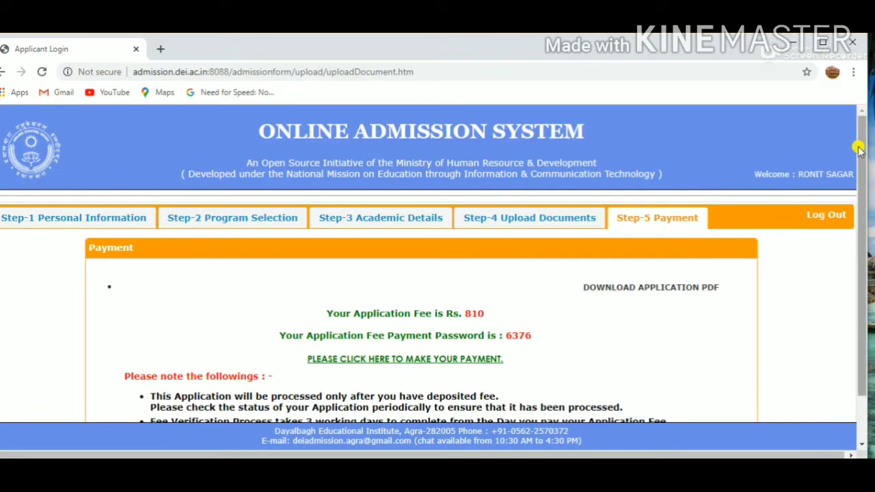
# - Compare the application fee payment password with the login password saved in Notepad, then return to the payment page
pyautogui.moveTo(857, 146); pyautogui.dragTo(859, 198)
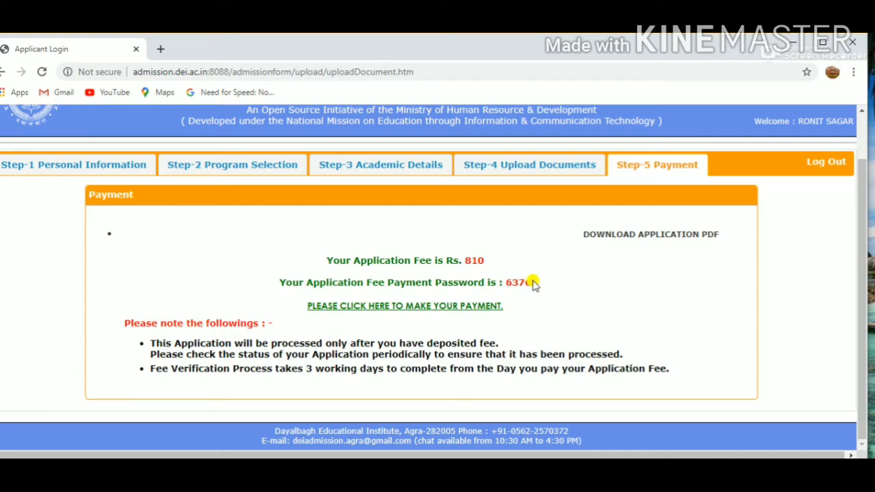
pyautogui.hotkey('alt', 'Tab')
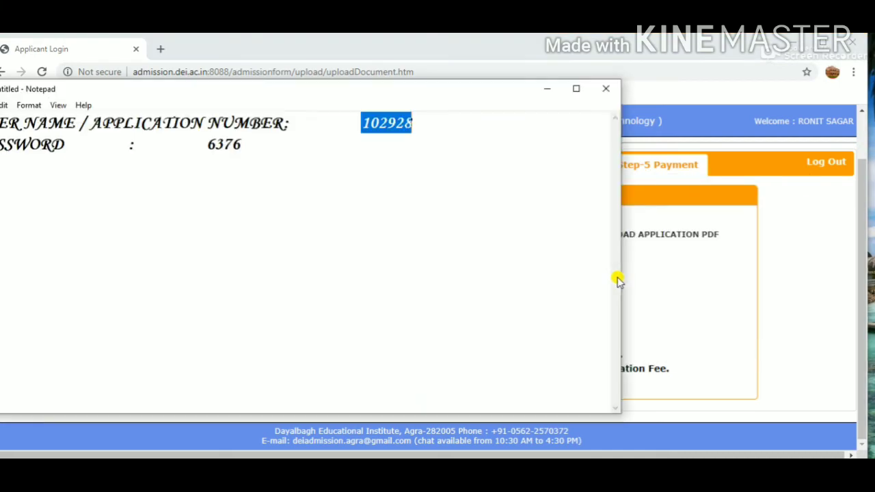
pyautogui.hotkey('alt', 'Tab')
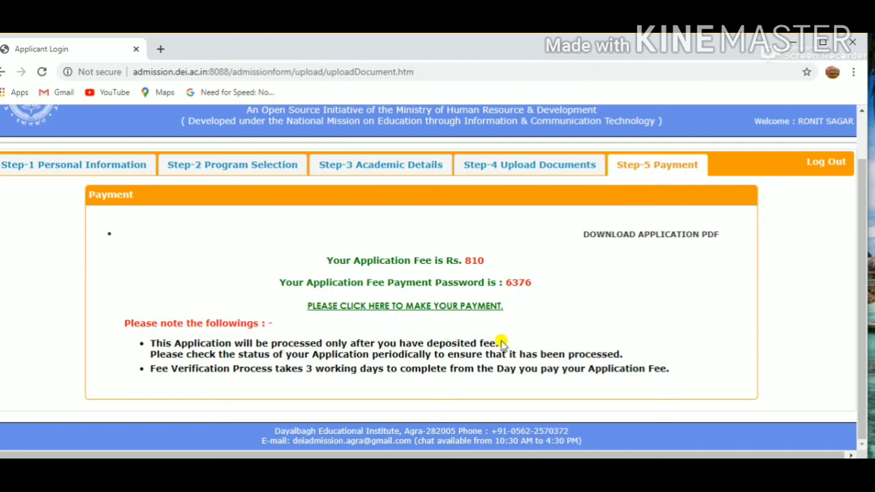
# - Read the payment notes on application processing, status checks and fee verification time, highlighting each line
pyautogui.moveTo(501, 342); pyautogui.dragTo(125, 335)
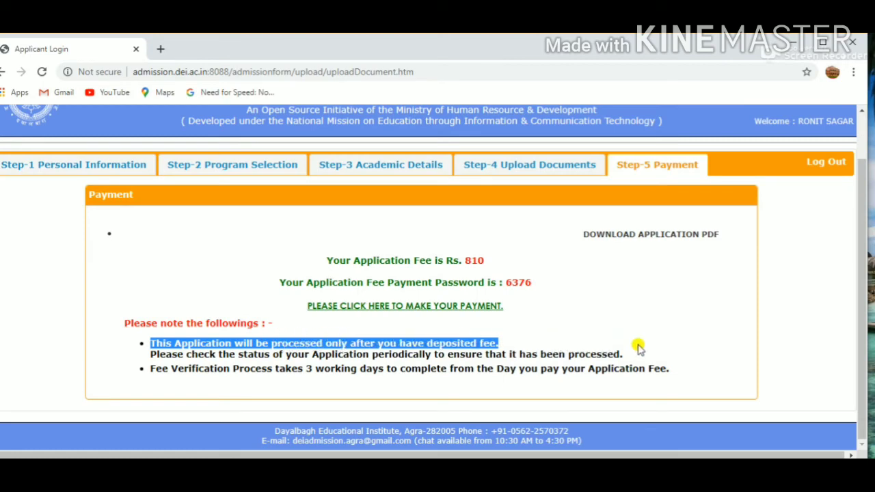
pyautogui.moveTo(637, 355); pyautogui.dragTo(146, 344)
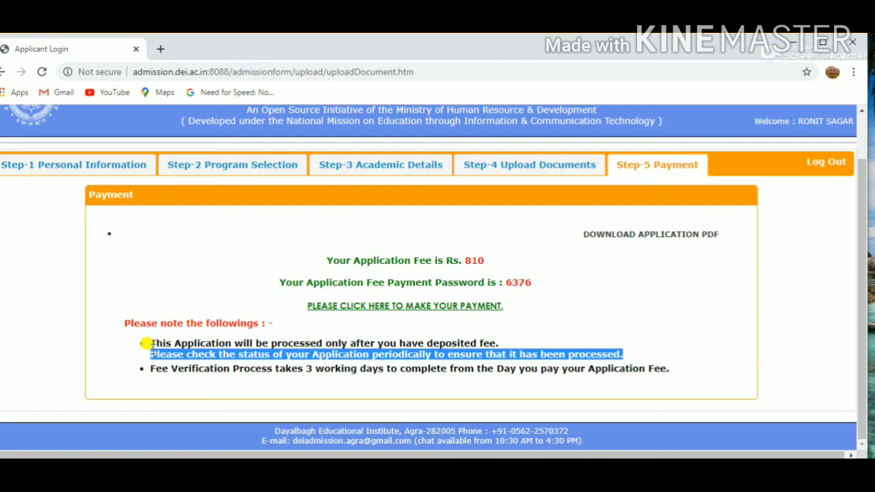
pyautogui.click(608, 349)
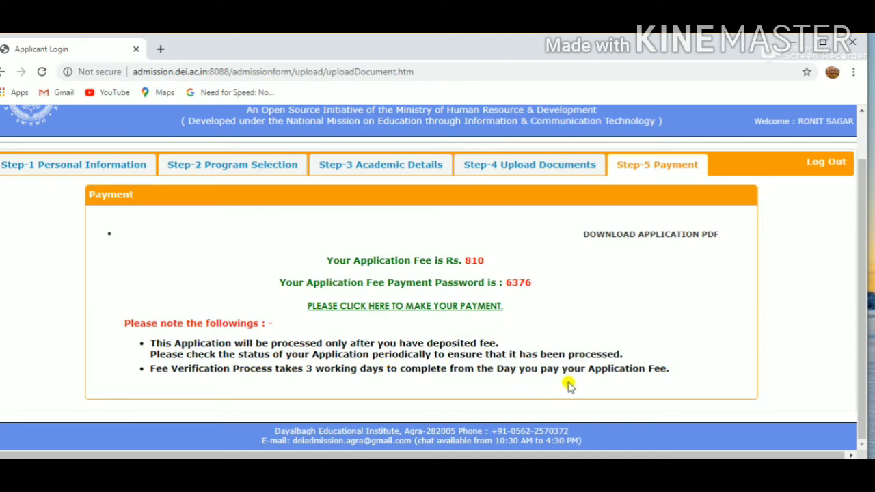
pyautogui.moveTo(666, 368); pyautogui.dragTo(159, 361)
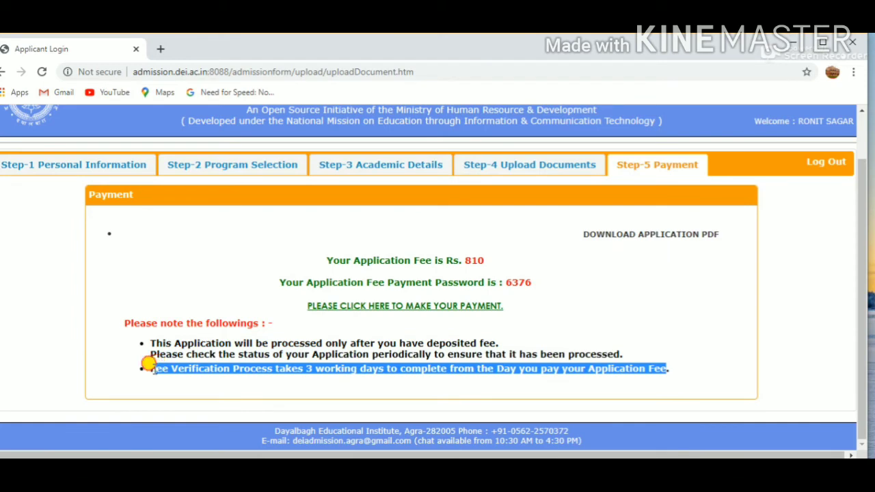
pyautogui.moveTo(152, 366); pyautogui.dragTo(157, 373)
# - Open the application fee payment link and follow it to the new State Bank Collect address
pyautogui.click(672, 373)
pyautogui.scroll(2, 860, 283)
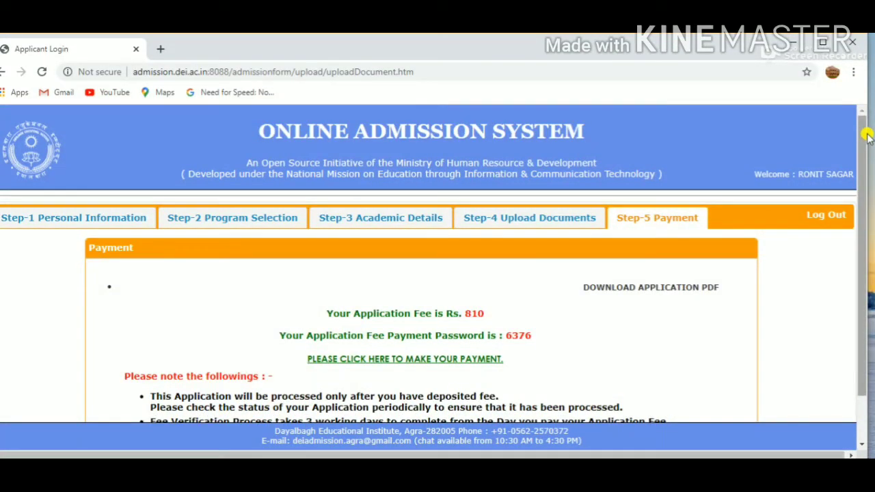
pyautogui.moveTo(865, 147); pyautogui.dragTo(858, 197)
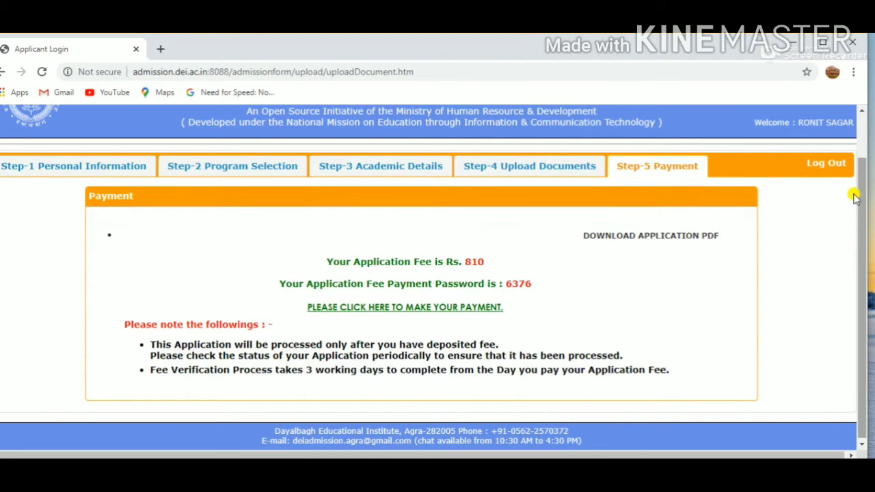
pyautogui.click(414, 307)
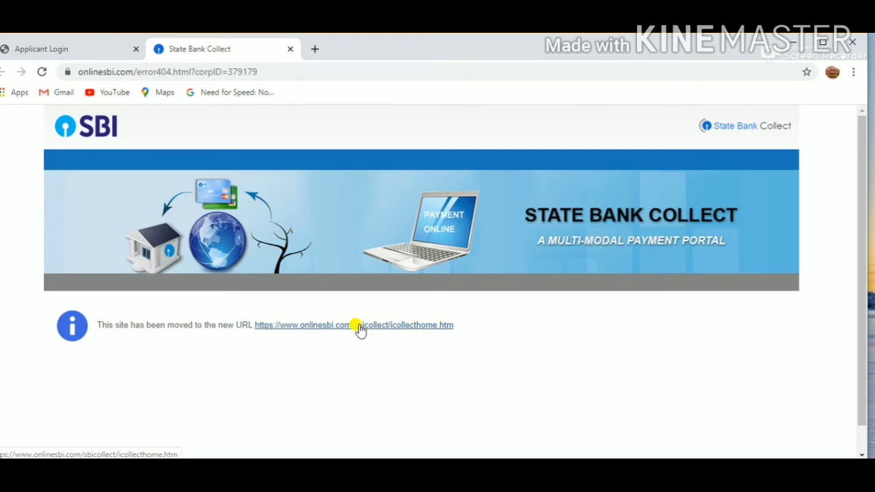
pyautogui.click(360, 327)
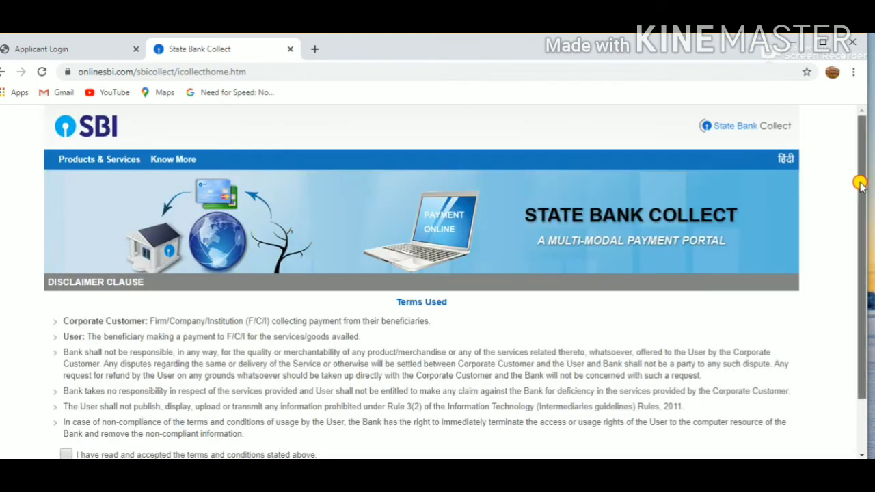
# - Accept the State Bank Collect terms and conditions and proceed to the payment portal
pyautogui.scroll(-1, 862, 183)
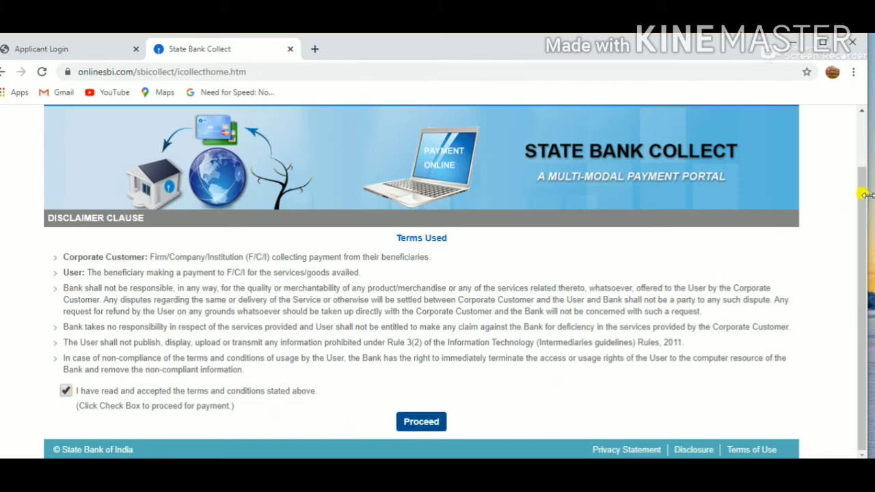
pyautogui.moveTo(865, 195)
pyautogui.mouseDown()
pyautogui.moveTo(862, 215)
pyautogui.moveTo(858, 133)
pyautogui.moveTo(863, 238)
pyautogui.moveTo(865, 172)
pyautogui.moveTo(866, 164)
pyautogui.moveTo(862, 242)
pyautogui.moveTo(854, 168)
pyautogui.moveTo(858, 249)
pyautogui.moveTo(863, 142)
pyautogui.moveTo(852, 187)
pyautogui.mouseUp()
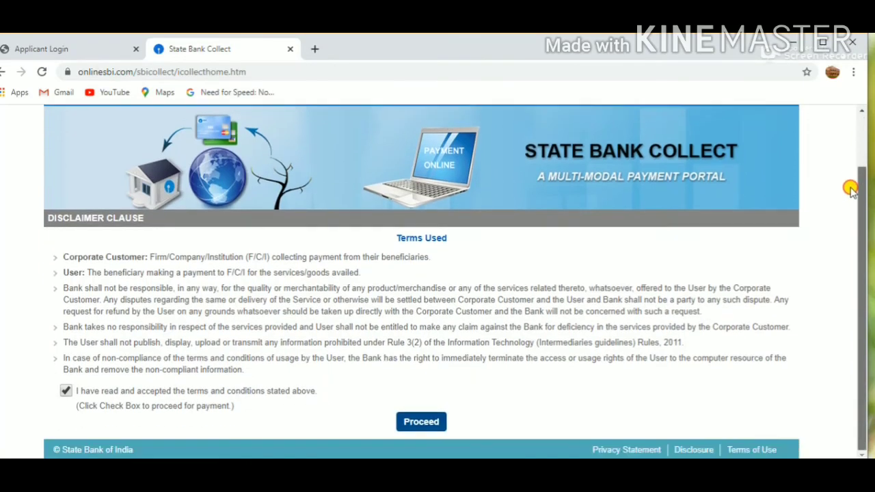
pyautogui.click(417, 422)
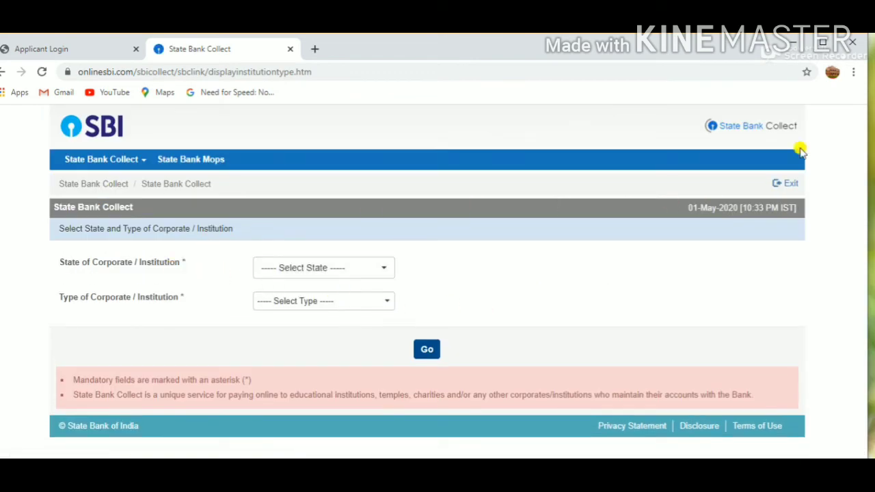
# - Set the institution's state to Uttar Pradesh and its type to Educational Institutions, and continue to the institution list
pyautogui.click(380, 269)
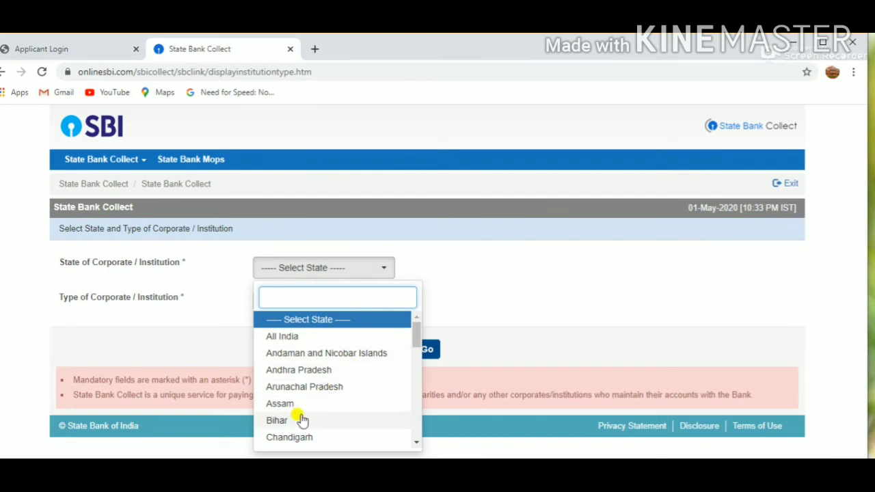
pyautogui.write('ut')
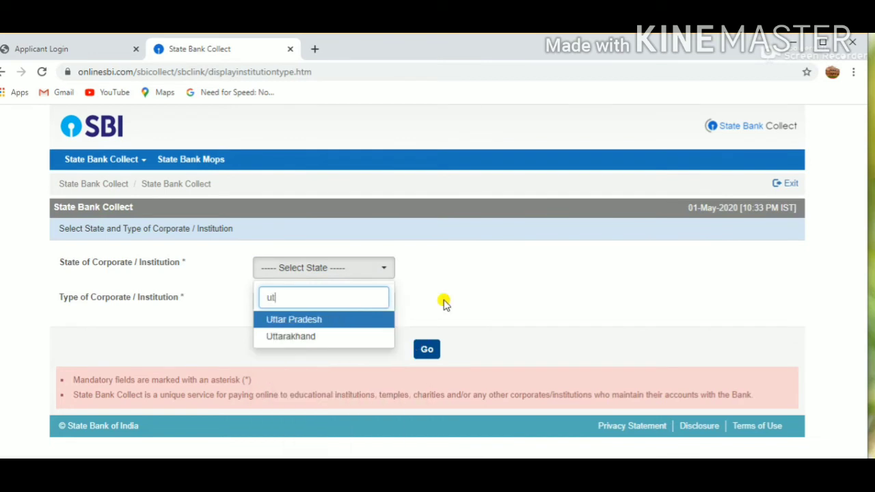
pyautogui.write('ta')
pyautogui.press('Return')
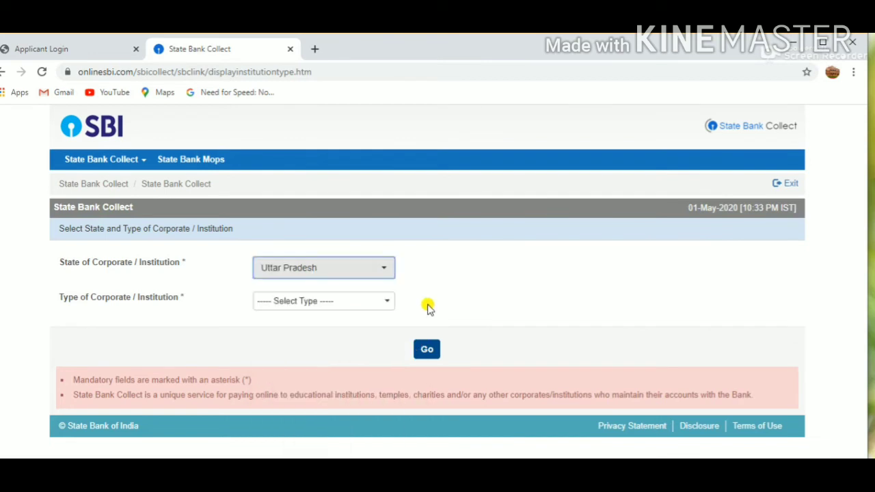
pyautogui.click(290, 304)
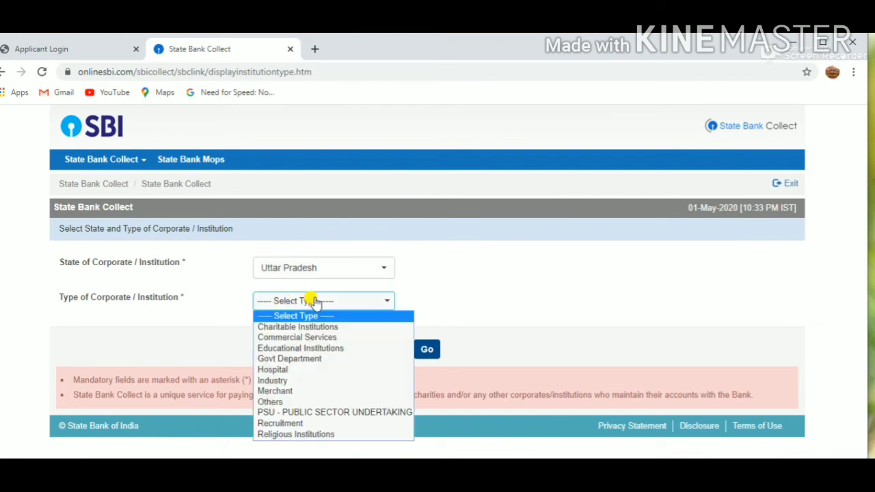
pyautogui.click(335, 350)
pyautogui.click(431, 351)
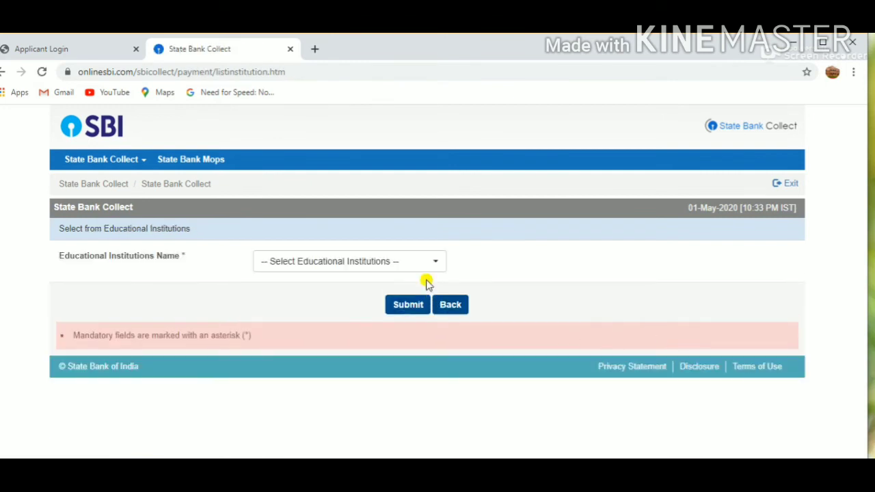
# - Choose DAYALBAGH EDUCATIONAL INSTITUTE as the educational institution and submit the selection
pyautogui.click(424, 266)
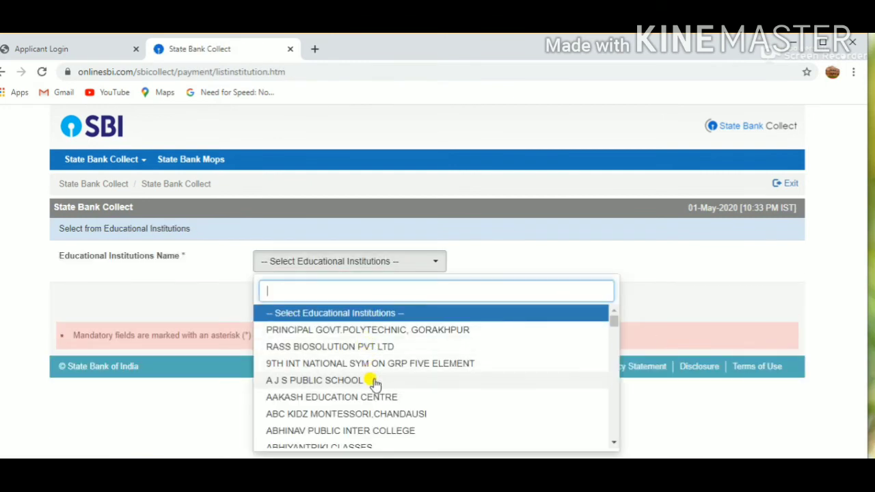
pyautogui.write('daya')
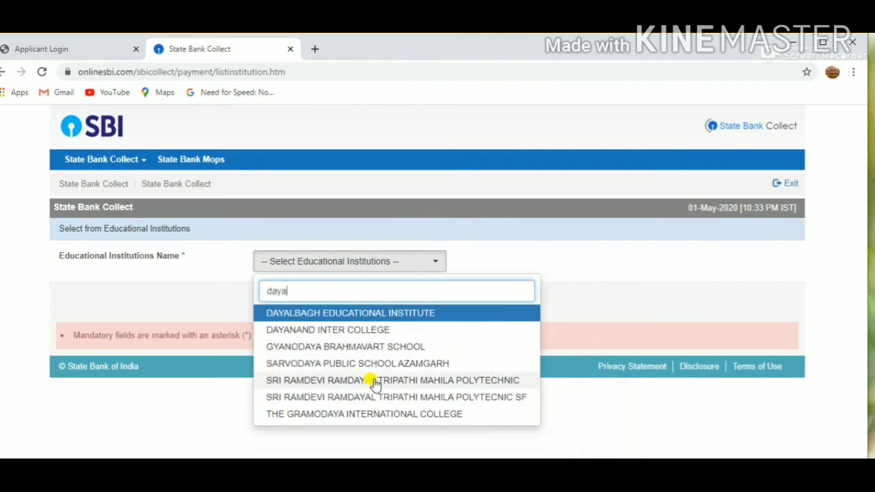
pyautogui.press('Return')
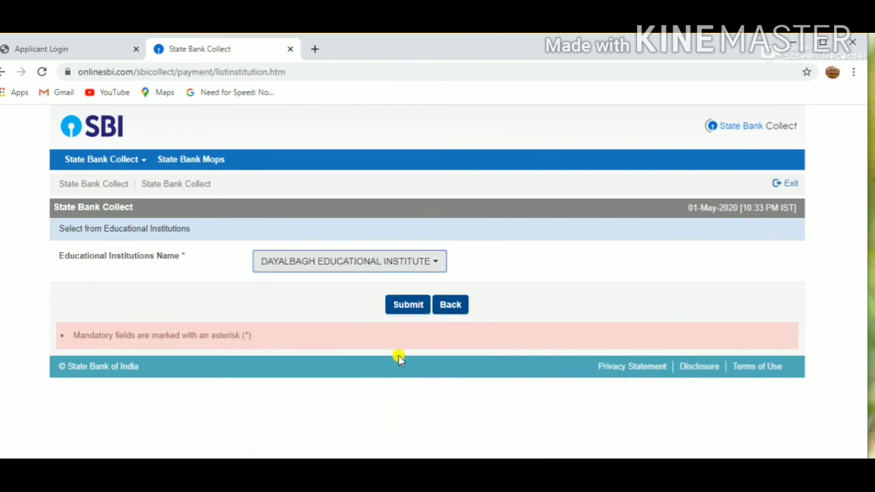
pyautogui.click(418, 304)
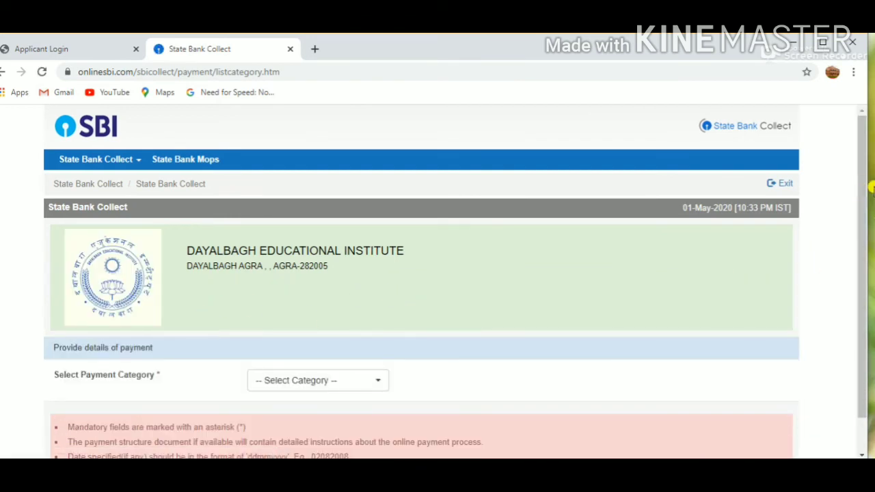
# - Set the payment category to REGISTRATION FEE-TEACHING/NON-TEACHING POST
pyautogui.scroll(-1, 866, 190)
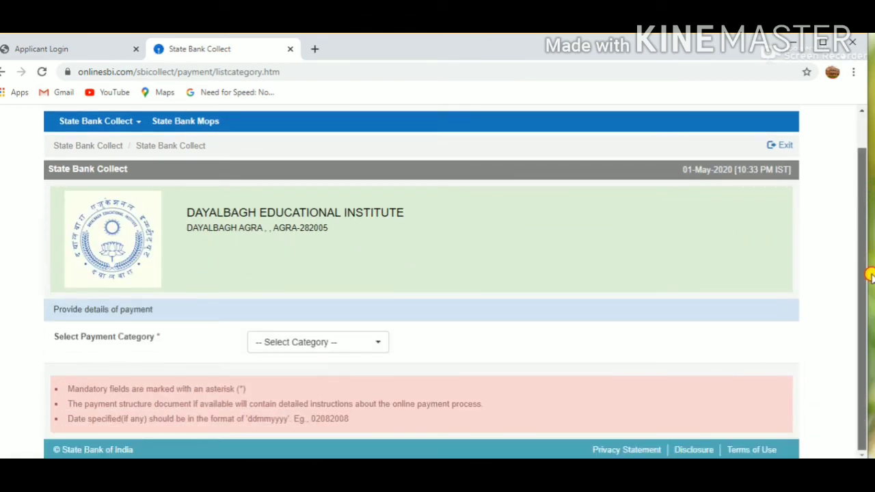
pyautogui.click(350, 345)
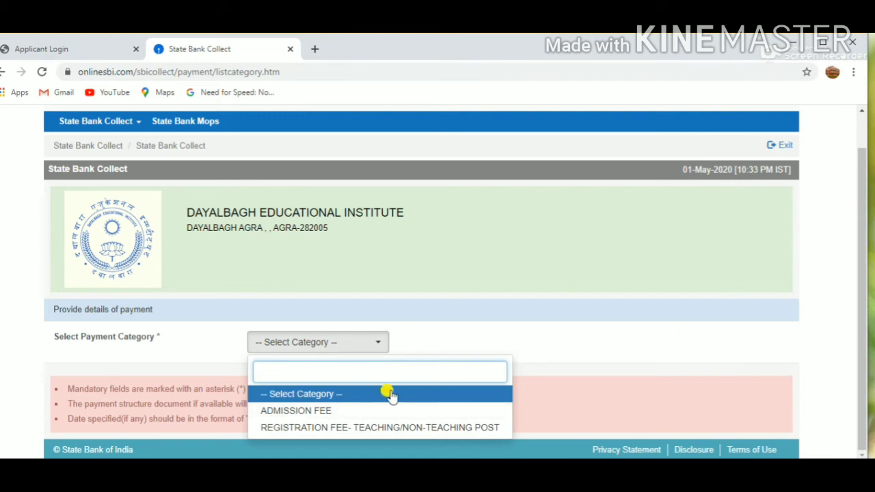
pyautogui.click(366, 428)
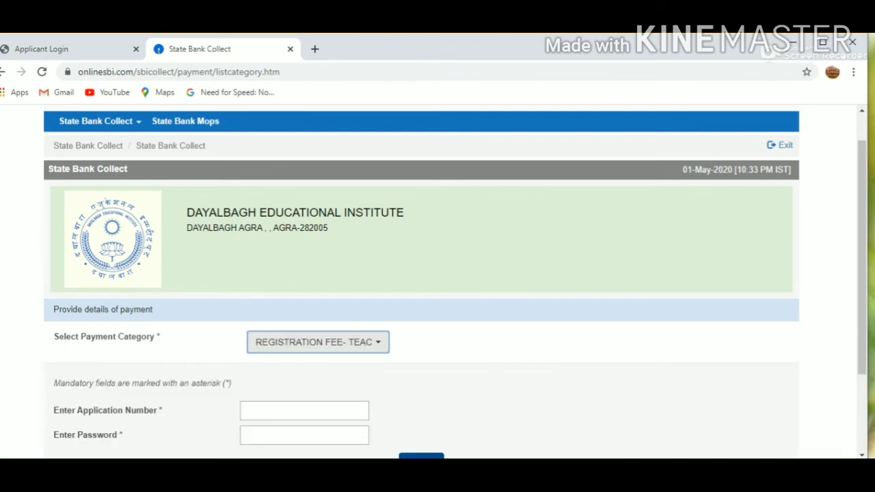
# - Enter the application number and the fee payment password, checking the password in Notepad, and submit the payment details
pyautogui.moveTo(855, 160); pyautogui.dragTo(860, 245)
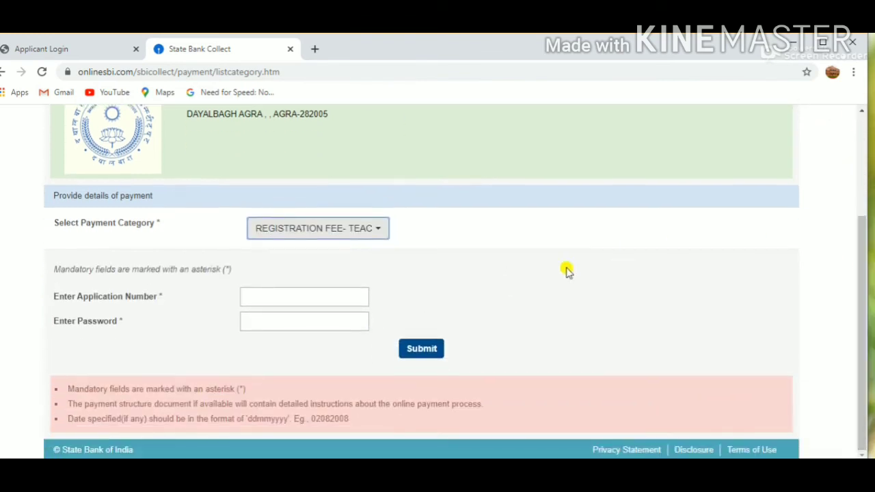
pyautogui.click(342, 296)
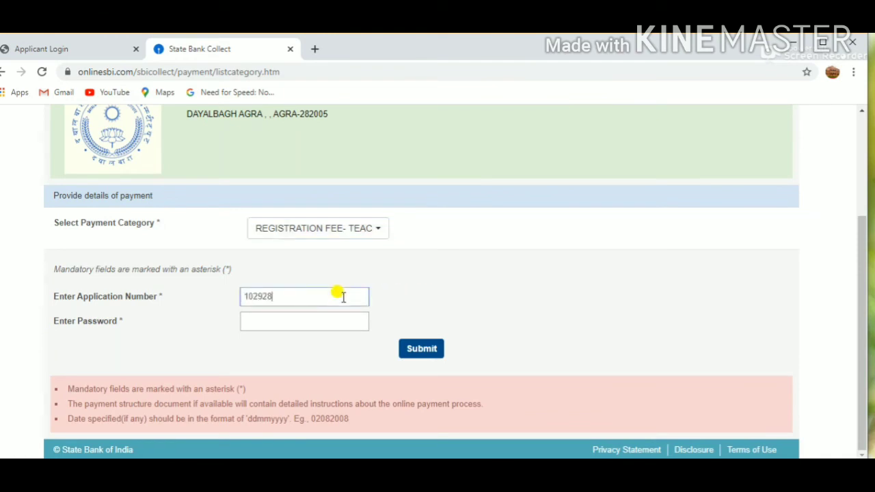
pyautogui.click(331, 318)
pyautogui.hotkey('alt', 'Tab')
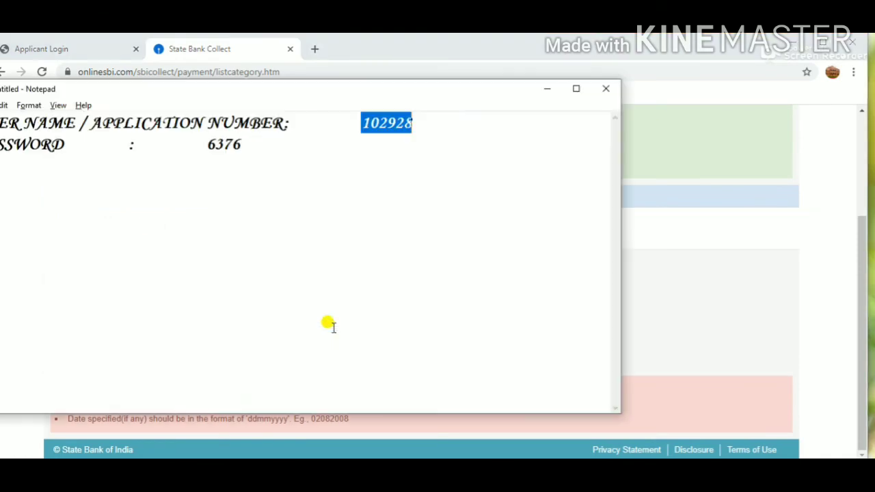
pyautogui.hotkey('alt', 'Tab')
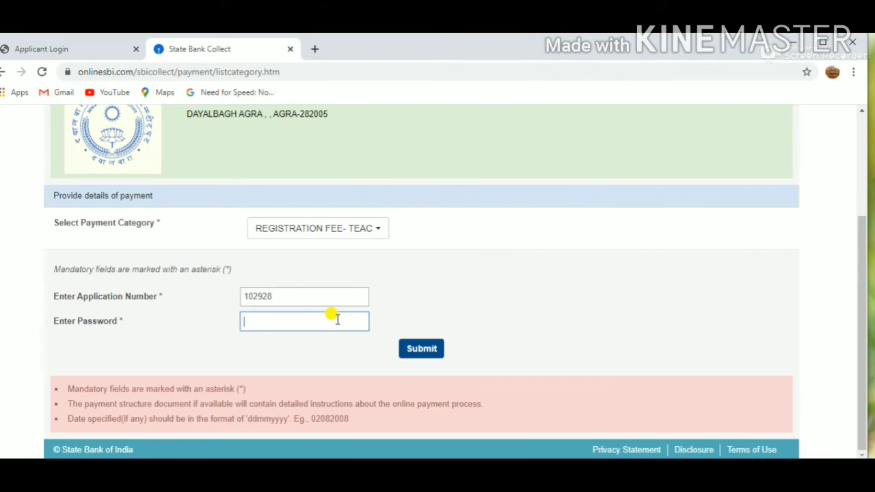
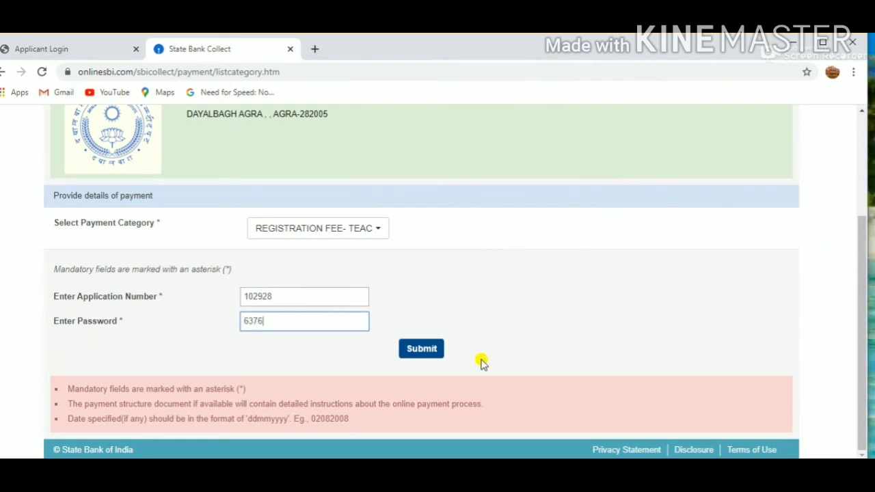
pyautogui.click(436, 352)
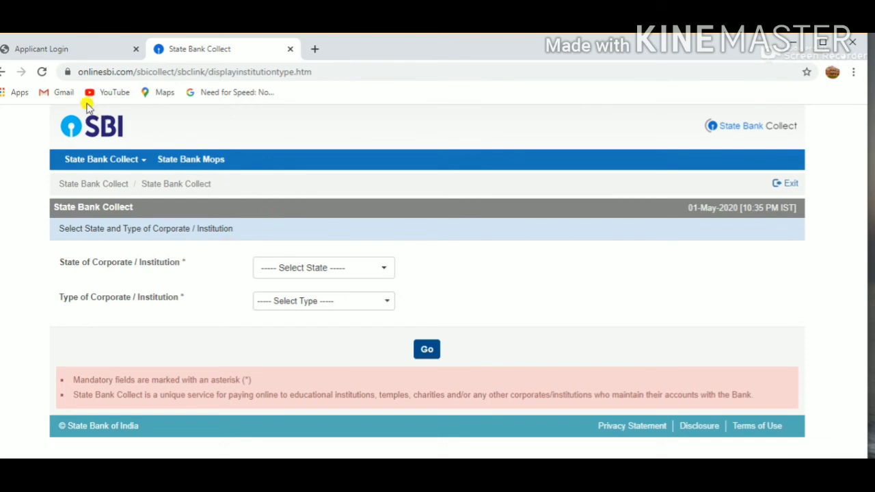
# - Return to the admission application and review the applied courses in Step-2 Program Selection
pyautogui.click(88, 55)
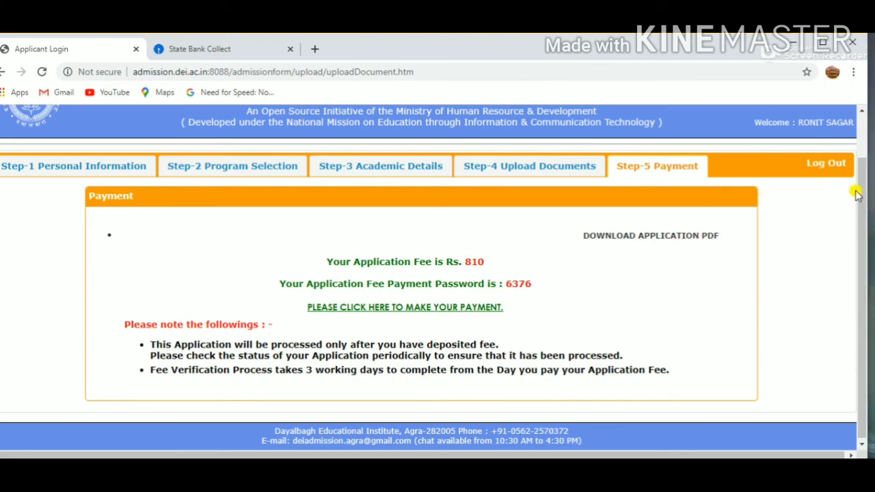
pyautogui.moveTo(863, 202); pyautogui.dragTo(858, 287)
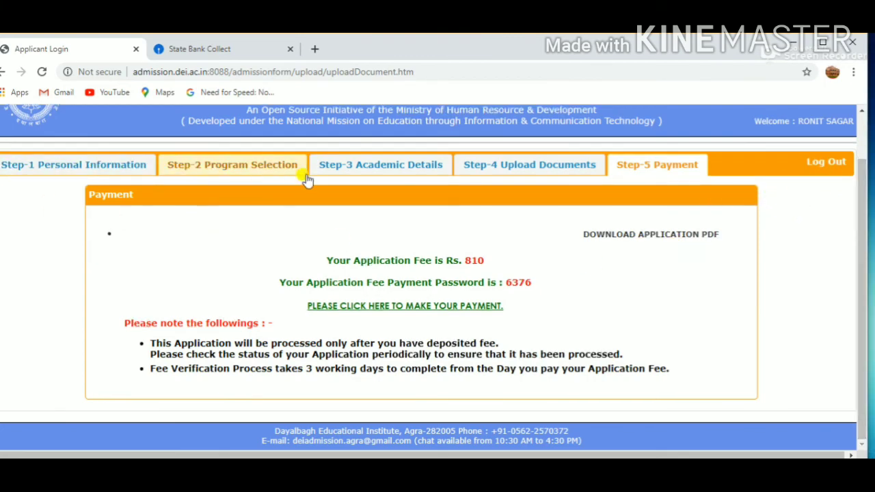
pyautogui.click(213, 170)
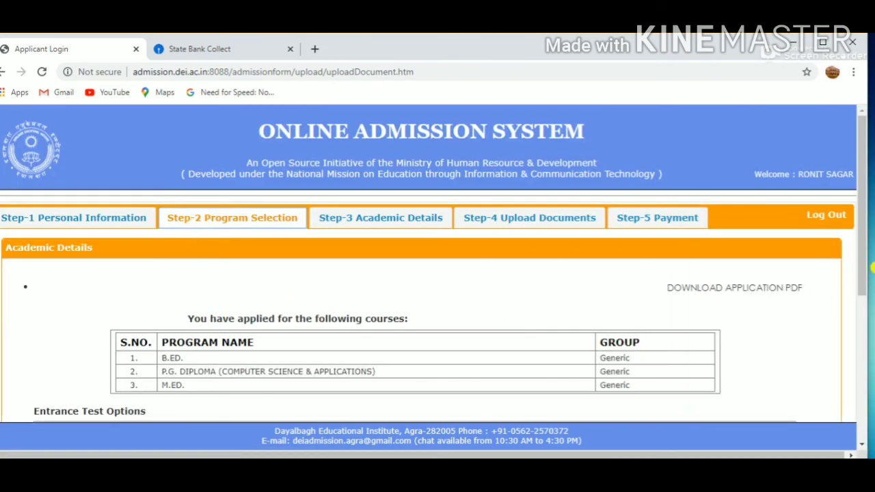
pyautogui.scroll(-2, 46, 204)
# - Update the Step-1 Personal Information form with its current details and confirm saving
pyautogui.click(78, 123)
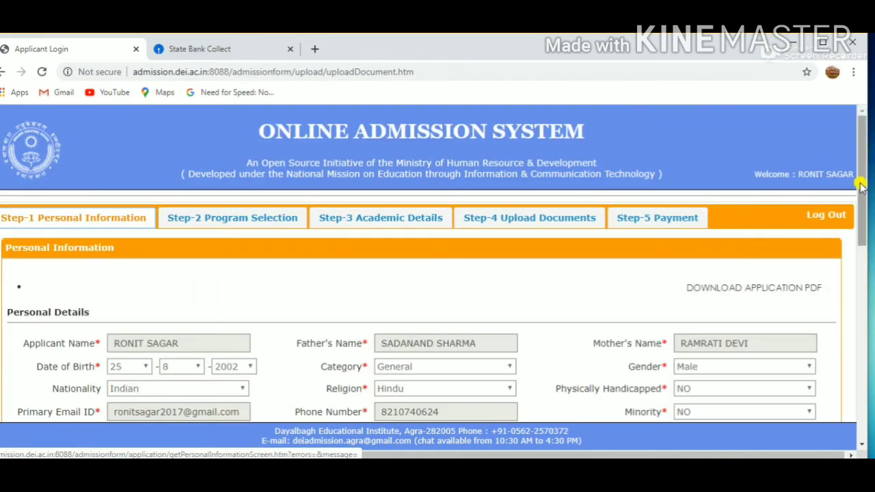
pyautogui.moveTo(861, 184); pyautogui.dragTo(869, 391)
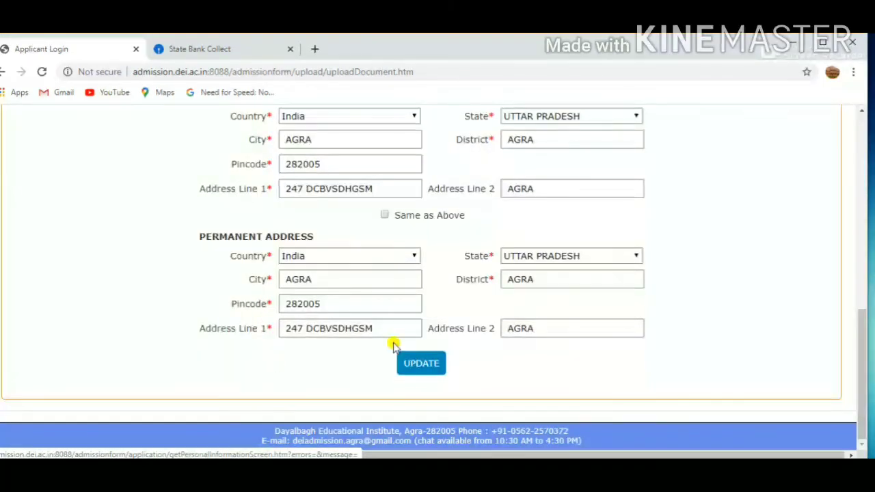
pyautogui.click(417, 363)
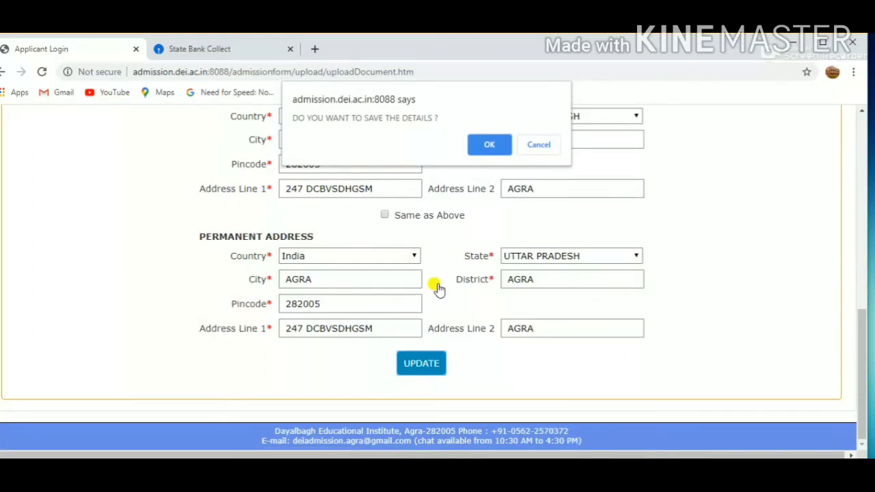
pyautogui.click(494, 147)
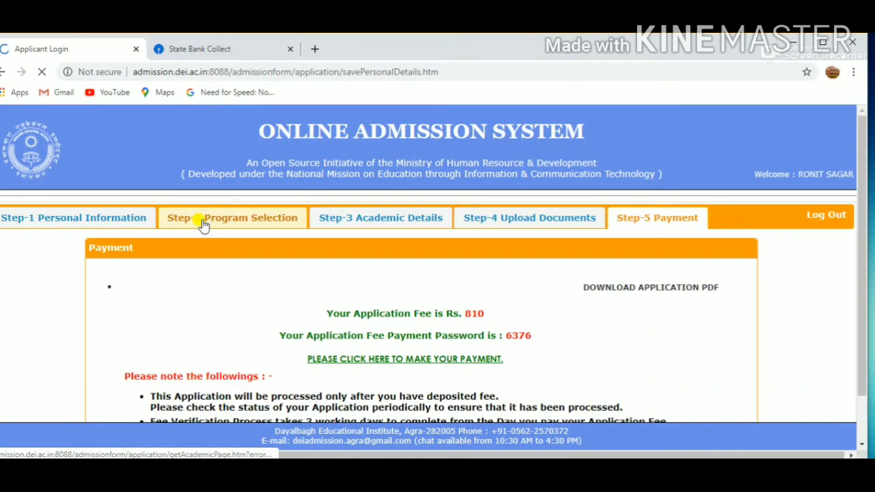
pyautogui.click(203, 226)
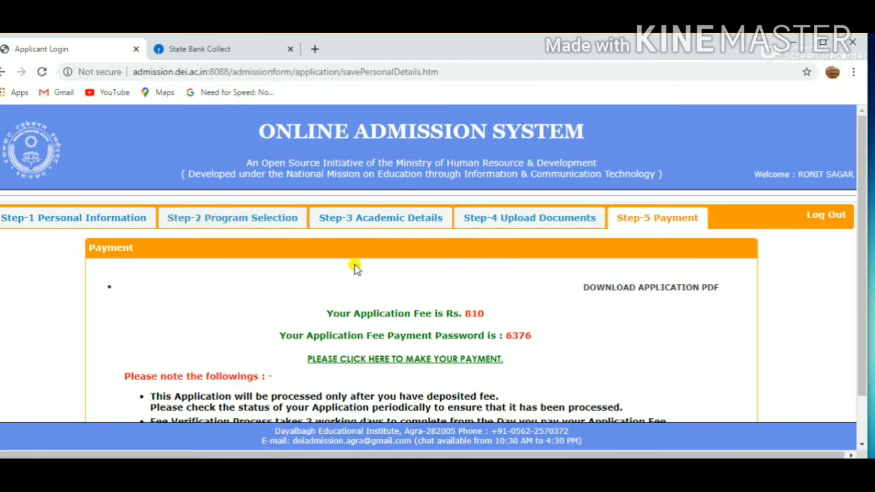
pyautogui.click(313, 53)
pyautogui.click(91, 48)
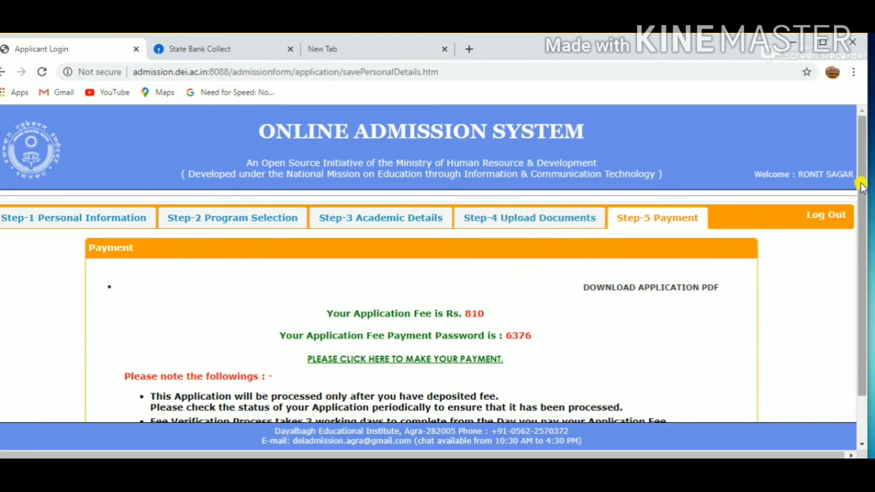
pyautogui.moveTo(862, 186); pyautogui.dragTo(858, 220)
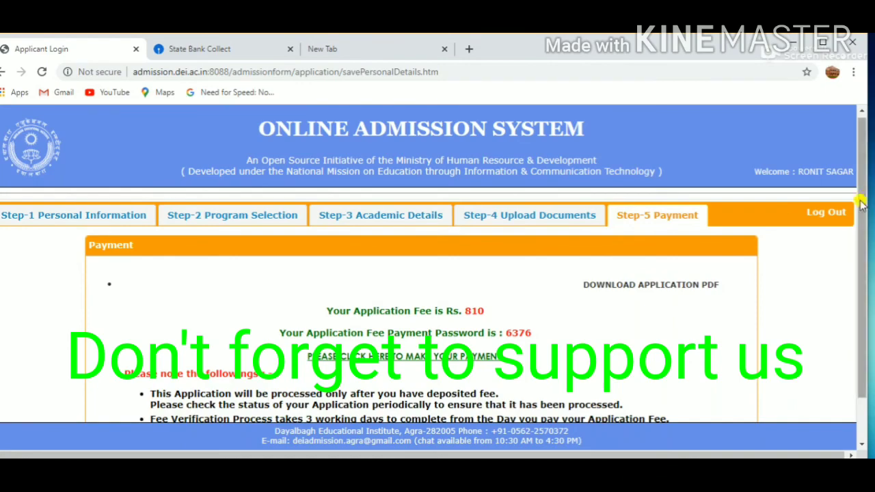
pyautogui.moveTo(867, 195); pyautogui.dragTo(862, 137)
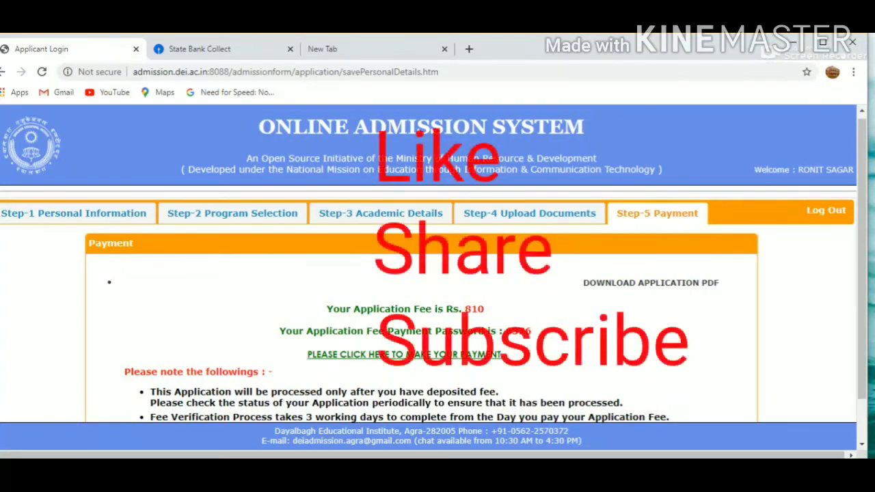
pyautogui.moveTo(863, 154); pyautogui.dragTo(865, 189)
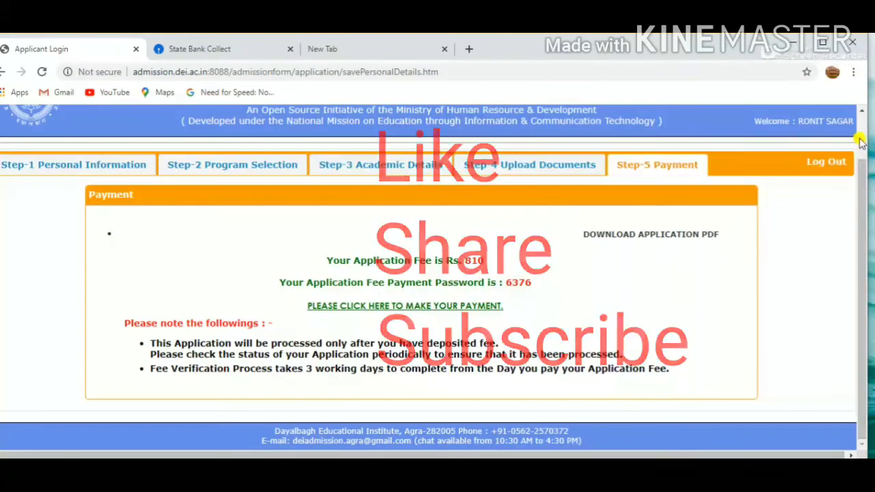
pyautogui.moveTo(865, 131); pyautogui.dragTo(867, 190)
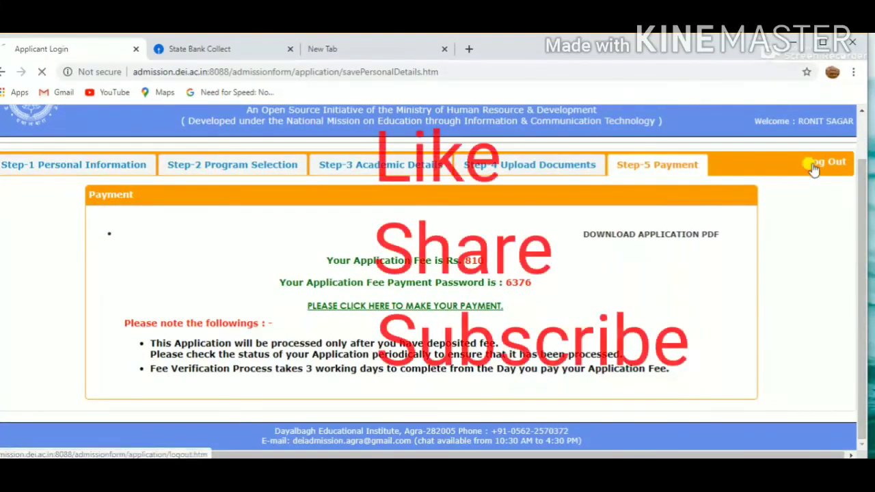